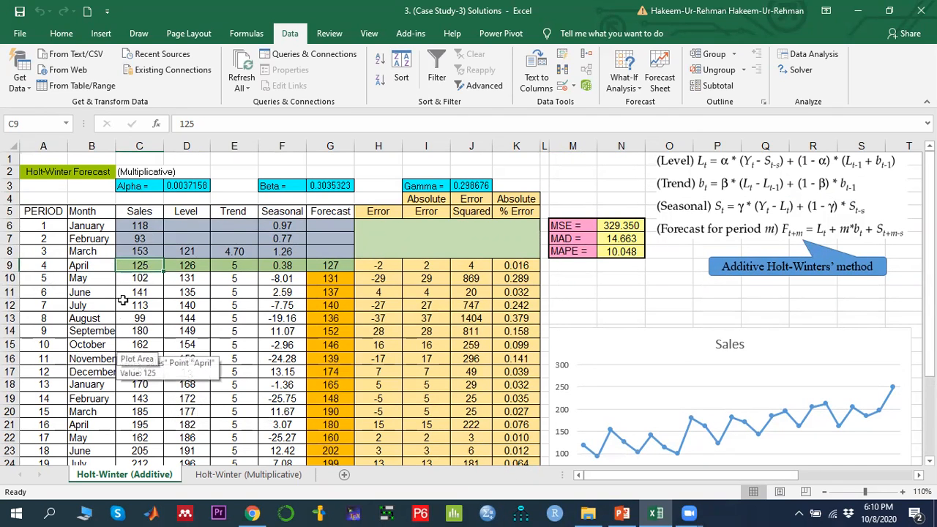
Step: Review the 24 months of period, month and sales data in A5:C29
{"action": "scroll", "coordinate": [65, 252], "scroll_direction": "down", "scroll_amount": 2}
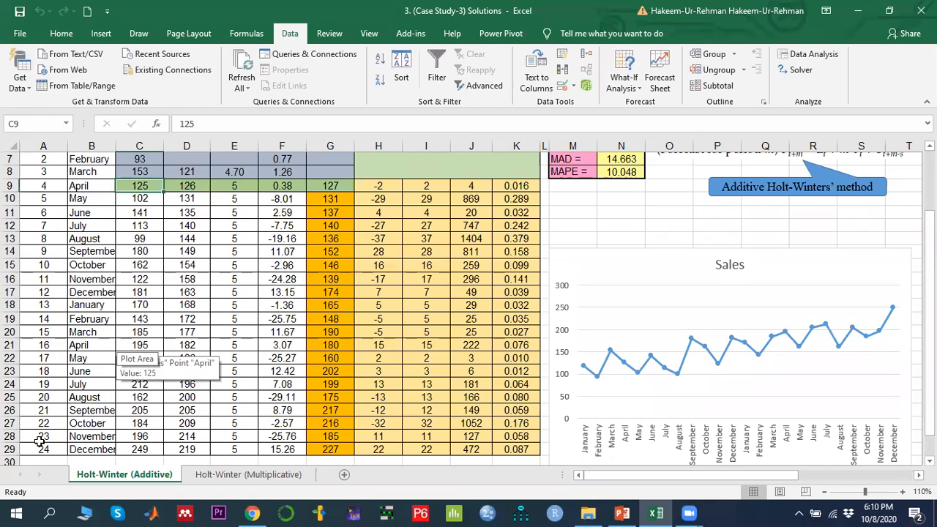
{"action": "scroll", "coordinate": [50, 264], "scroll_direction": "up", "scroll_amount": 2}
{"action": "left_click_drag", "start_coordinate": [45, 226], "coordinate": [27, 438]}
{"action": "left_click_drag", "start_coordinate": [87, 225], "coordinate": [95, 430]}
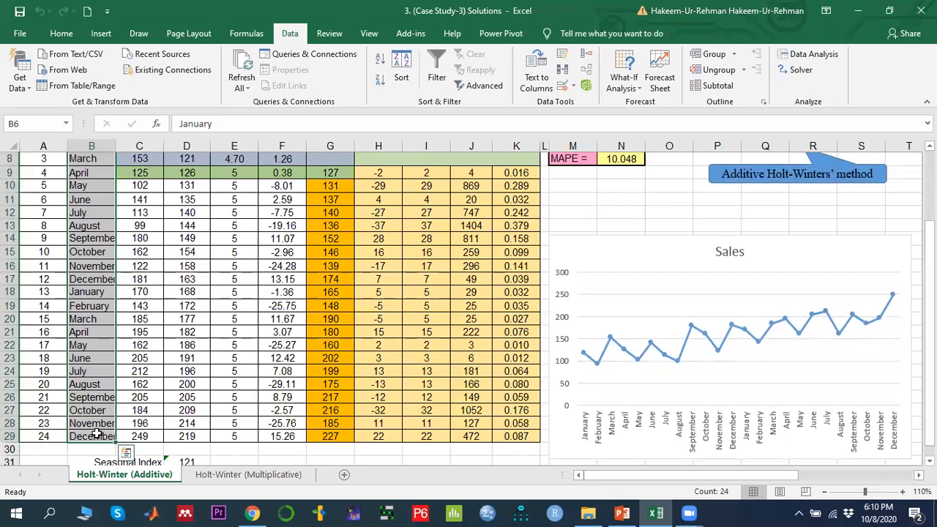
{"action": "scroll", "coordinate": [97, 432], "scroll_direction": "up", "scroll_amount": 3}
{"action": "scroll", "coordinate": [82, 350], "scroll_direction": "down", "scroll_amount": 4}
{"action": "scroll", "coordinate": [88, 354], "scroll_direction": "up", "scroll_amount": 4}
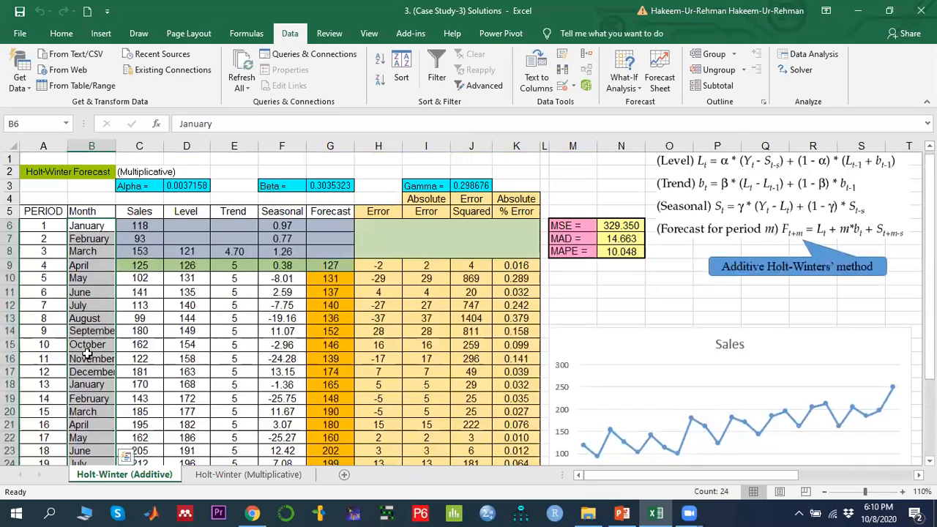
{"action": "left_click", "coordinate": [145, 224]}
{"action": "left_click_drag", "start_coordinate": [54, 211], "coordinate": [143, 445]}
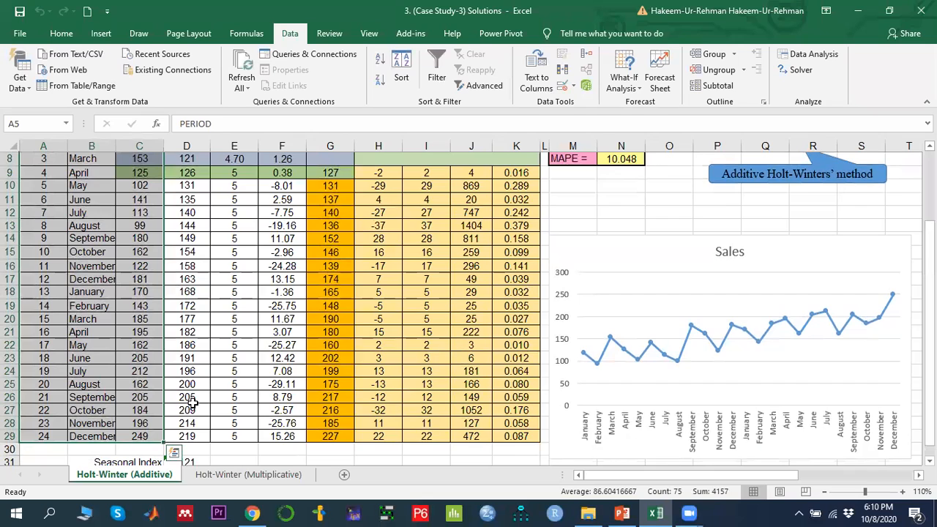
{"action": "scroll", "coordinate": [196, 399], "scroll_direction": "up", "scroll_amount": 3}
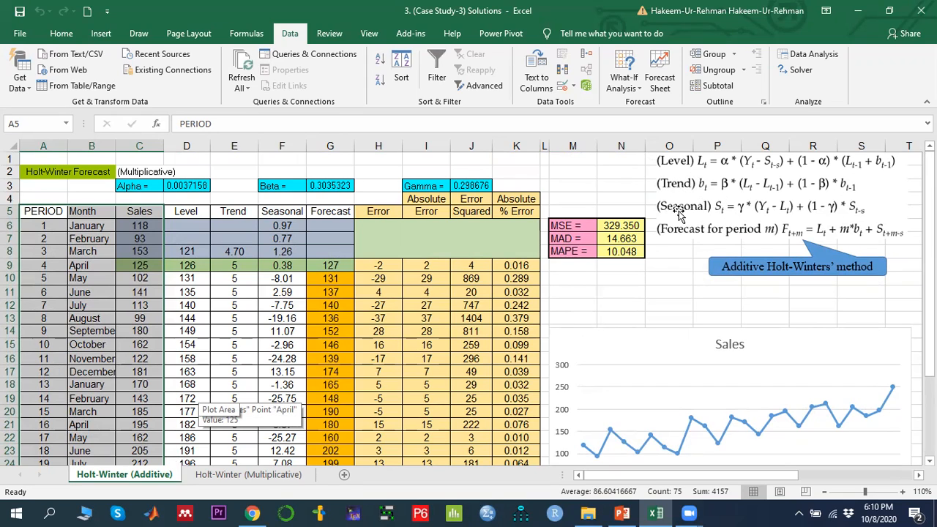
Step: Inspect the Level, Trend and Seasonal column headings and the initial level in D8
{"action": "left_click", "coordinate": [188, 211]}
{"action": "left_click", "coordinate": [235, 210]}
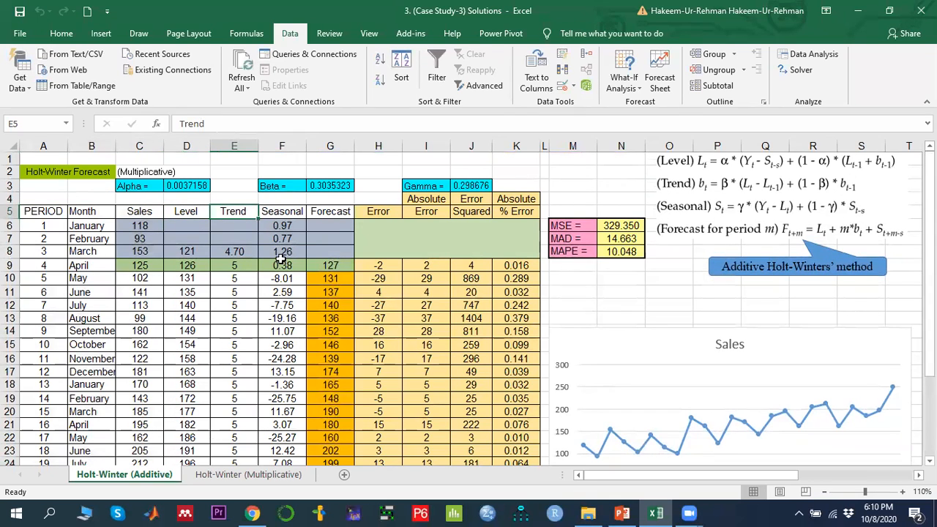
{"action": "left_click", "coordinate": [288, 212]}
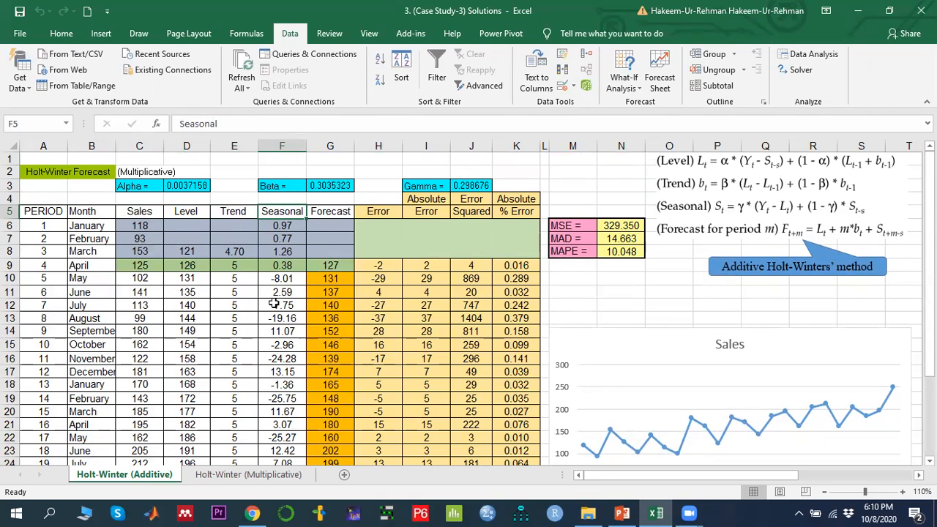
{"action": "left_click", "coordinate": [187, 250]}
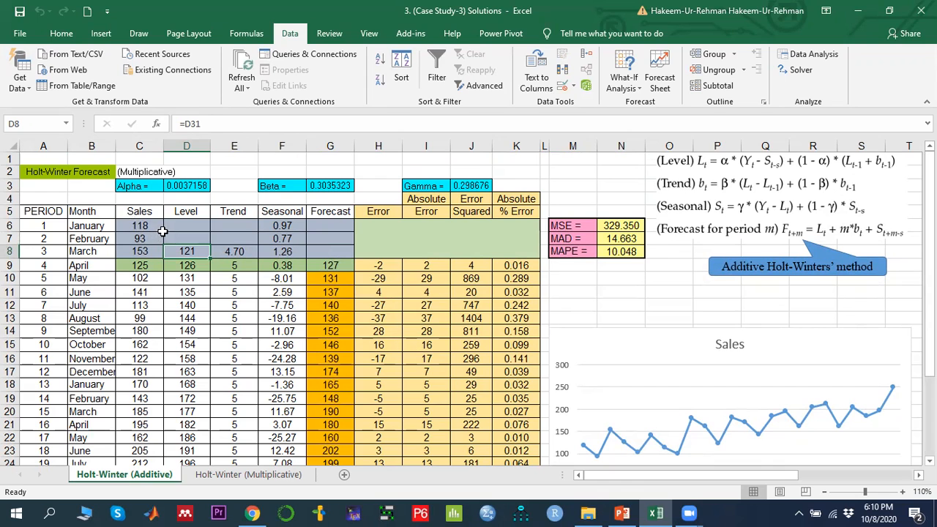
Step: Examine the points of the Sales line chart for trend and seasonal pattern across the months
{"action": "scroll", "coordinate": [584, 375], "scroll_direction": "down", "scroll_amount": 2}
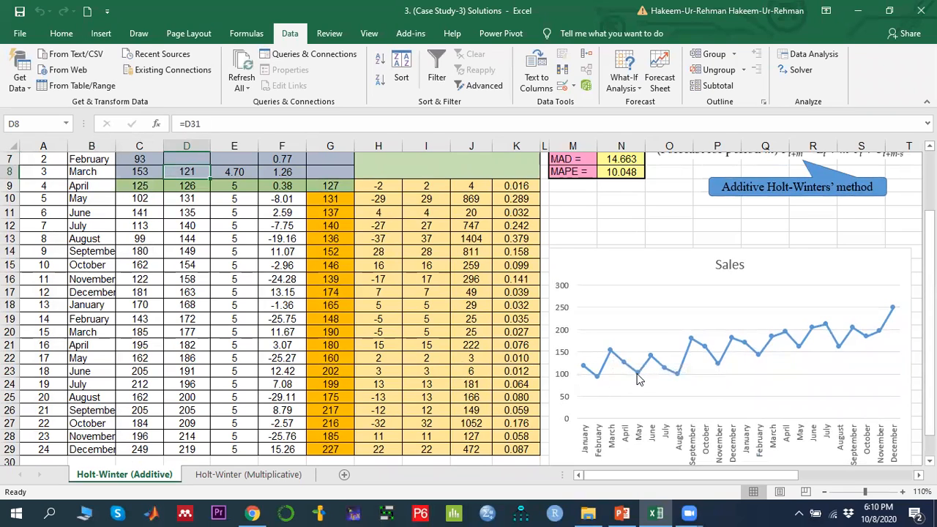
{"action": "mouse_move", "coordinate": [640, 375]}
{"action": "mouse_move", "coordinate": [678, 381]}
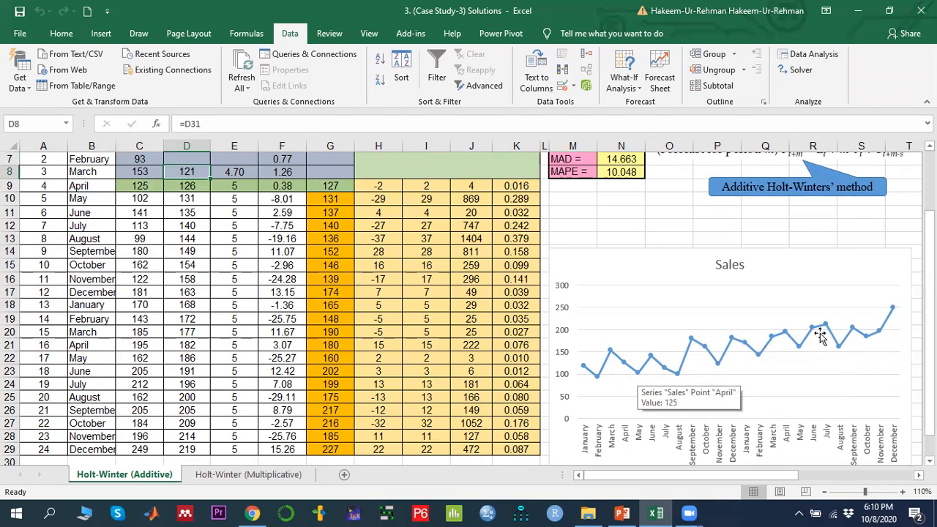
{"action": "mouse_move", "coordinate": [808, 347]}
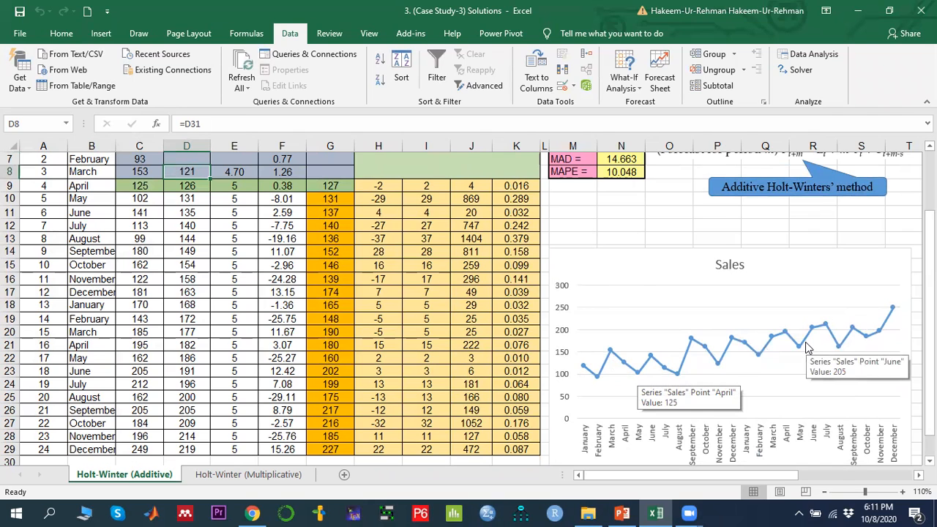
{"action": "scroll", "coordinate": [808, 348], "scroll_direction": "up", "scroll_amount": 2}
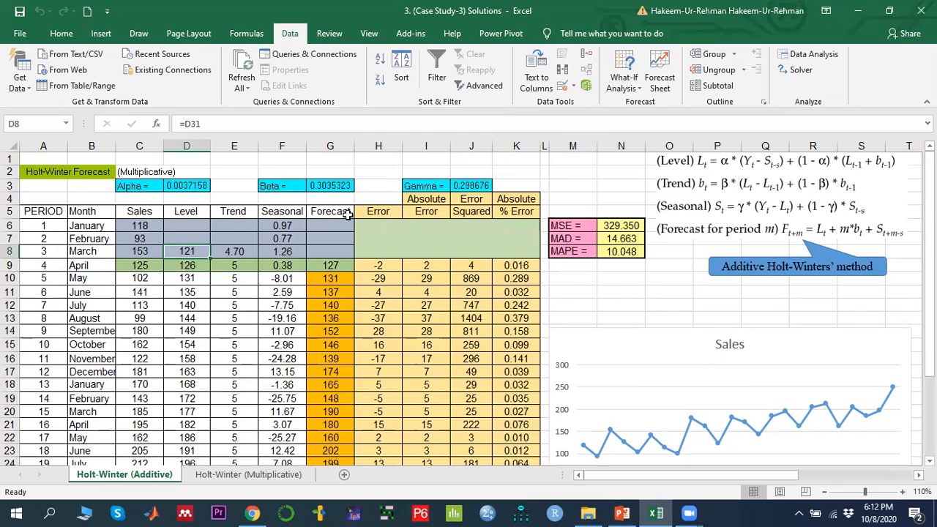
Step: Inspect the smoothing constants Alpha in D3, Beta in G3 and Gamma in J3
{"action": "left_click", "coordinate": [196, 185]}
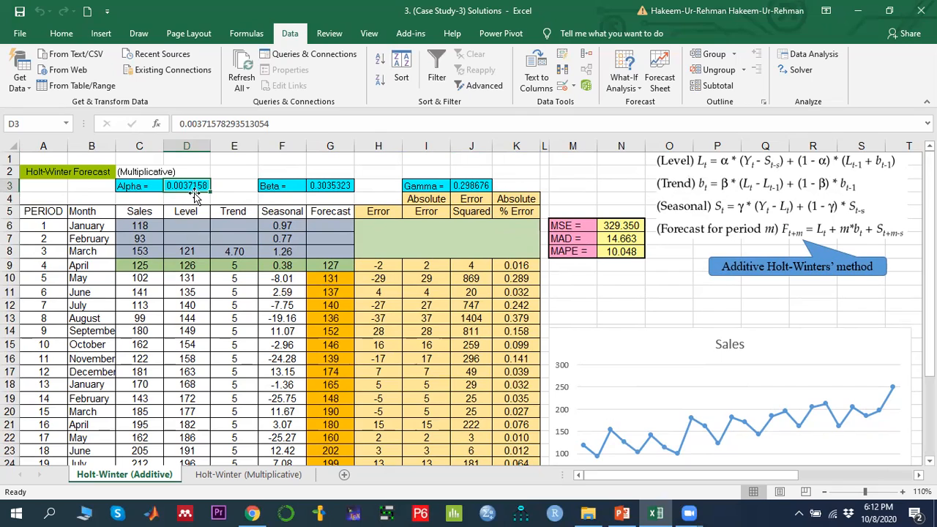
{"action": "left_click", "coordinate": [336, 186]}
{"action": "left_click", "coordinate": [479, 186]}
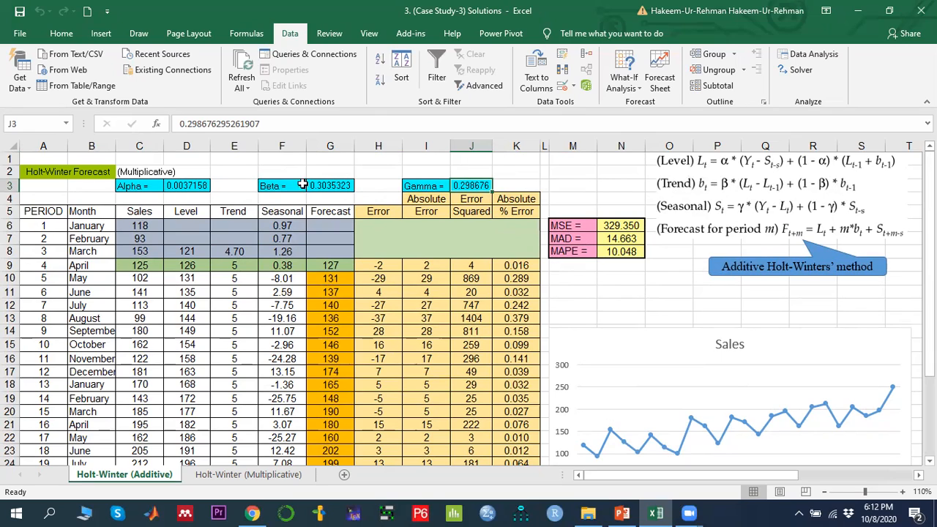
{"action": "left_click", "coordinate": [327, 184]}
{"action": "left_click", "coordinate": [477, 184]}
{"action": "left_click", "coordinate": [189, 186]}
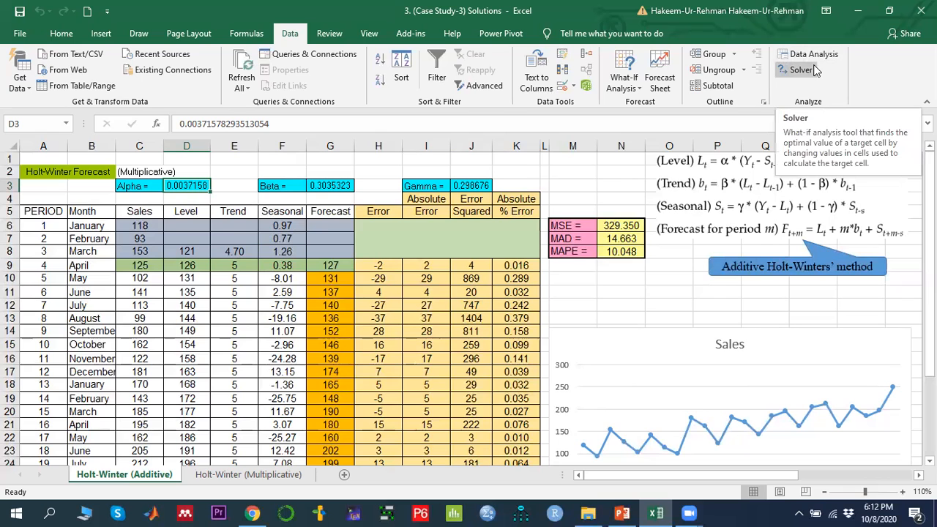
Step: Check in the Excel Add-ins list that Analysis ToolPak and Solver Add-in are enabled, and accept the selection
{"action": "left_click", "coordinate": [22, 35]}
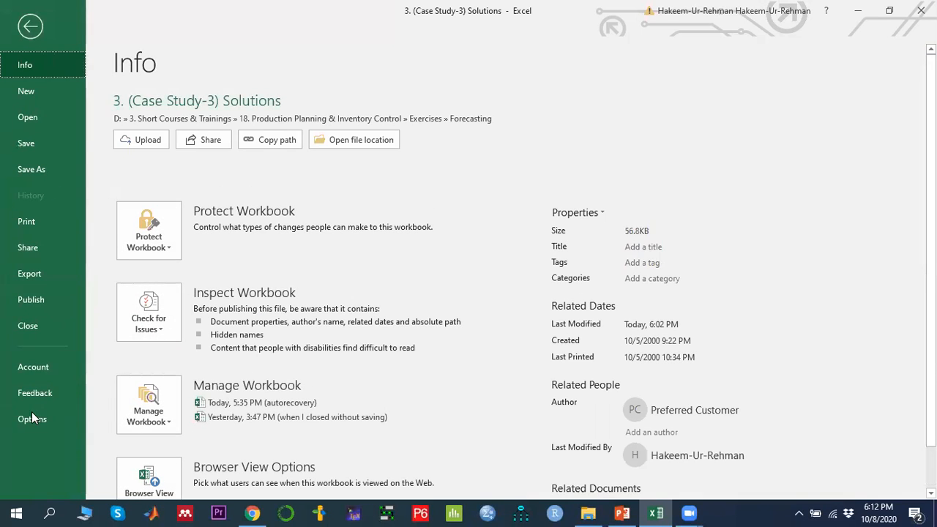
{"action": "left_click", "coordinate": [33, 416]}
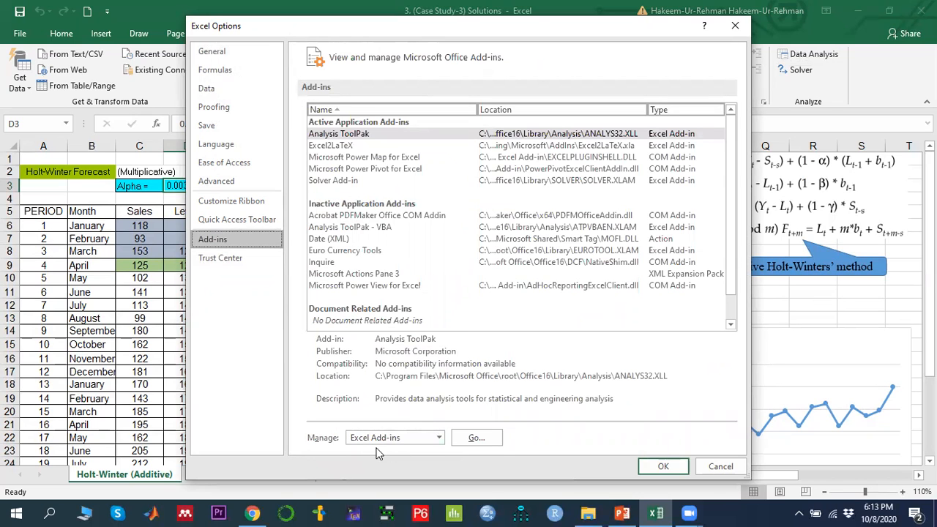
{"action": "left_click", "coordinate": [476, 439]}
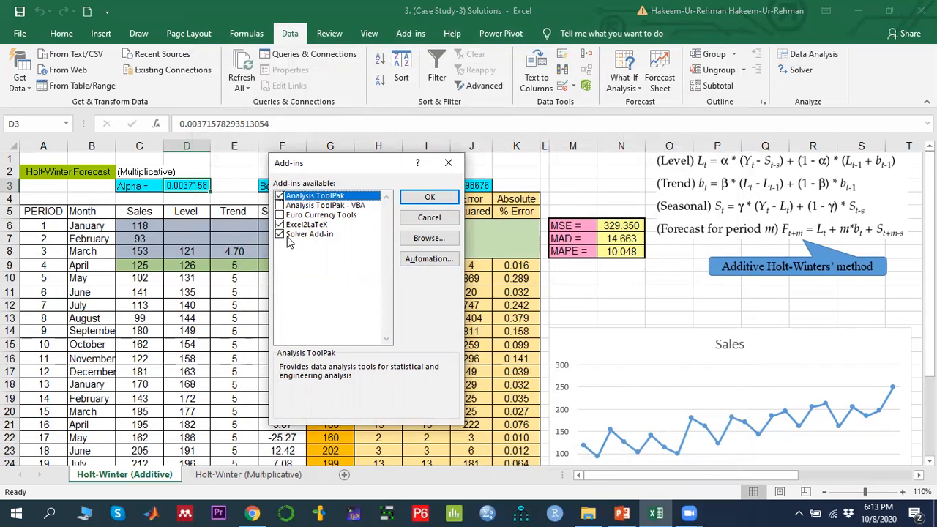
{"action": "left_click", "coordinate": [431, 196]}
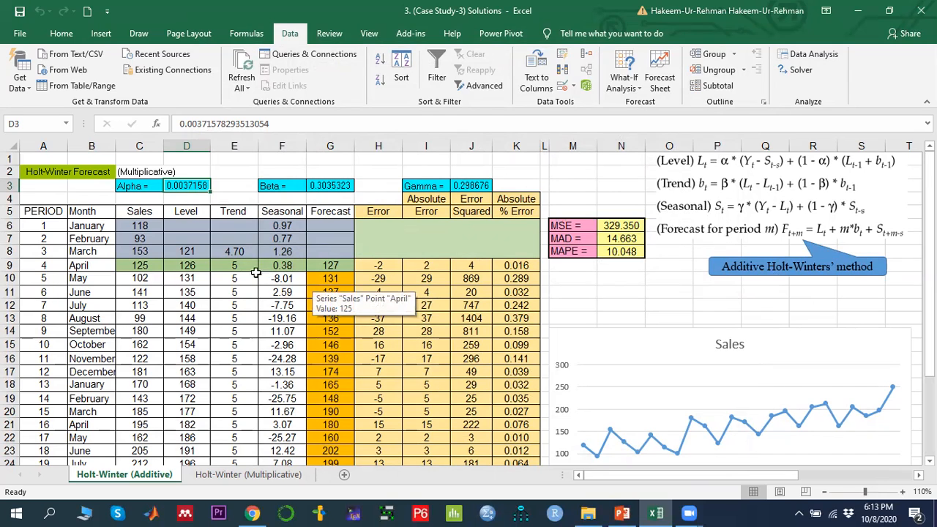
Step: Select the January to March sales in C6:C8 to check their average against the initial level in D8
{"action": "left_click", "coordinate": [187, 250]}
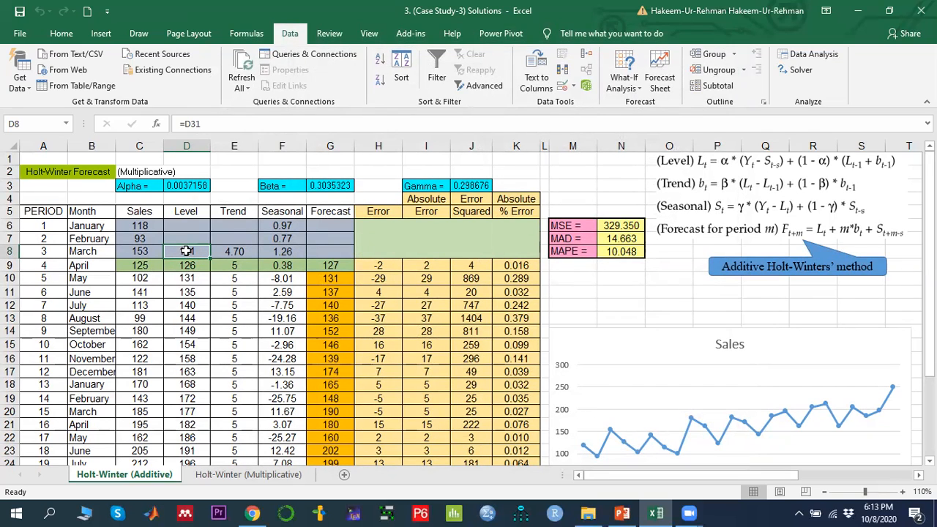
{"action": "left_click_drag", "start_coordinate": [143, 226], "coordinate": [140, 251]}
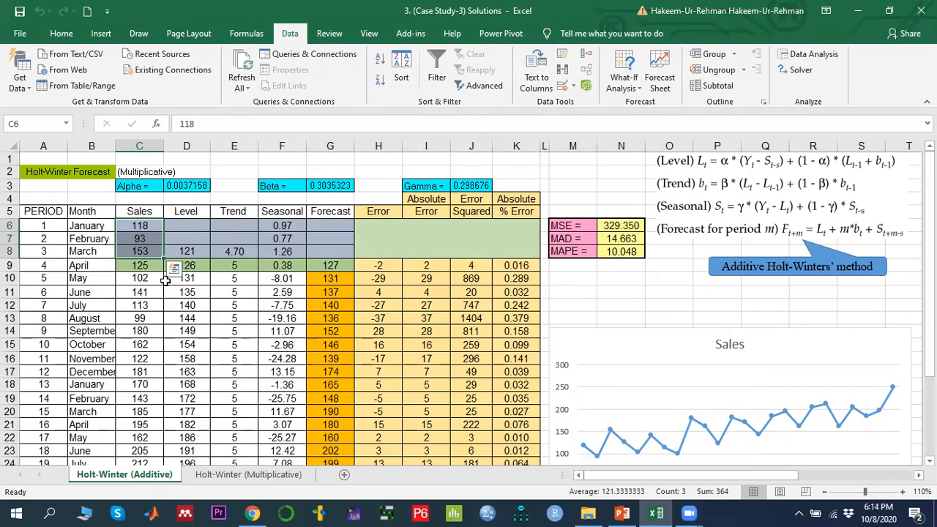
{"action": "left_click", "coordinate": [144, 224]}
{"action": "left_click_drag", "start_coordinate": [144, 225], "coordinate": [142, 251]}
{"action": "left_click", "coordinate": [186, 251]}
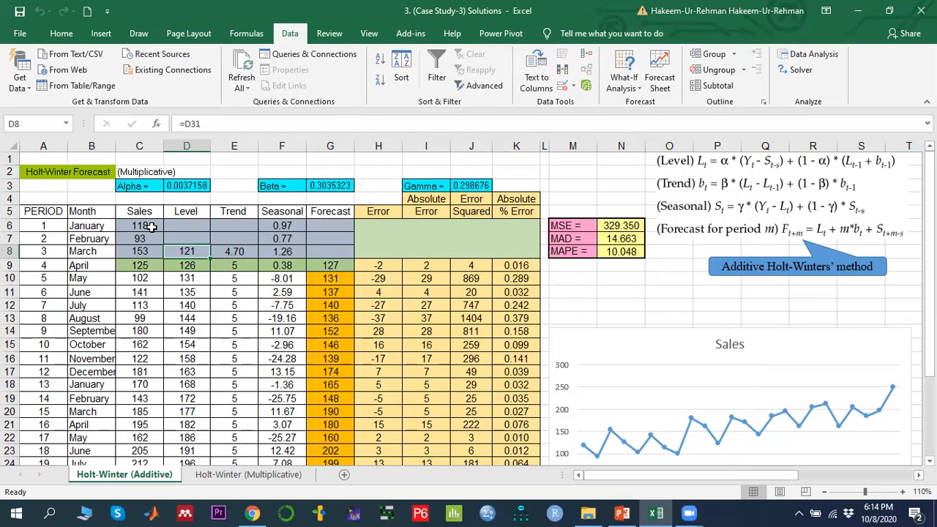
Step: Trace the March level in D8 to its source formula in D31, and open D8's formula to read its reference
{"action": "left_click_drag", "start_coordinate": [144, 226], "coordinate": [141, 433]}
{"action": "scroll", "coordinate": [145, 410], "scroll_direction": "down", "scroll_amount": 2}
{"action": "left_click", "coordinate": [188, 381]}
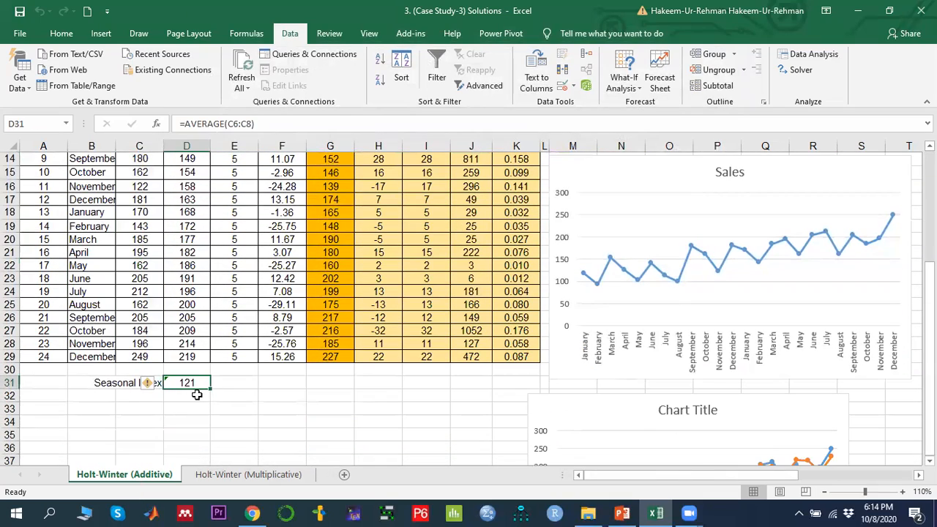
{"action": "scroll", "coordinate": [194, 388], "scroll_direction": "up", "scroll_amount": 4}
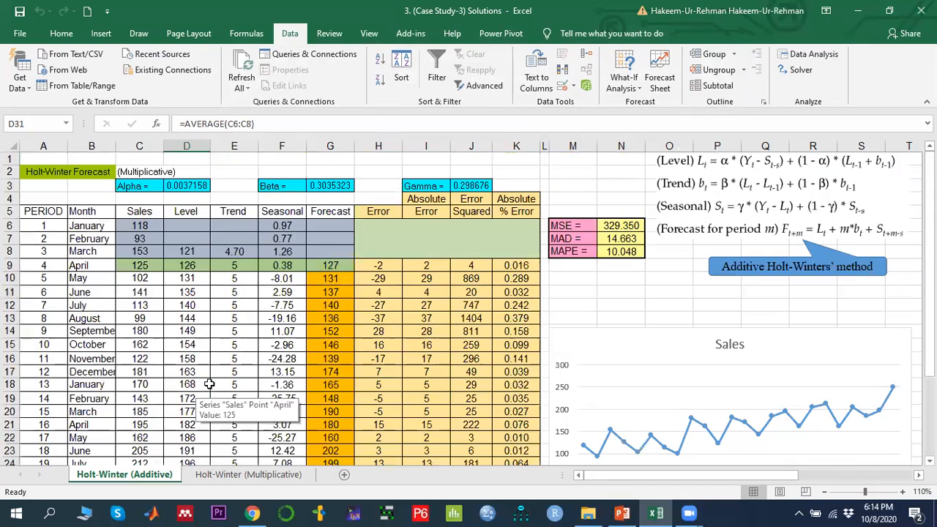
{"action": "scroll", "coordinate": [214, 349], "scroll_direction": "down", "scroll_amount": 6}
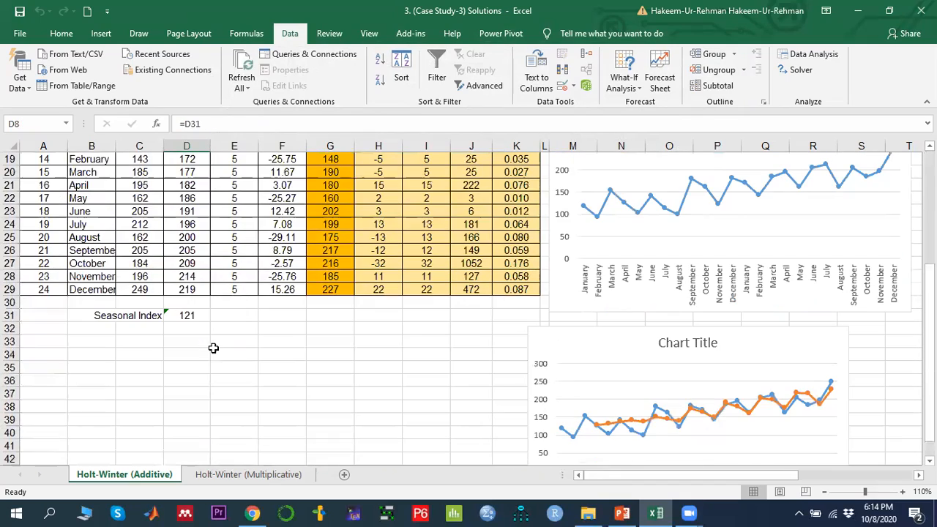
{"action": "scroll", "coordinate": [235, 369], "scroll_direction": "up", "scroll_amount": 6}
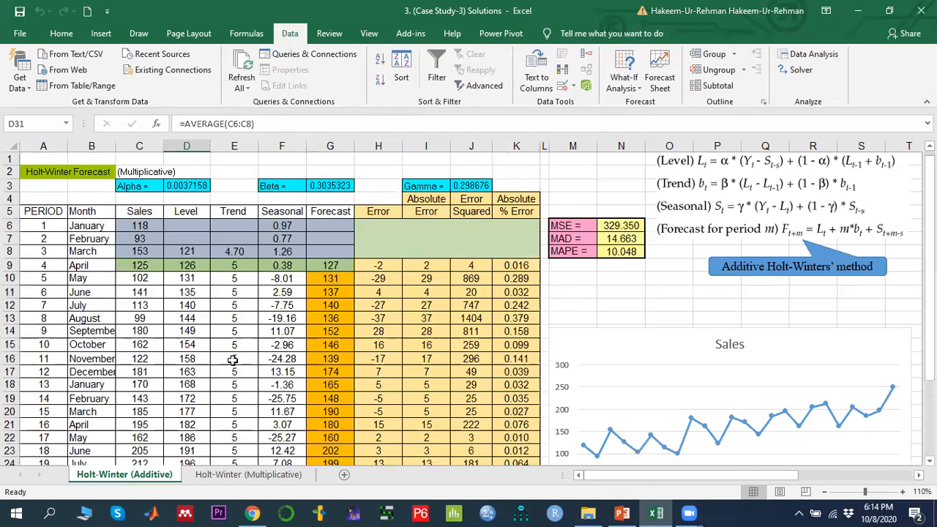
{"action": "left_click", "coordinate": [190, 252]}
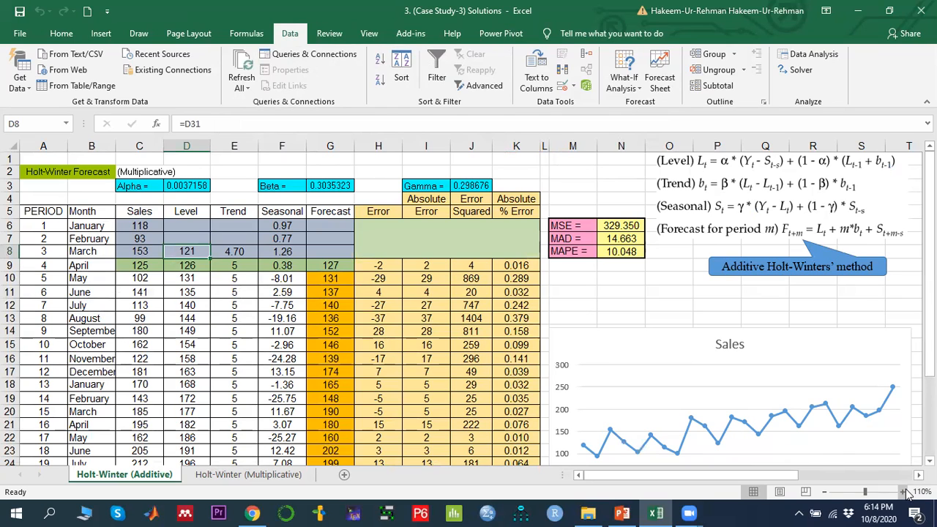
{"action": "double_click", "coordinate": [188, 251]}
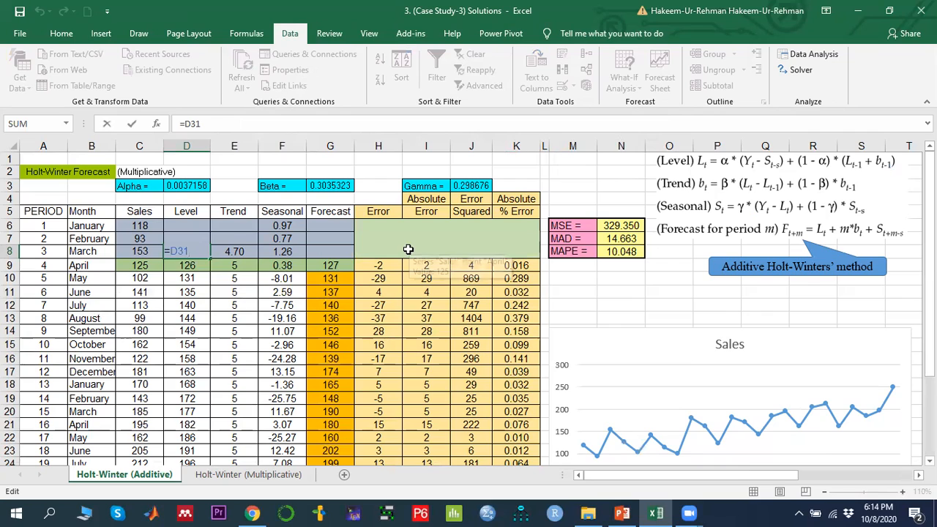
{"action": "key", "text": "Return"}
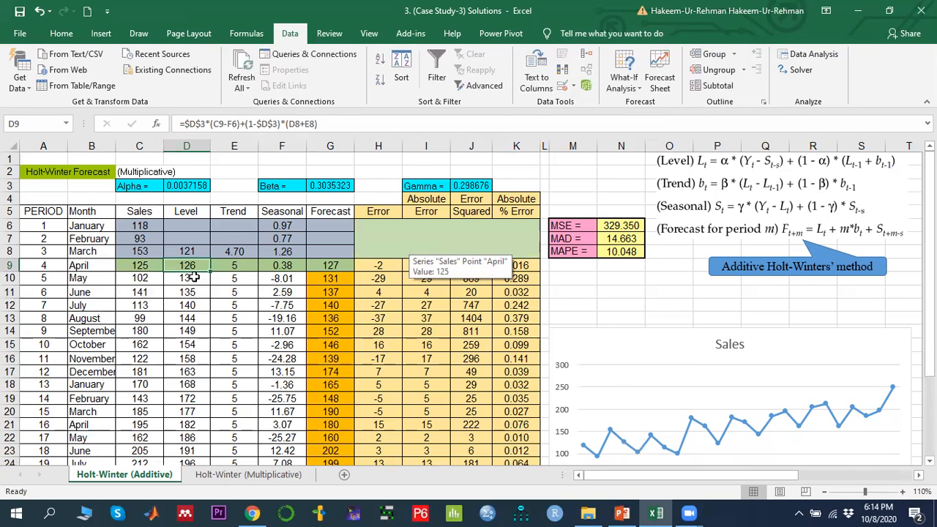
{"action": "left_click", "coordinate": [192, 249]}
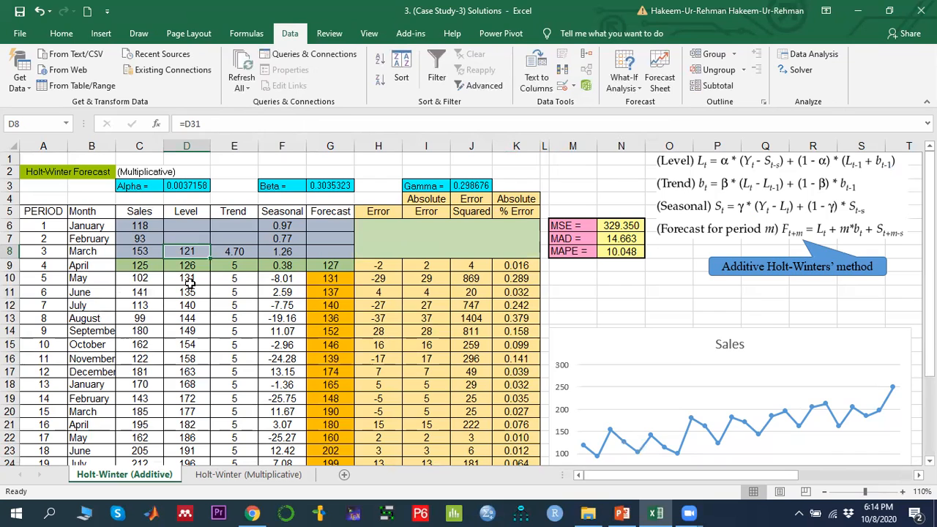
Step: Inspect the initial trend reference in E8 and the sales values from C6 downward that feed the trend estimate
{"action": "left_click", "coordinate": [242, 250]}
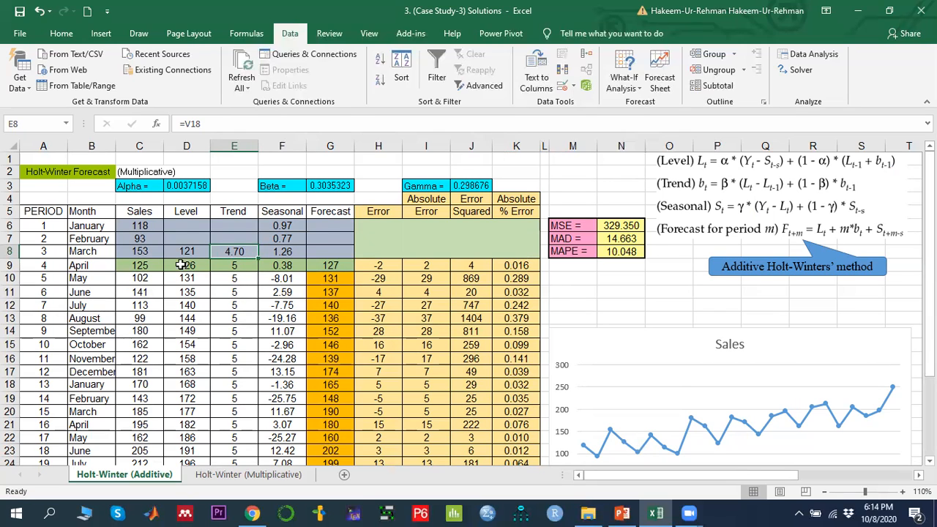
{"action": "left_click_drag", "start_coordinate": [137, 226], "coordinate": [137, 279]}
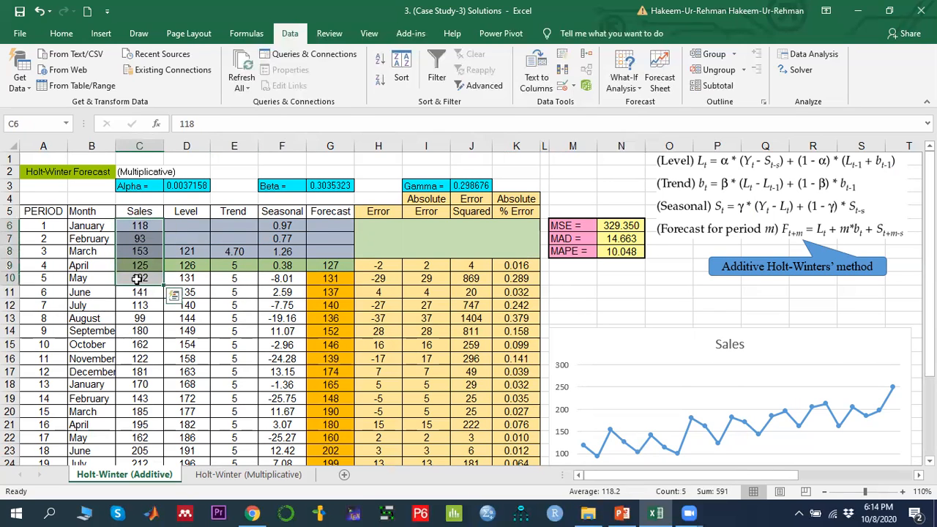
{"action": "left_click", "coordinate": [138, 252]}
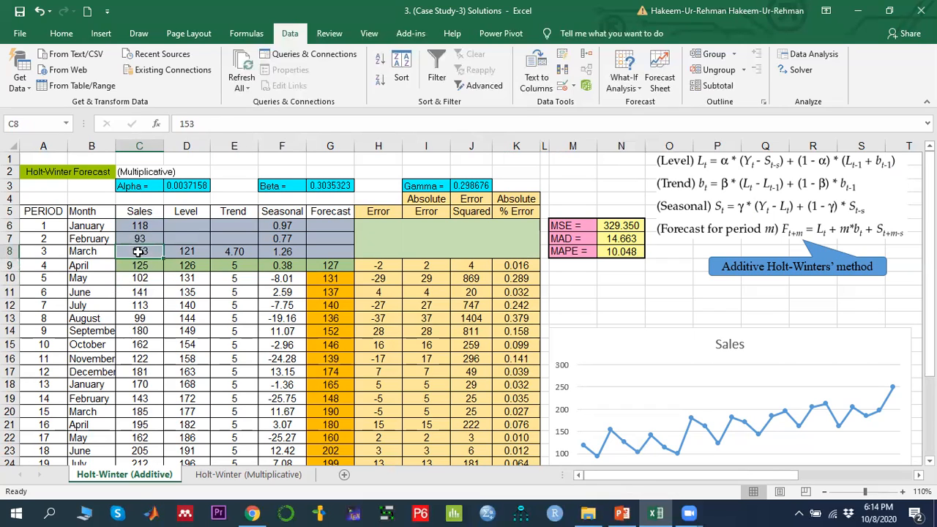
{"action": "left_click", "coordinate": [145, 223]}
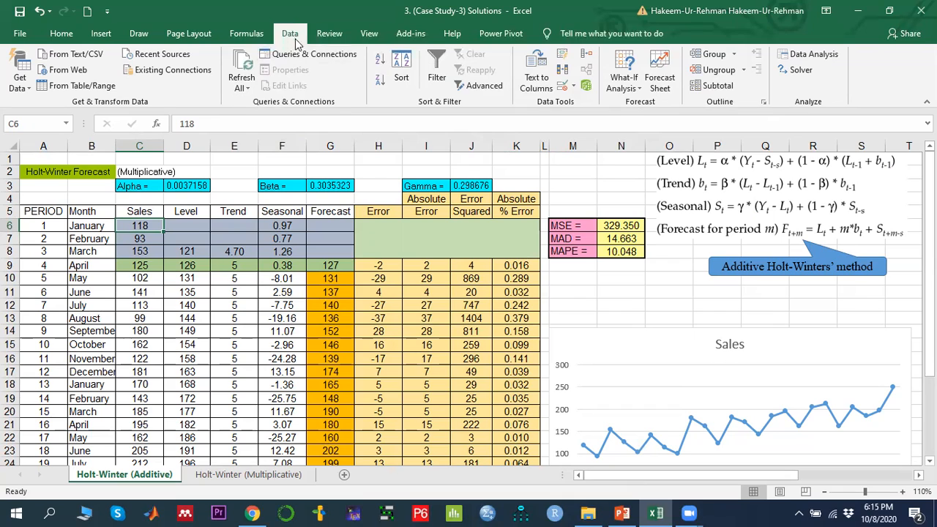
Step: Start a Regression from the data analysis tools and set its Input Y Range to the sales values $C$6:$C$29
{"action": "left_click", "coordinate": [830, 57]}
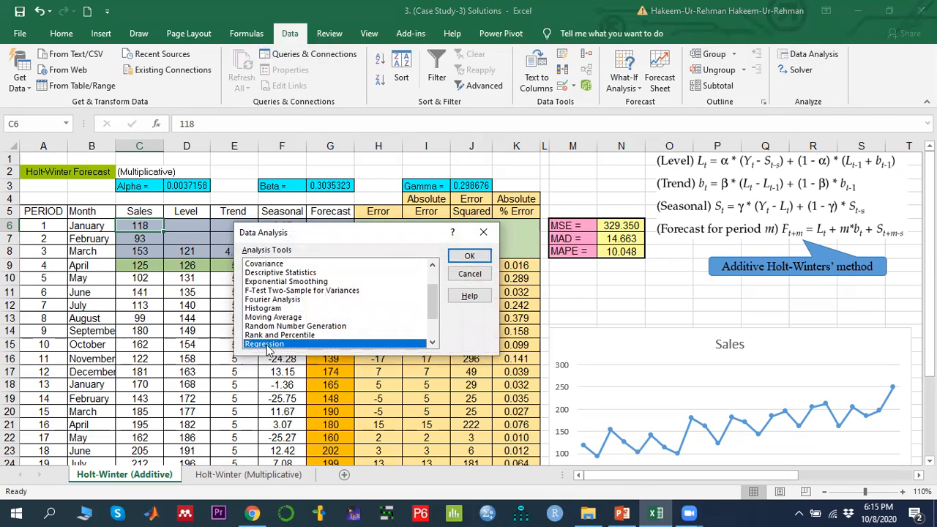
{"action": "left_click_drag", "start_coordinate": [433, 303], "coordinate": [433, 311]}
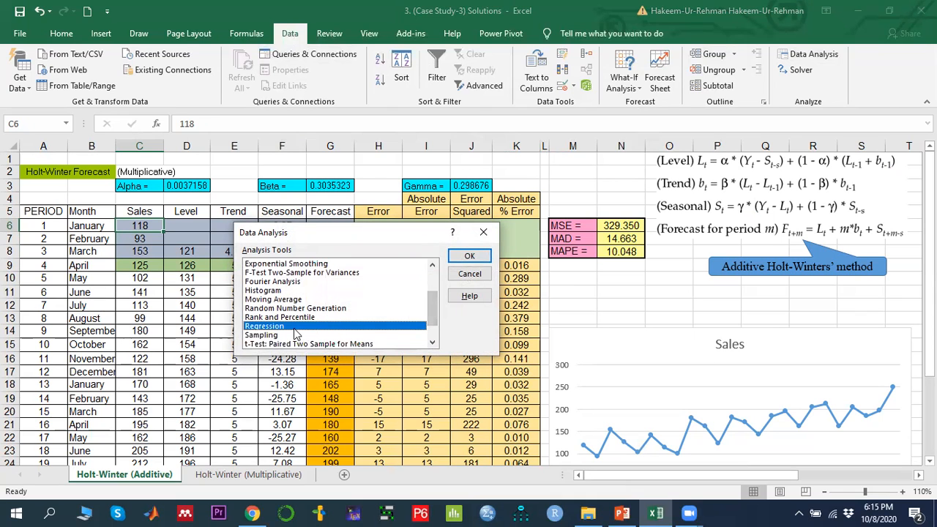
{"action": "left_click", "coordinate": [469, 255]}
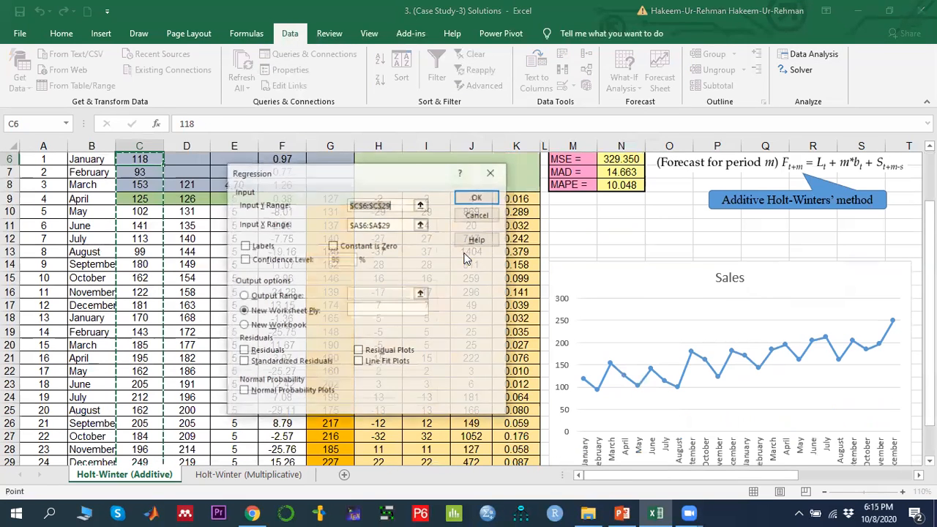
{"action": "left_click", "coordinate": [421, 205]}
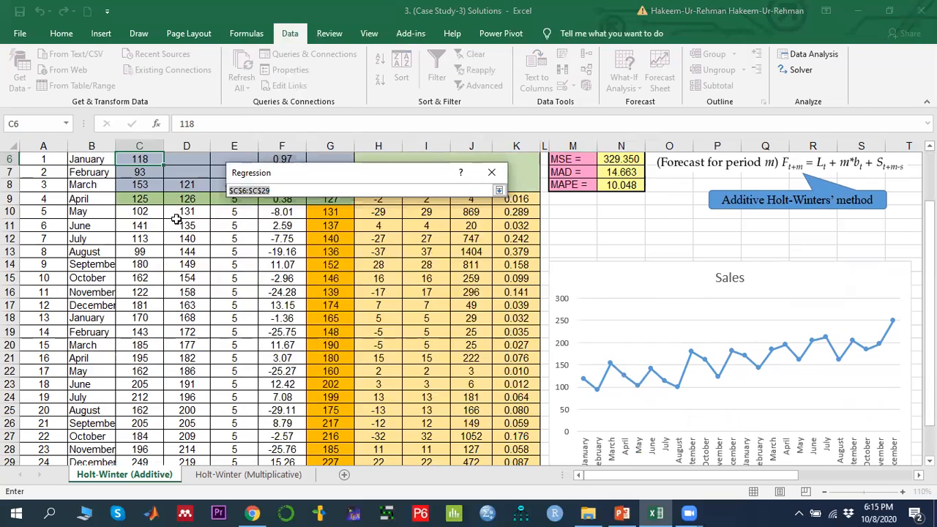
{"action": "scroll", "coordinate": [159, 205], "scroll_direction": "up", "scroll_amount": 1}
{"action": "scroll", "coordinate": [159, 205], "scroll_direction": "up", "scroll_amount": 1}
{"action": "left_click_drag", "start_coordinate": [143, 227], "coordinate": [145, 432]}
{"action": "scroll", "coordinate": [145, 381], "scroll_direction": "up", "scroll_amount": 3}
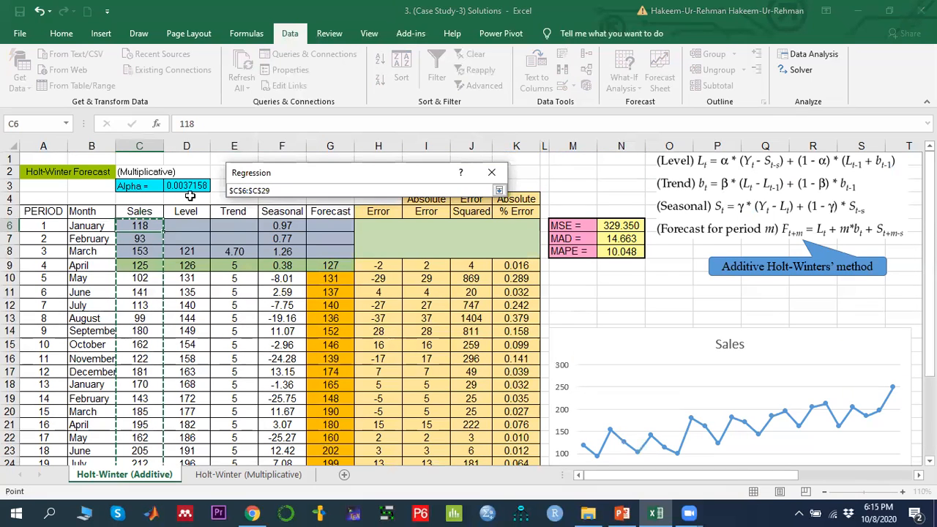
{"action": "left_click", "coordinate": [499, 190]}
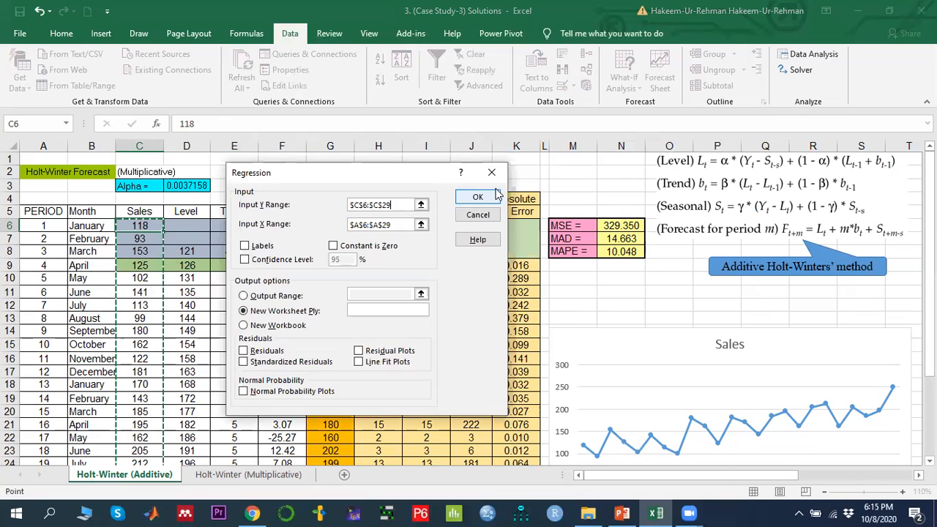
Step: Set the Input X Range to the period numbers $A$6:$A$29 and run the regression with output to a new worksheet
{"action": "left_click", "coordinate": [425, 221]}
{"action": "scroll", "coordinate": [187, 239], "scroll_direction": "up", "scroll_amount": 2}
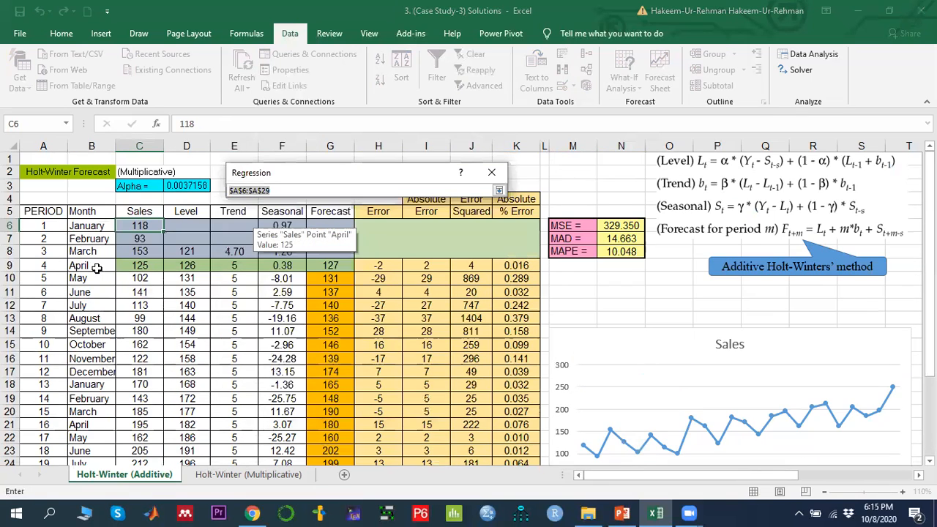
{"action": "left_click", "coordinate": [45, 227]}
{"action": "left_click_drag", "start_coordinate": [45, 228], "coordinate": [43, 437]}
{"action": "scroll", "coordinate": [366, 337], "scroll_direction": "up", "scroll_amount": 3}
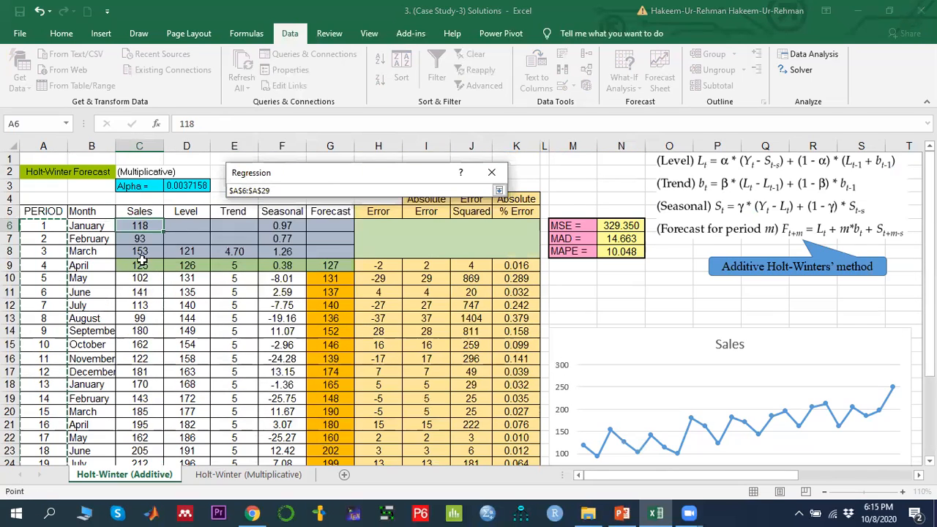
{"action": "left_click", "coordinate": [499, 190]}
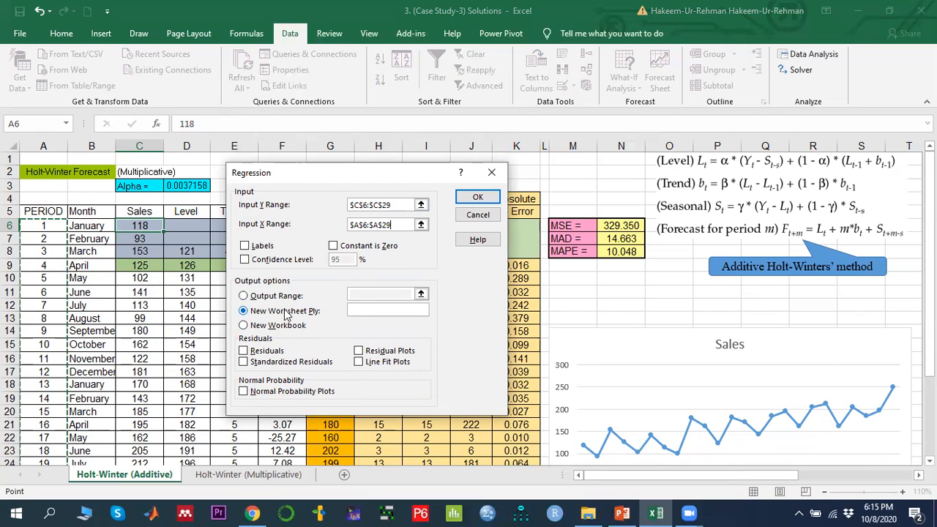
{"action": "left_click", "coordinate": [480, 198]}
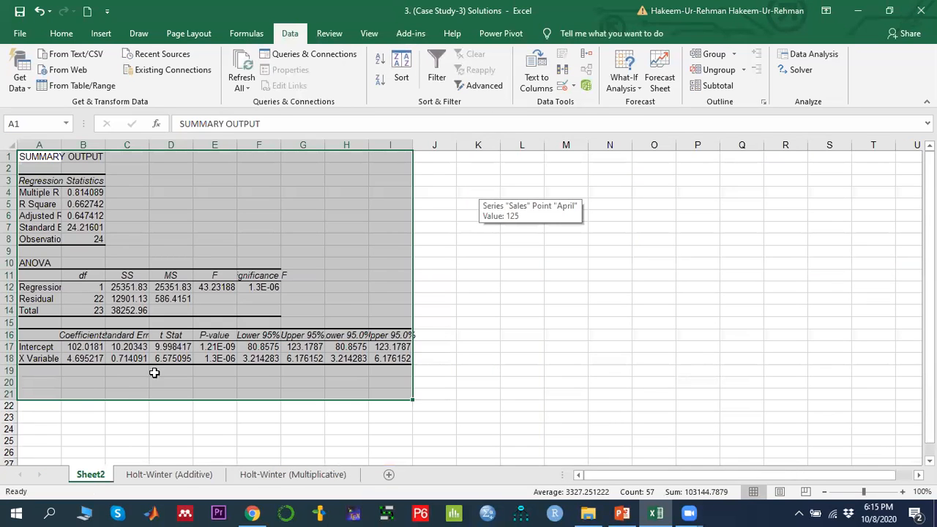
Step: Compare the X Variable coefficient in B18 of the new regression output with the March trend in E8 of the Holt-Winter (Additive) sheet
{"action": "left_click", "coordinate": [120, 395]}
{"action": "left_click", "coordinate": [71, 356]}
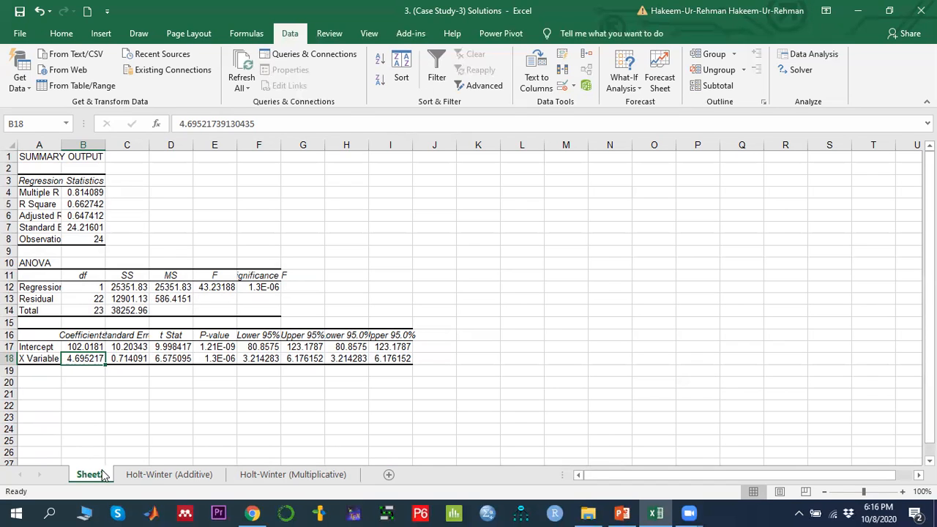
{"action": "left_click", "coordinate": [168, 476]}
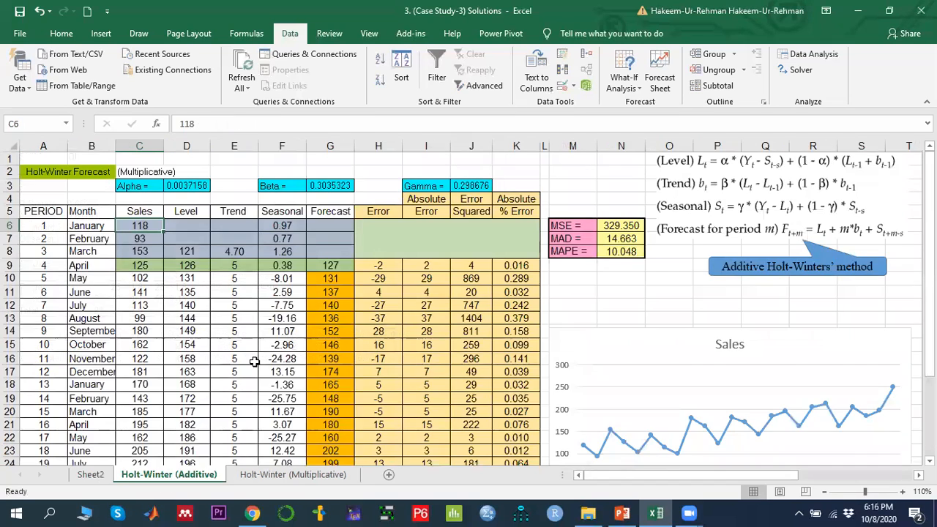
{"action": "left_click", "coordinate": [192, 250]}
{"action": "key", "text": "Right"}
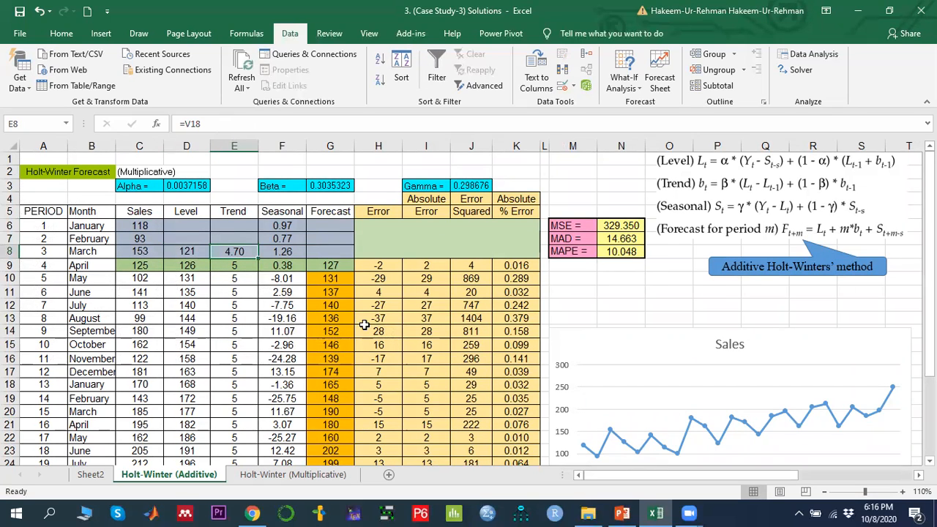
Step: Trace the March trend in E8 to the X Variable coefficient in V18 of the regression summary on the same sheet
{"action": "left_click_drag", "start_coordinate": [621, 470], "coordinate": [739, 472]}
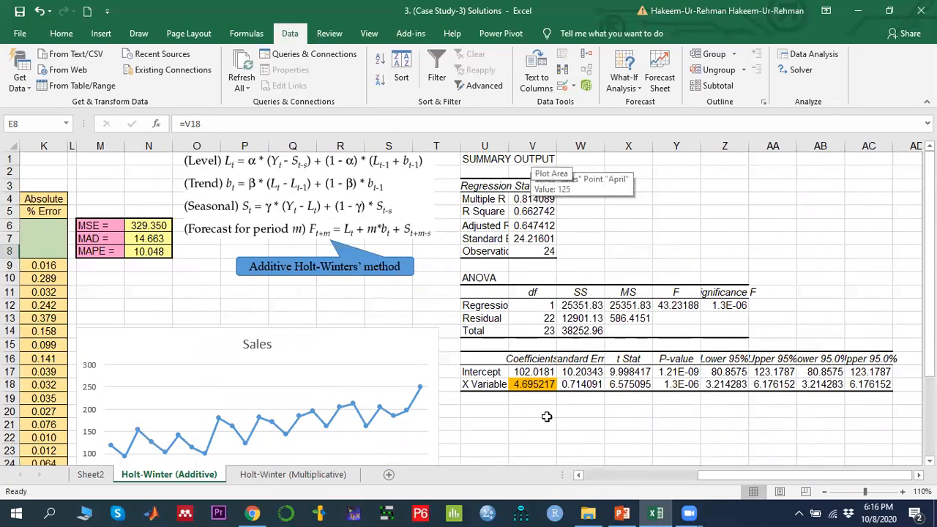
{"action": "left_click", "coordinate": [536, 382]}
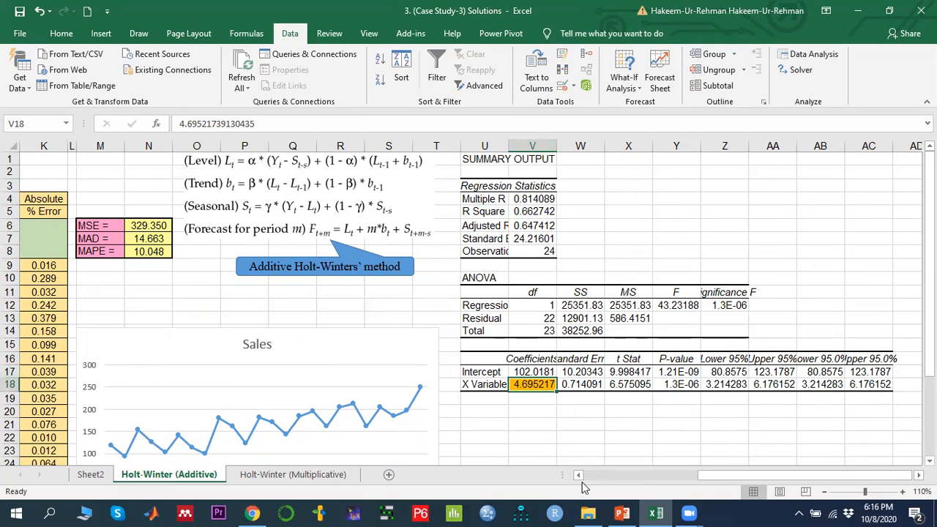
{"action": "left_click_drag", "start_coordinate": [751, 475], "coordinate": [634, 474]}
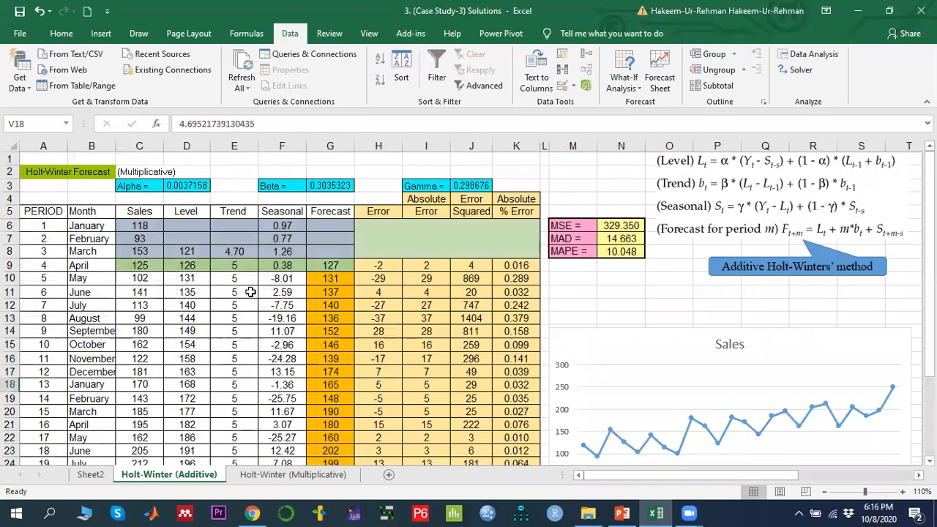
{"action": "left_click", "coordinate": [222, 252]}
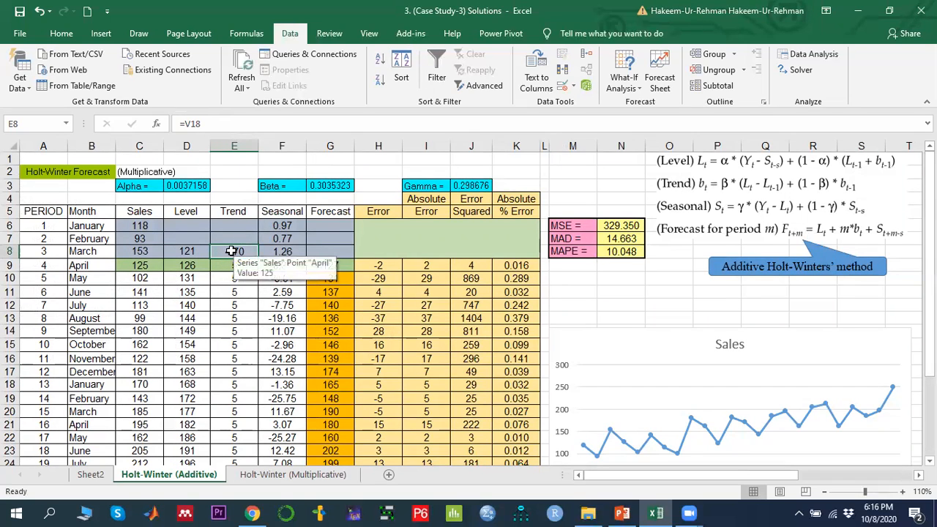
Step: Examine the initial seasonal factors in F6:F8 and relate January's formula in F6 to its sales value in C6
{"action": "left_click_drag", "start_coordinate": [282, 225], "coordinate": [287, 253]}
{"action": "left_click", "coordinate": [281, 251]}
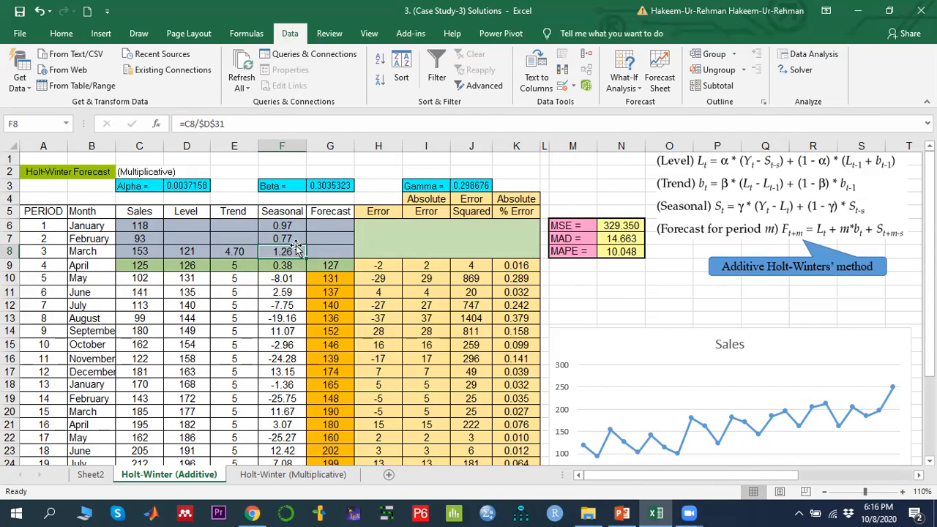
{"action": "left_click_drag", "start_coordinate": [285, 226], "coordinate": [287, 251]}
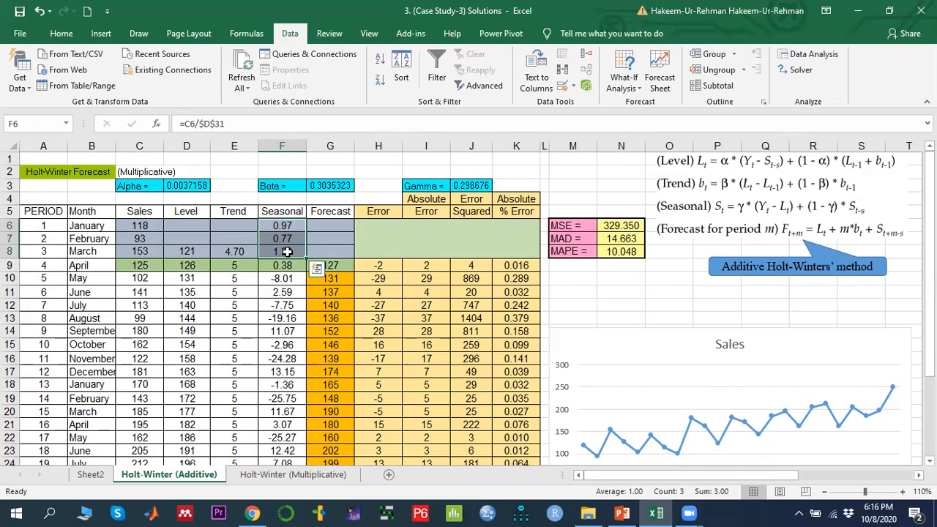
{"action": "left_click", "coordinate": [284, 226]}
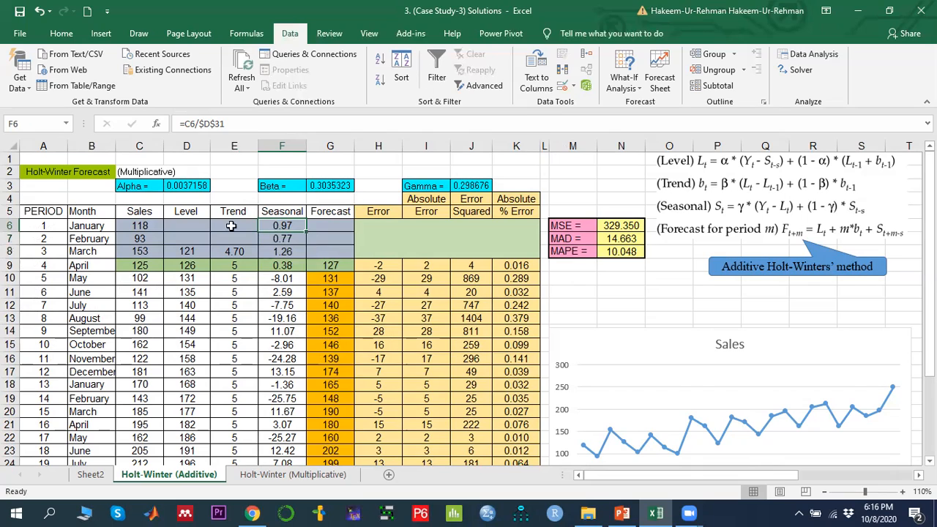
{"action": "left_click", "coordinate": [139, 226]}
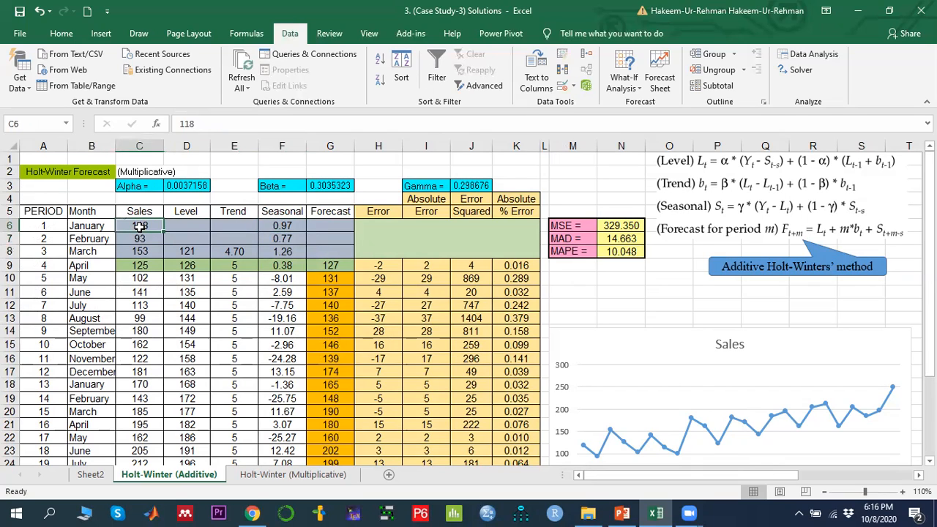
{"action": "left_click", "coordinate": [277, 226]}
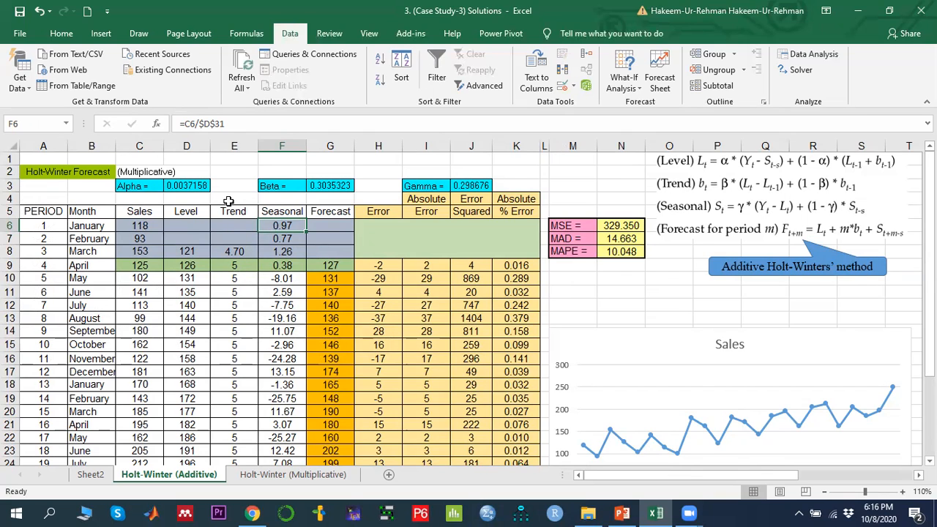
Step: Check the averaging formula in the Seasonal Index cell D31 against the sales column it draws on
{"action": "scroll", "coordinate": [188, 278], "scroll_direction": "down", "scroll_amount": 4}
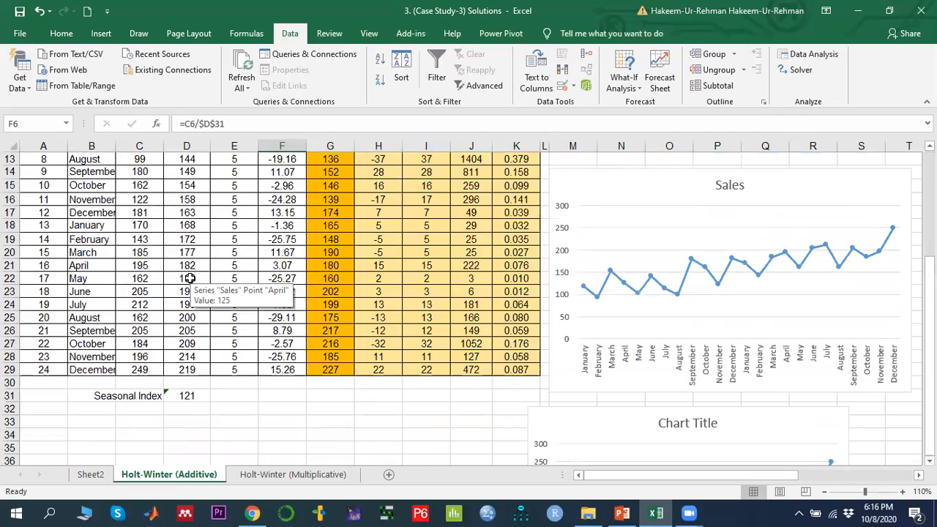
{"action": "left_click", "coordinate": [189, 395]}
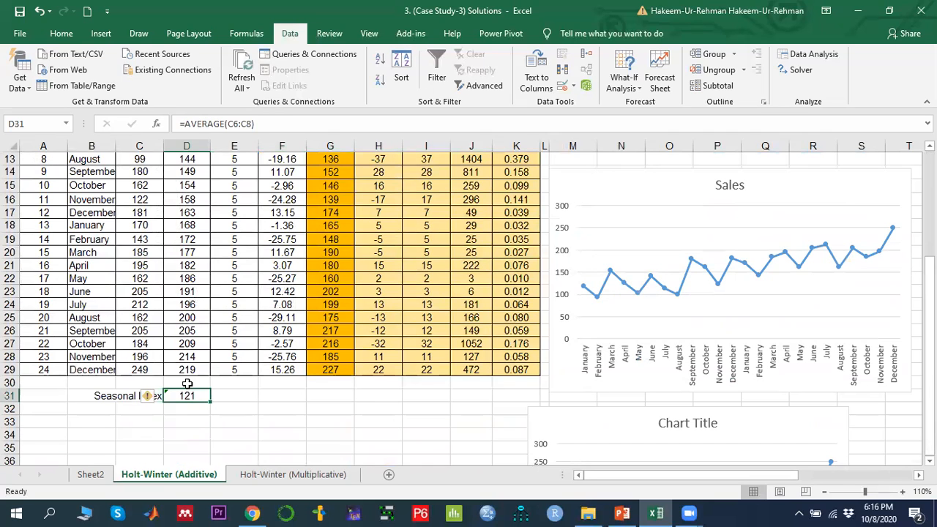
{"action": "scroll", "coordinate": [187, 384], "scroll_direction": "up", "scroll_amount": 4}
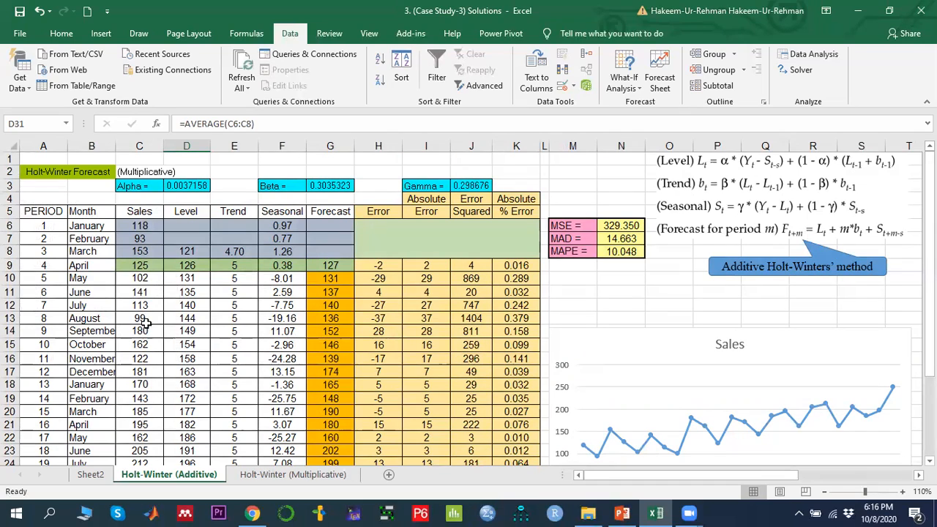
{"action": "scroll", "coordinate": [143, 248], "scroll_direction": "down", "scroll_amount": 4}
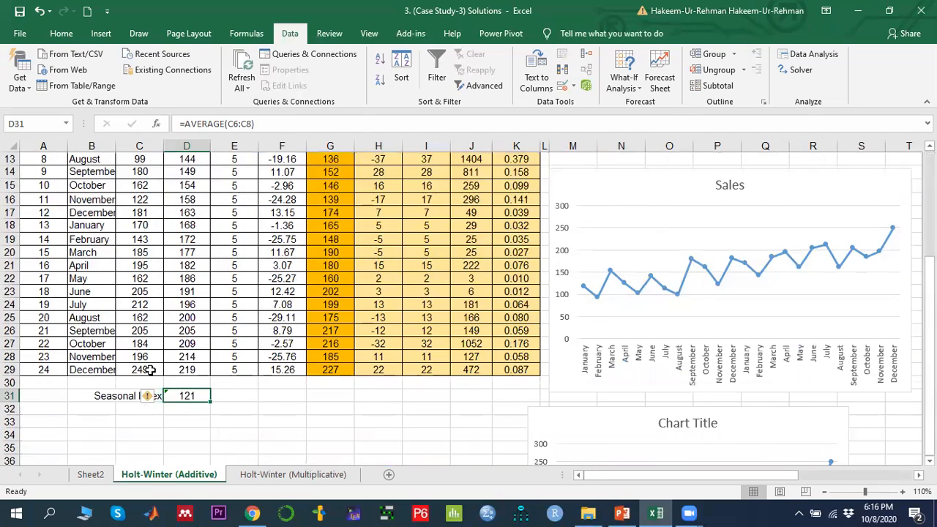
{"action": "scroll", "coordinate": [148, 371], "scroll_direction": "up", "scroll_amount": 4}
Step: Review the January, February and March seasonal formulas in F6, F7 and F8 together with their shared divisor in D31
{"action": "left_click", "coordinate": [289, 226]}
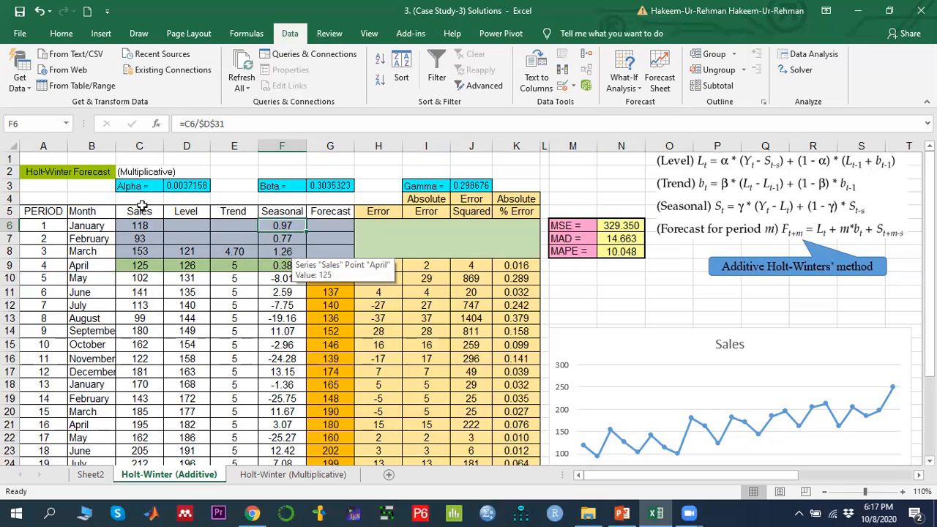
{"action": "scroll", "coordinate": [156, 423], "scroll_direction": "down", "scroll_amount": 4}
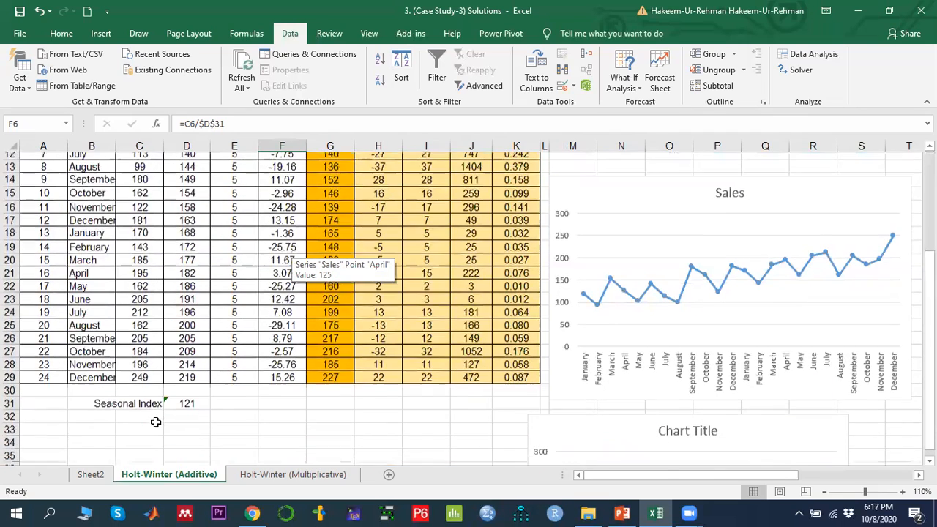
{"action": "left_click", "coordinate": [185, 399]}
{"action": "scroll", "coordinate": [252, 411], "scroll_direction": "up", "scroll_amount": 4}
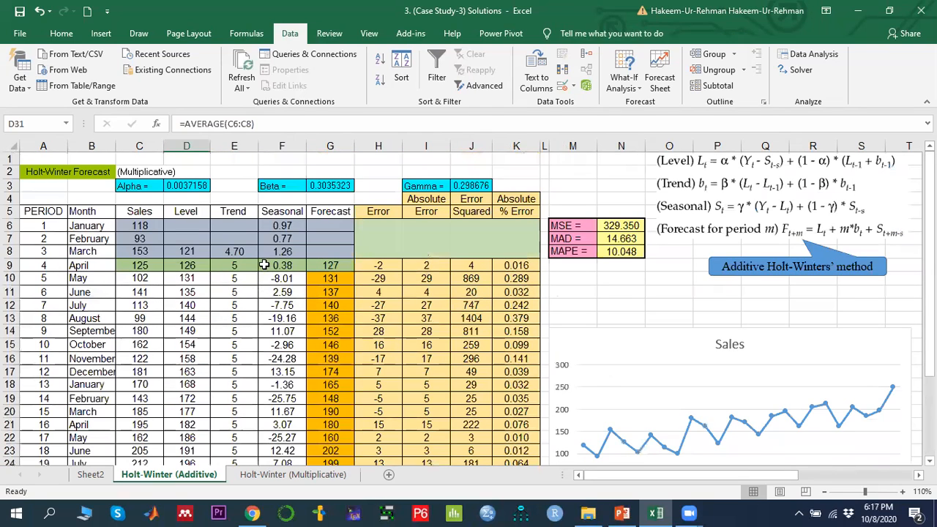
{"action": "left_click", "coordinate": [294, 238]}
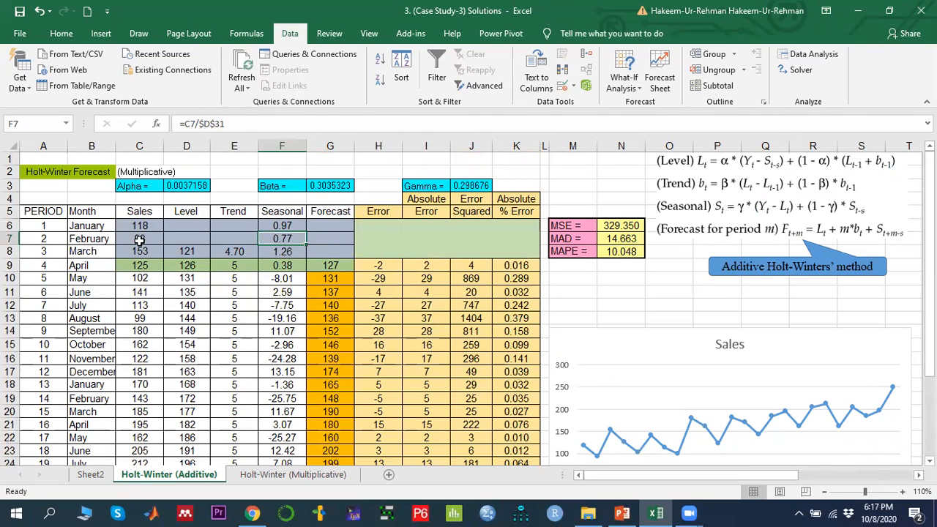
{"action": "left_click", "coordinate": [280, 252]}
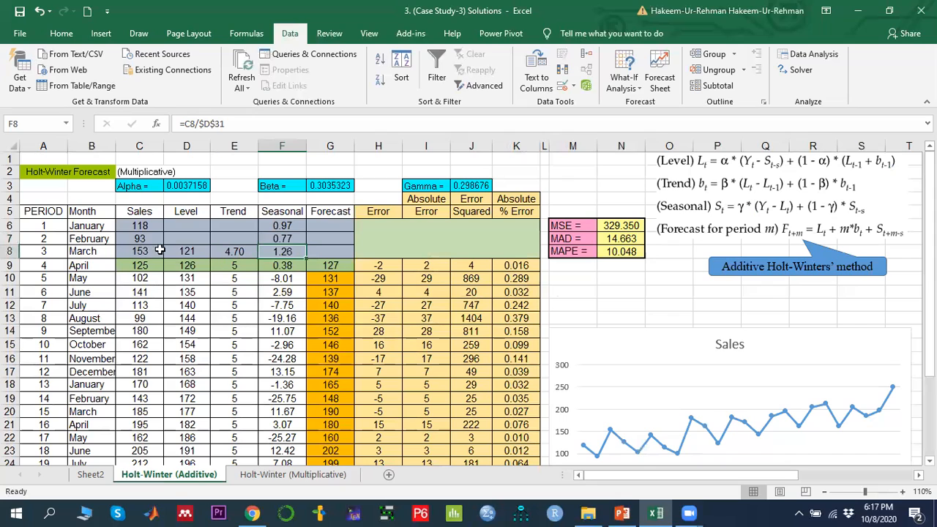
Step: Compare the averaging formula in the Seasonal Index cell D31 with March's seasonal formula in F8
{"action": "scroll", "coordinate": [226, 403], "scroll_direction": "down", "scroll_amount": 3}
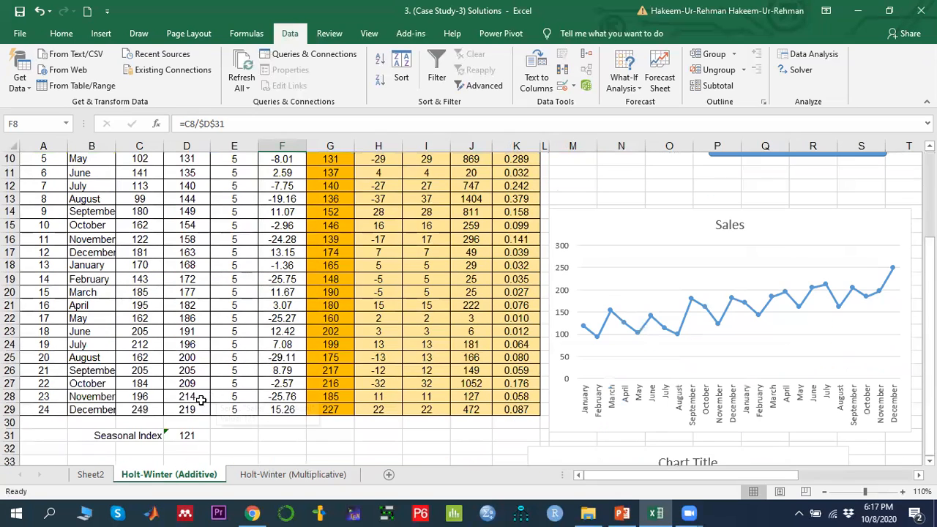
{"action": "left_click", "coordinate": [188, 435]}
{"action": "scroll", "coordinate": [293, 387], "scroll_direction": "up", "scroll_amount": 3}
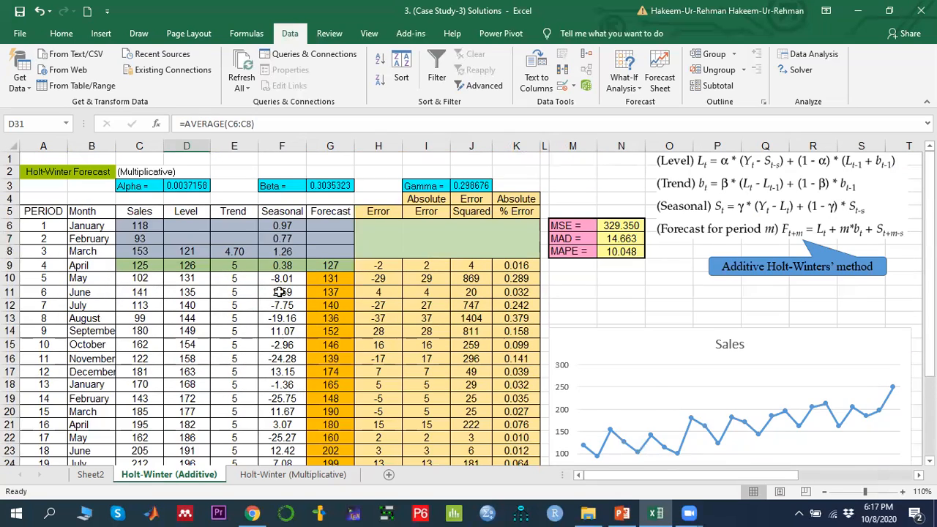
{"action": "scroll", "coordinate": [284, 266], "scroll_direction": "down", "scroll_amount": 1}
{"action": "left_click", "coordinate": [288, 216]}
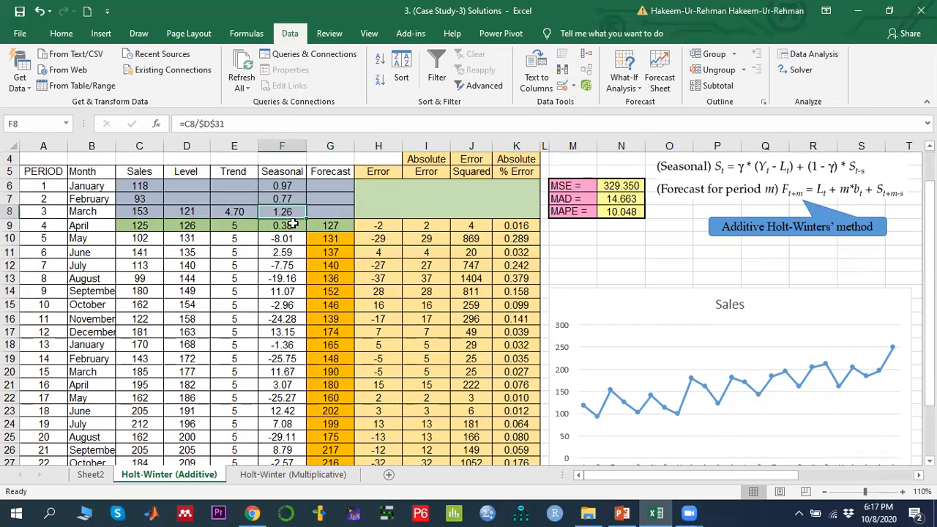
Step: Review the initial March level, trend and seasonal cells D8, E8 and F8, along with the seasonal factors in F6:F8
{"action": "left_click", "coordinate": [183, 210]}
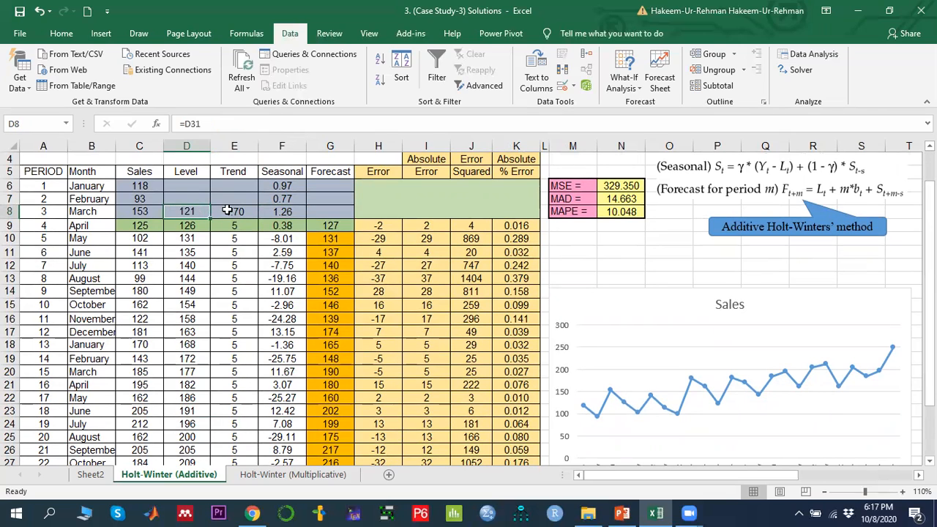
{"action": "left_click", "coordinate": [238, 211]}
{"action": "left_click", "coordinate": [289, 211]}
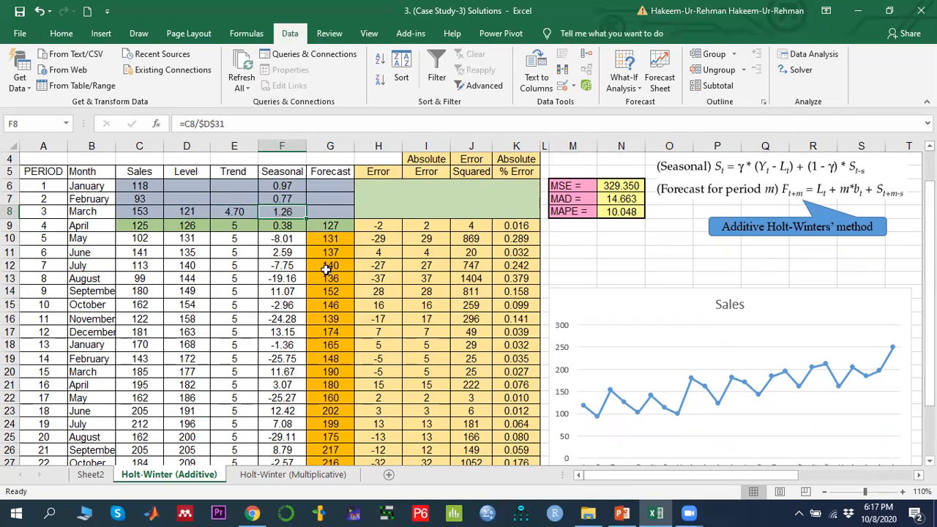
{"action": "left_click_drag", "start_coordinate": [286, 185], "coordinate": [287, 211]}
{"action": "scroll", "coordinate": [279, 319], "scroll_direction": "up", "scroll_amount": 1}
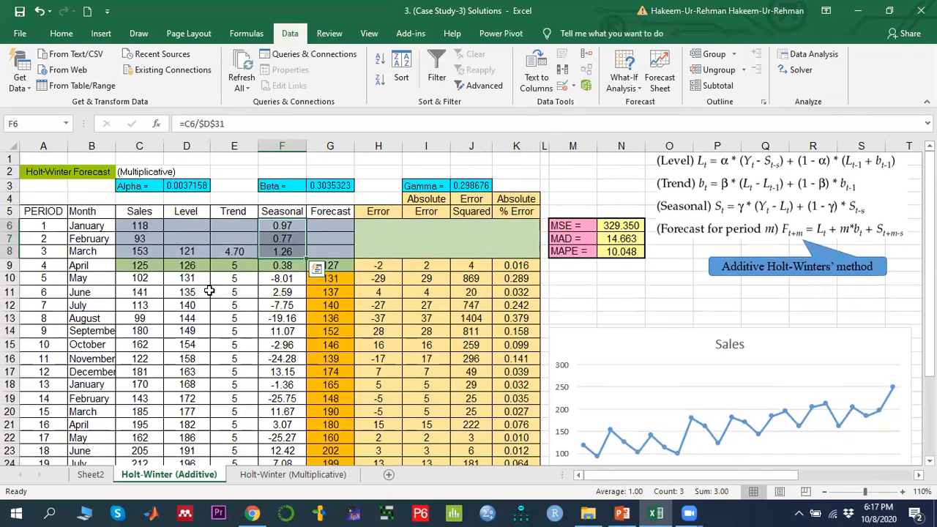
Step: Examine April's sales in C9 and level formula in D9 in relation to the initial values in D8:F8 and F6:F8
{"action": "left_click", "coordinate": [144, 269]}
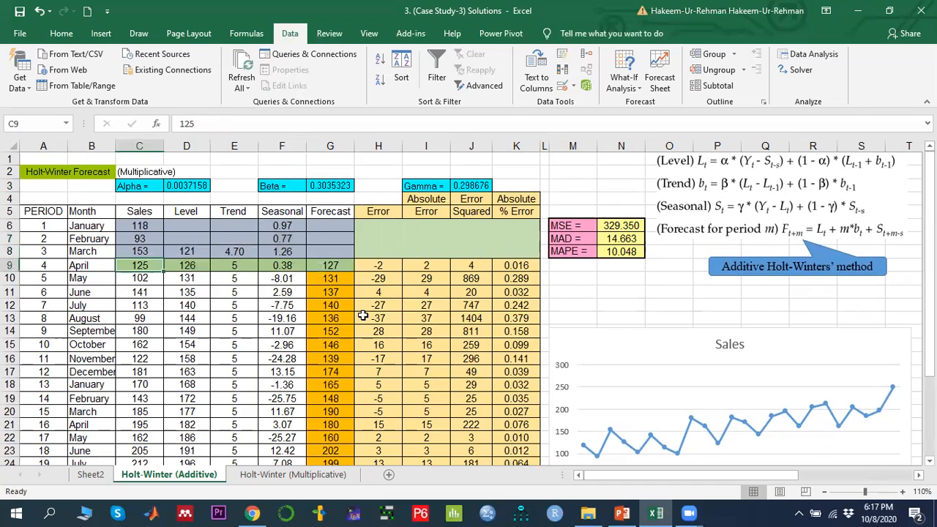
{"action": "left_click", "coordinate": [186, 269]}
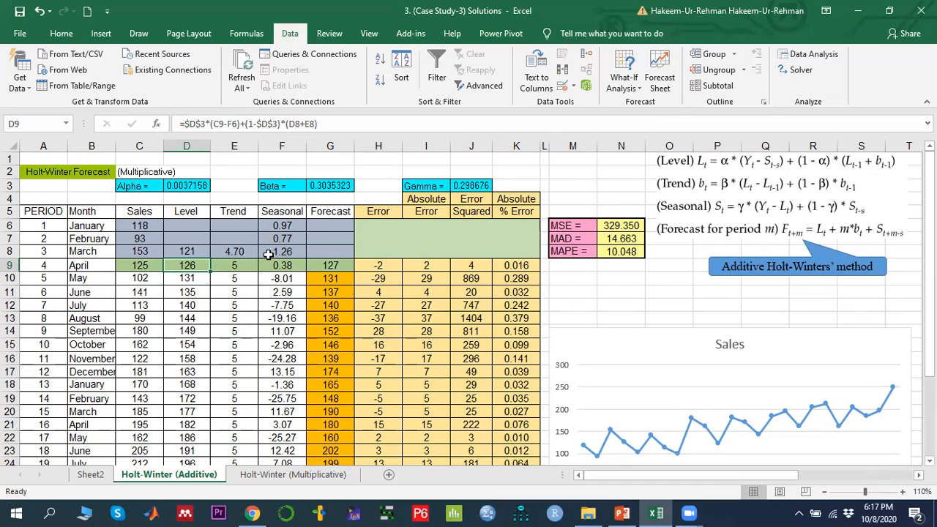
{"action": "left_click_drag", "start_coordinate": [189, 253], "coordinate": [286, 251]}
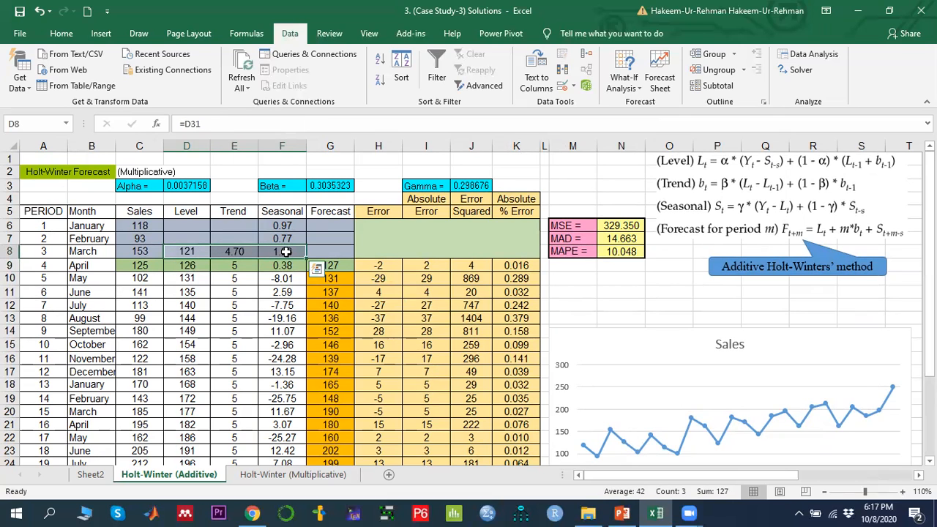
{"action": "left_click", "coordinate": [188, 268]}
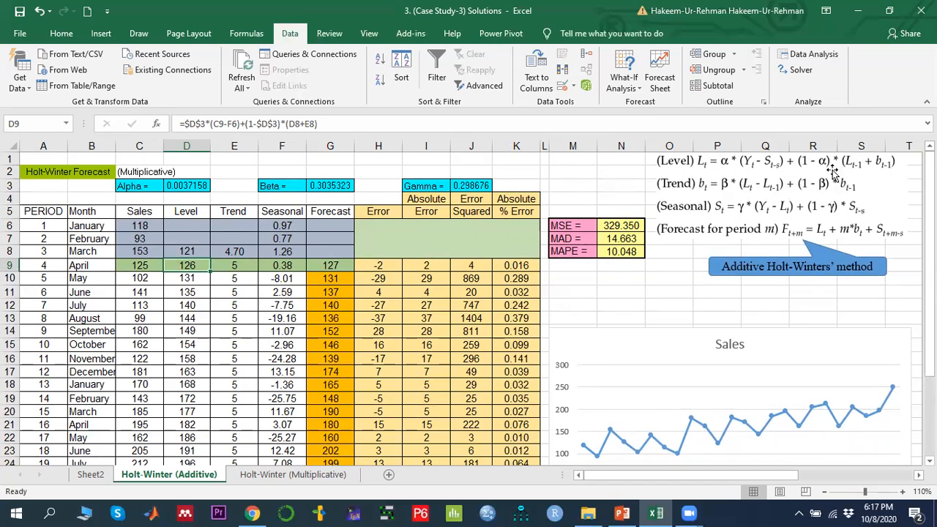
{"action": "left_click_drag", "start_coordinate": [186, 251], "coordinate": [283, 247]}
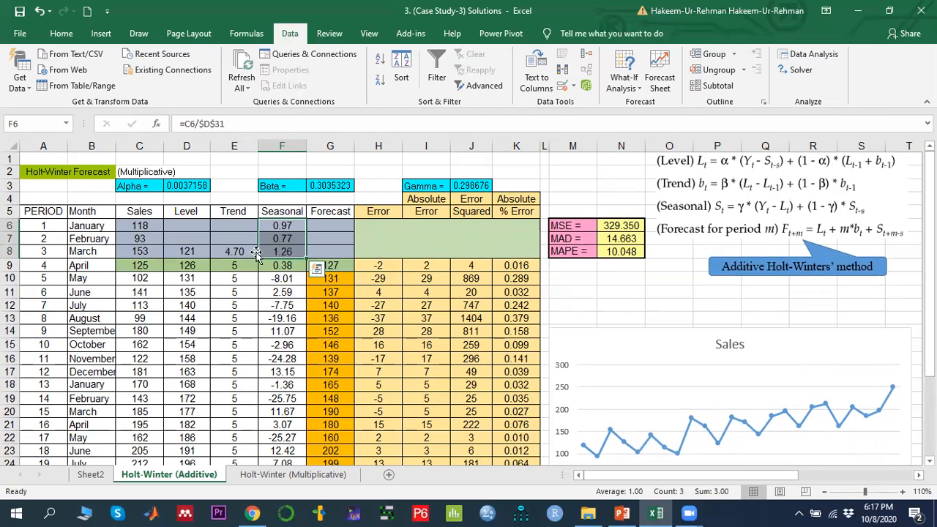
{"action": "left_click", "coordinate": [189, 267]}
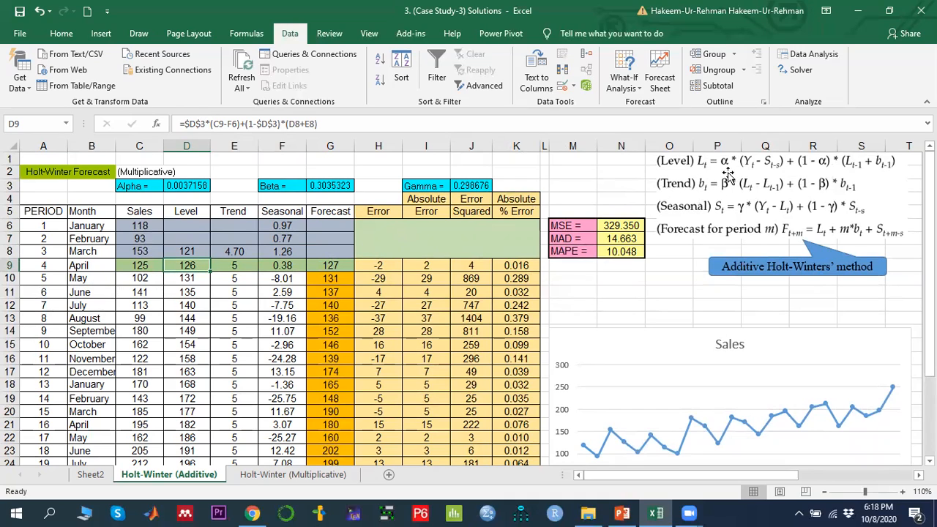
Step: Inspect the Alpha, Beta and Gamma constants in D3, G3 and J3 and return to April's level formula in D9
{"action": "left_click", "coordinate": [187, 185]}
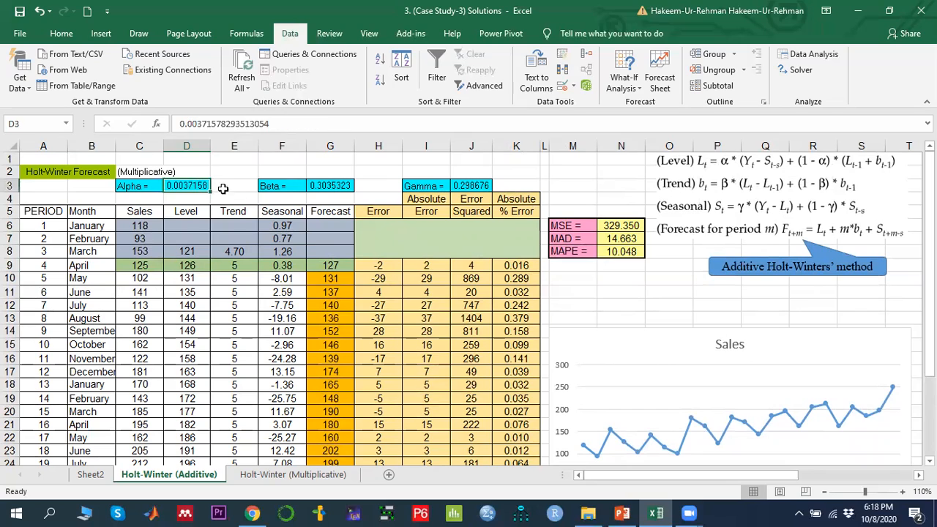
{"action": "left_click", "coordinate": [334, 184]}
{"action": "left_click", "coordinate": [480, 185]}
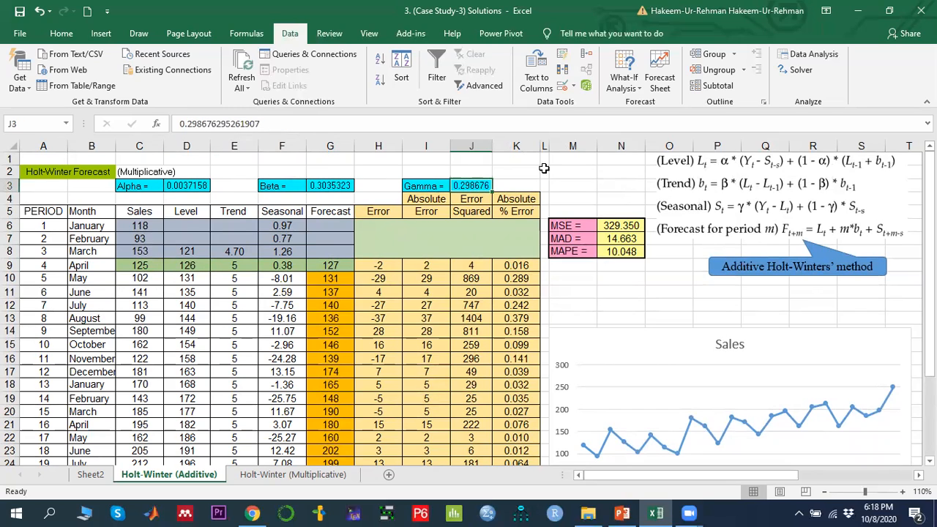
{"action": "left_click", "coordinate": [199, 265]}
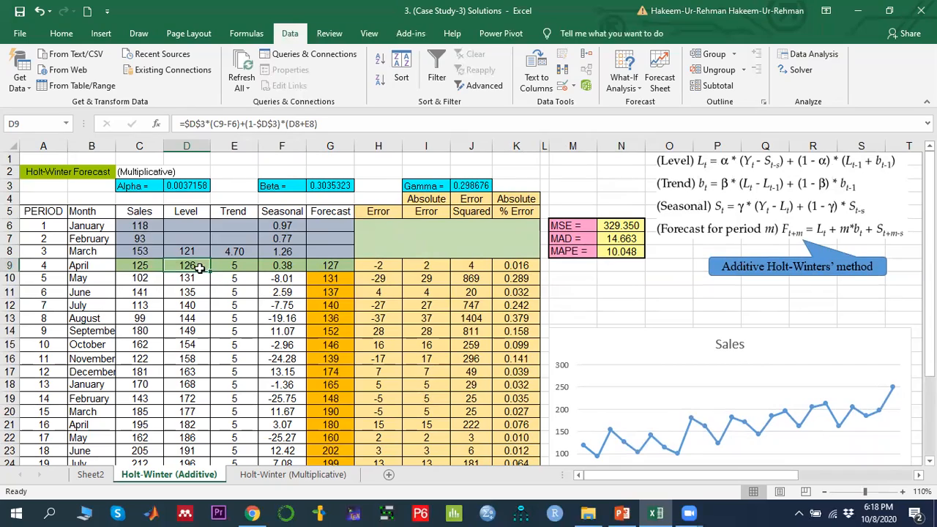
Step: Inspect the Alpha cell D3 and display the cell references inside April's level formula in D9, leaving the formula as it is
{"action": "left_click", "coordinate": [903, 491]}
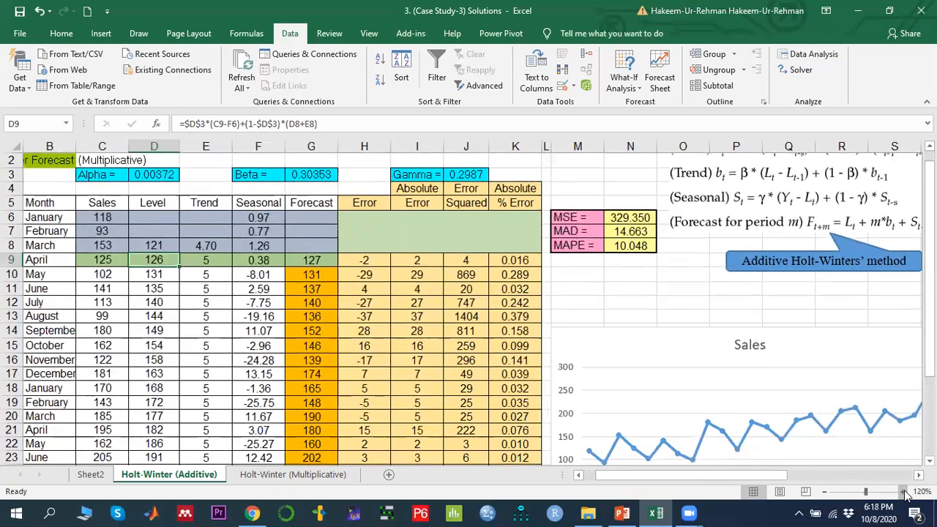
{"action": "left_click", "coordinate": [903, 492]}
{"action": "scroll", "coordinate": [747, 381], "scroll_direction": "up", "scroll_amount": 1}
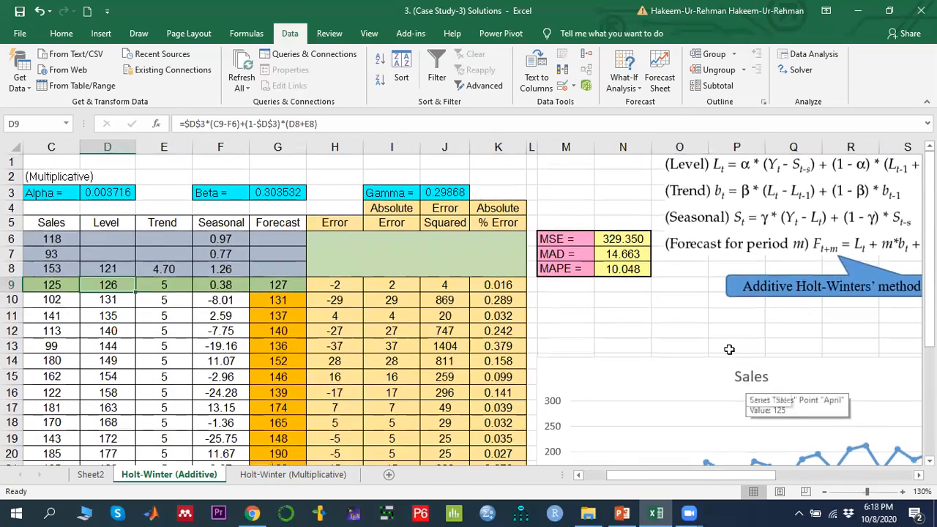
{"action": "left_click", "coordinate": [107, 192]}
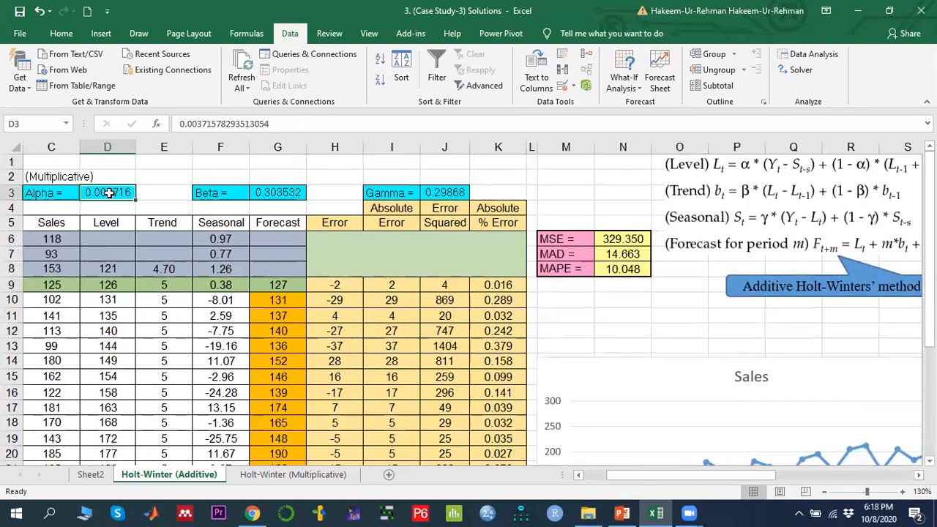
{"action": "left_click", "coordinate": [107, 284]}
{"action": "double_click", "coordinate": [106, 284]}
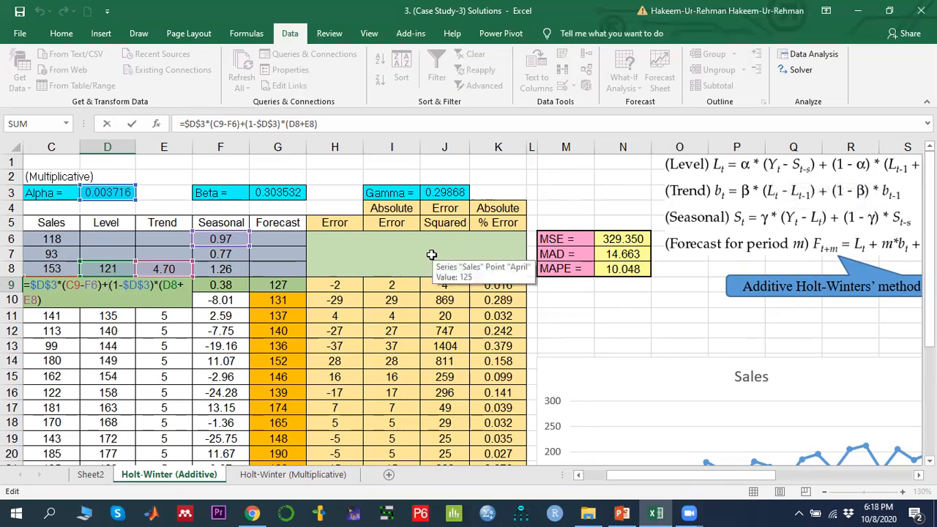
{"action": "key", "text": "ctrl+Return"}
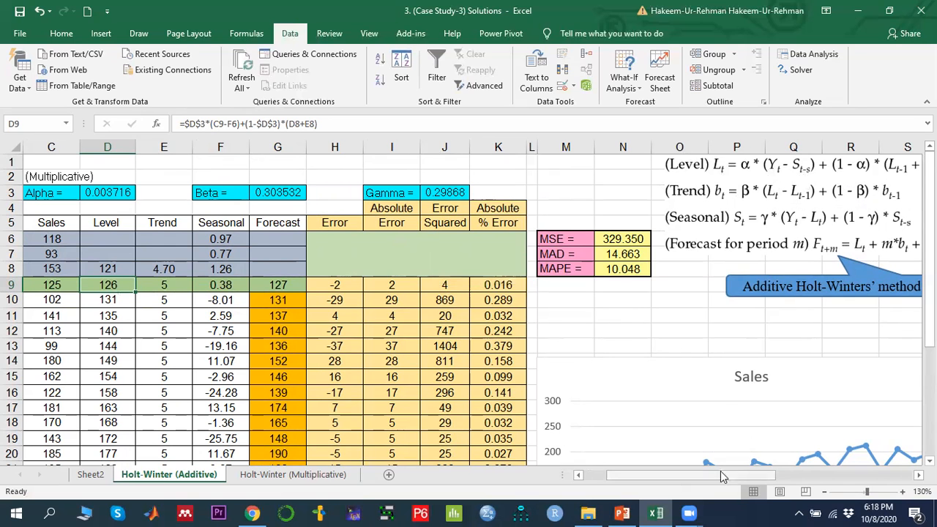
Step: Relate April's period number in A9 and level formula in D9 to the Level equation of the additive Holt-Winters method
{"action": "scroll", "coordinate": [720, 470], "scroll_direction": "left", "scroll_amount": 2}
{"action": "left_click", "coordinate": [52, 287]}
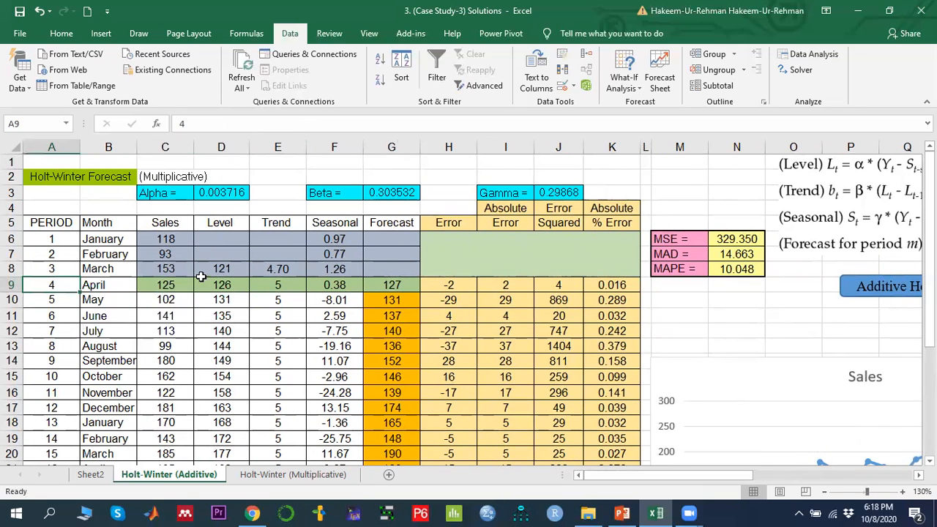
{"action": "left_click", "coordinate": [220, 285]}
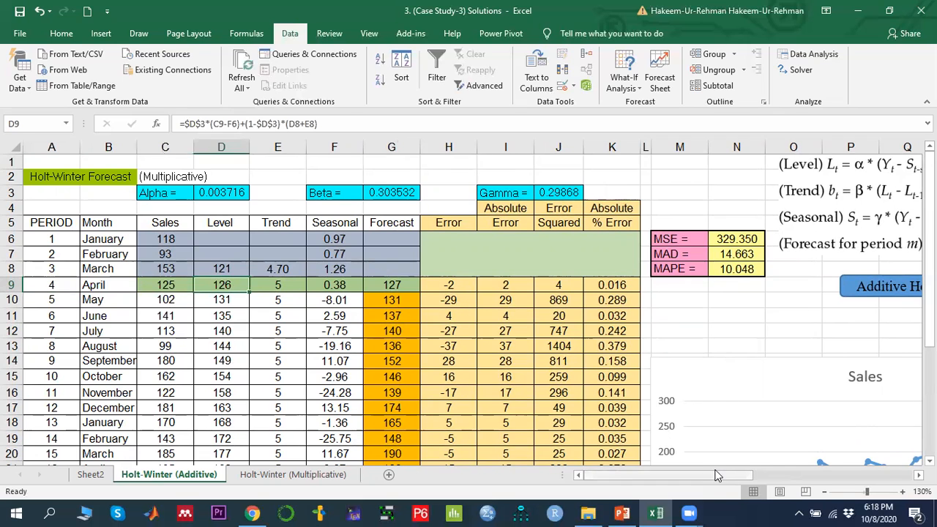
{"action": "scroll", "coordinate": [746, 468], "scroll_direction": "right", "scroll_amount": 3}
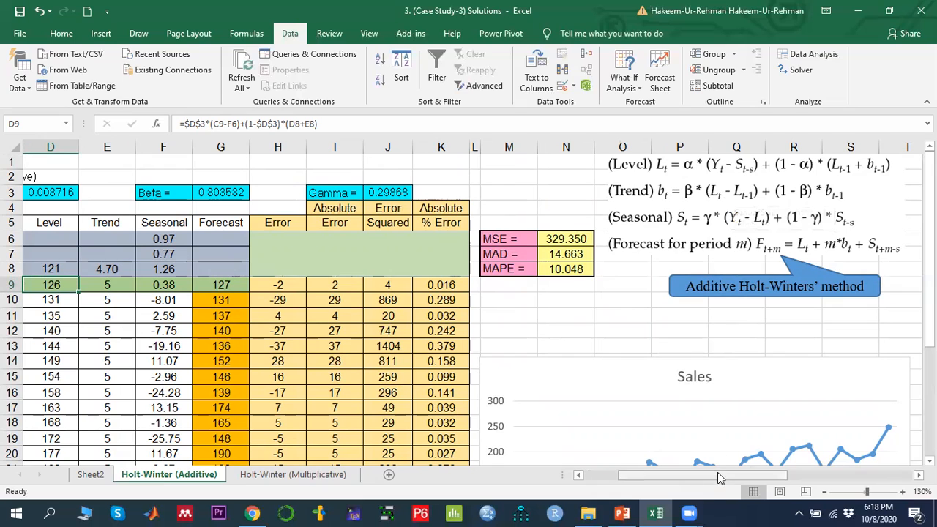
{"action": "left_click_drag", "start_coordinate": [718, 472], "coordinate": [667, 474]}
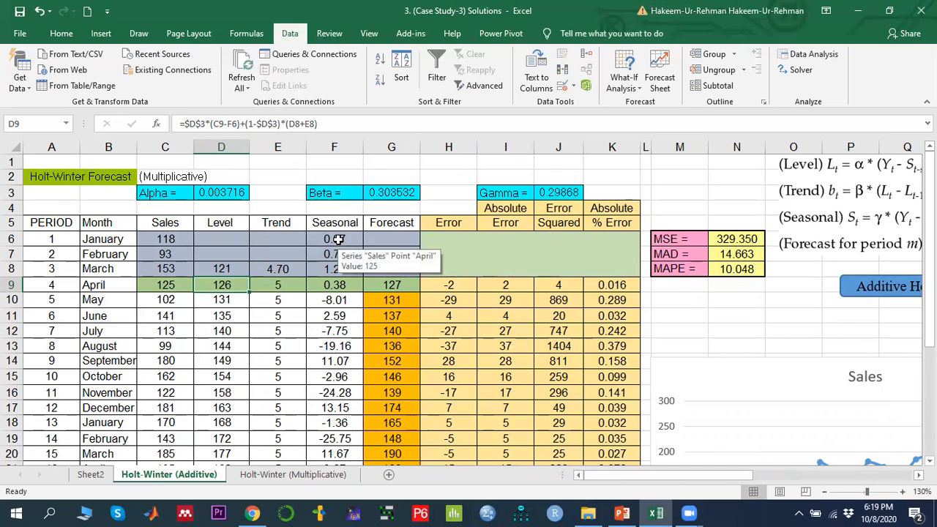
Step: Trace each cell reference in April's level formula in D9 against the terms of the written Level equation
{"action": "double_click", "coordinate": [221, 285]}
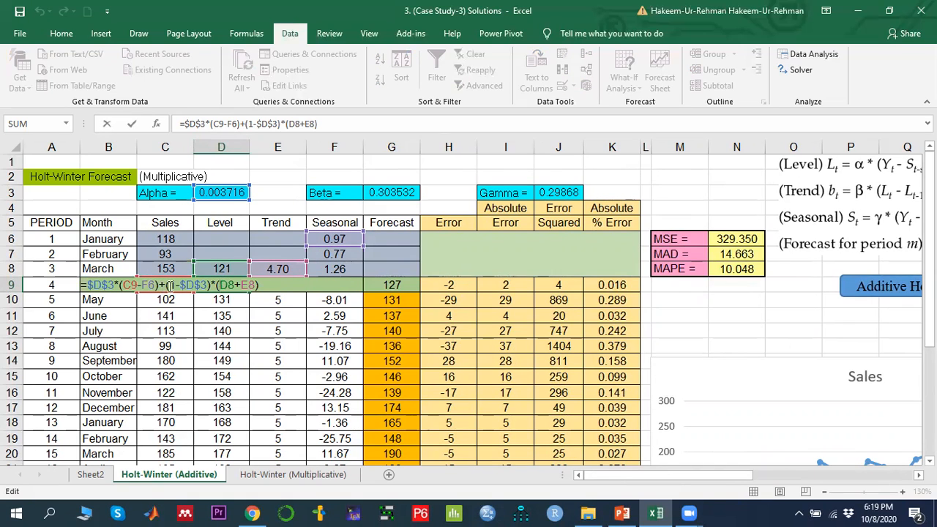
{"action": "left_click_drag", "start_coordinate": [622, 473], "coordinate": [645, 472]}
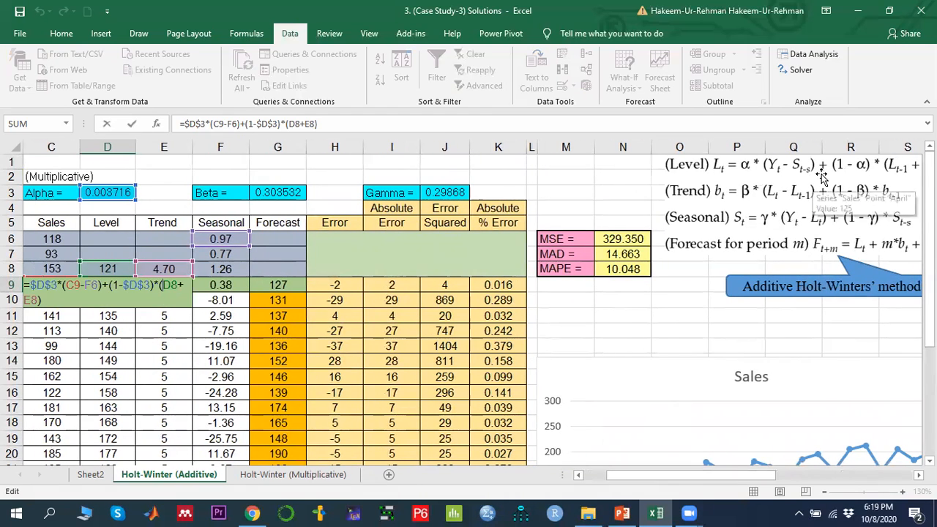
{"action": "left_click_drag", "start_coordinate": [668, 475], "coordinate": [642, 475]}
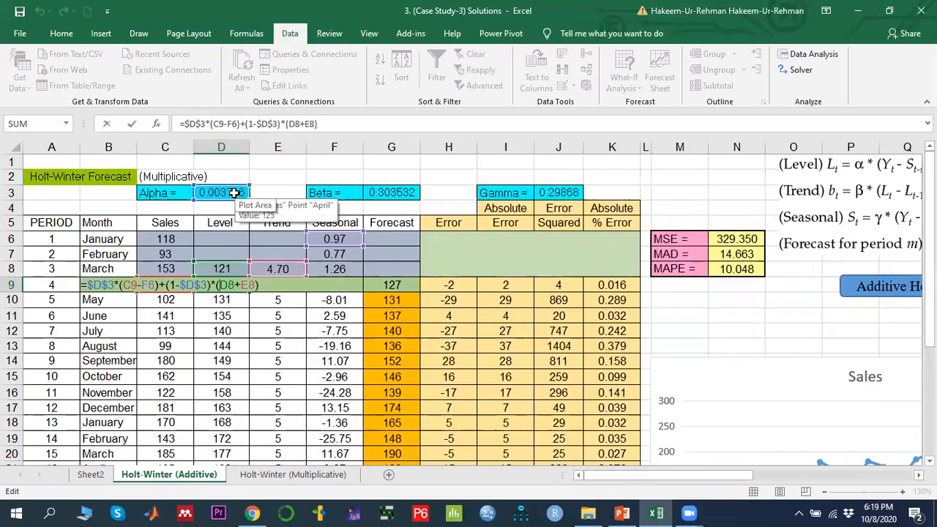
{"action": "mouse_move", "coordinate": [633, 474]}
{"action": "left_mouse_down"}
{"action": "mouse_move", "coordinate": [696, 475]}
{"action": "mouse_move", "coordinate": [638, 482]}
{"action": "left_mouse_up"}
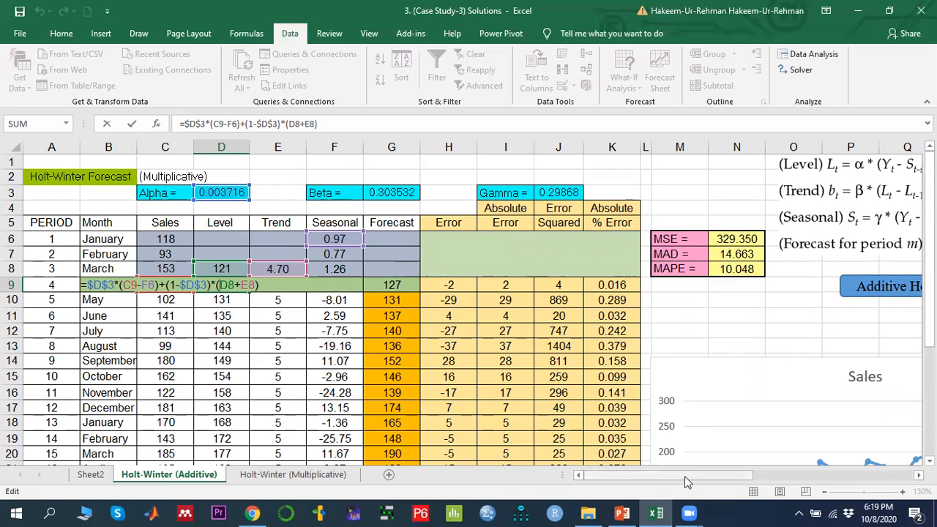
{"action": "left_click_drag", "start_coordinate": [684, 475], "coordinate": [754, 478]}
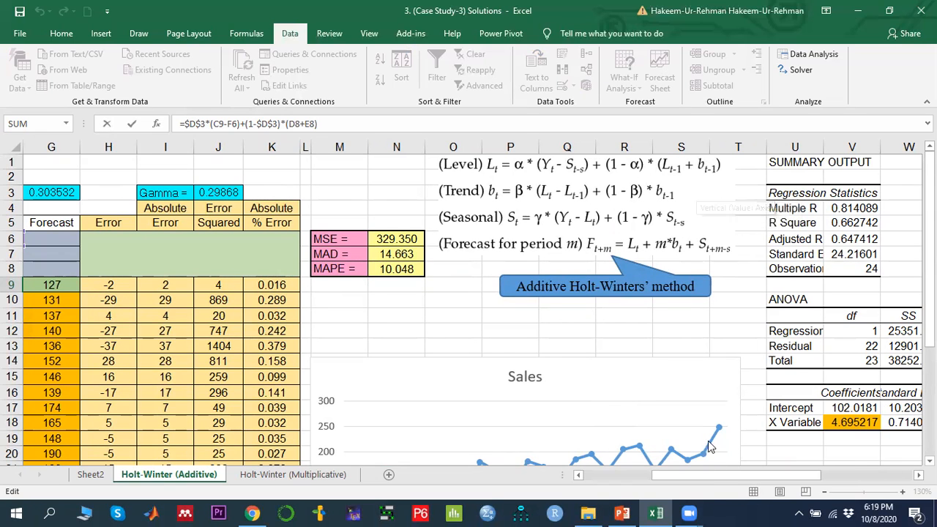
{"action": "left_click_drag", "start_coordinate": [678, 476], "coordinate": [605, 476]}
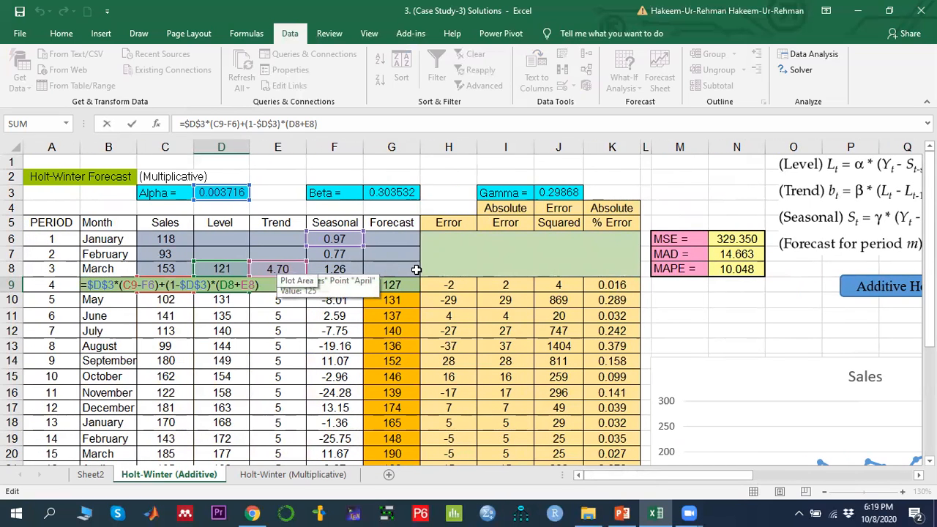
{"action": "key", "text": "Return"}
{"action": "key", "text": "Up"}
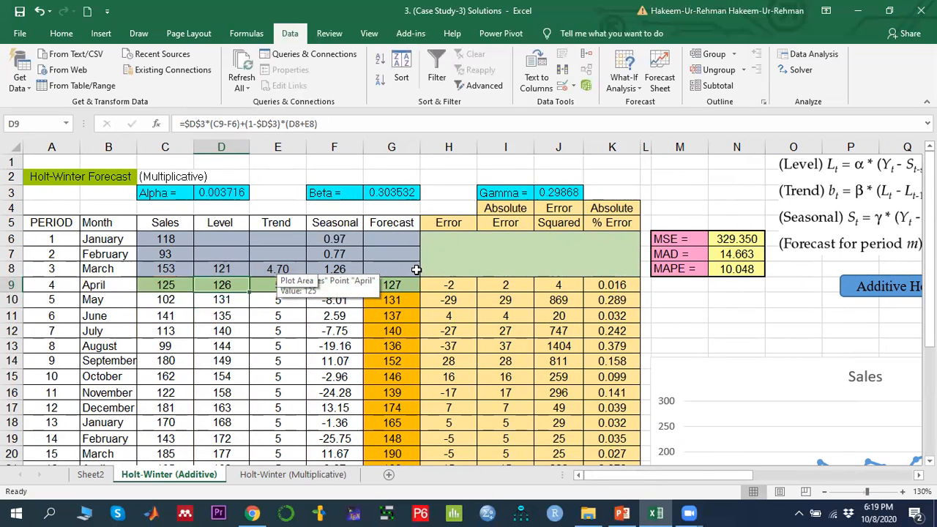
Step: Examine how the level formulas in D9 and D10 use the fixed Alpha reference $D$3, leaving the formulas as they are
{"action": "left_click", "coordinate": [236, 298]}
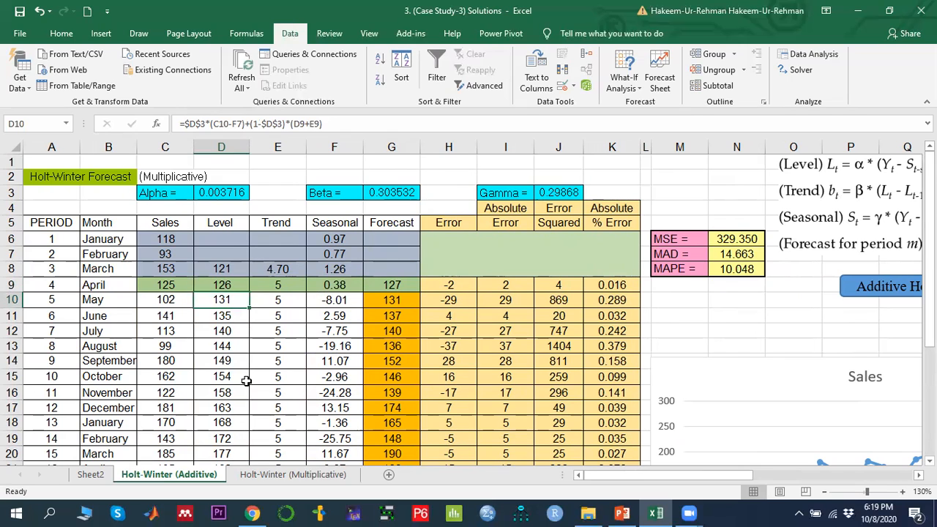
{"action": "left_click", "coordinate": [227, 194]}
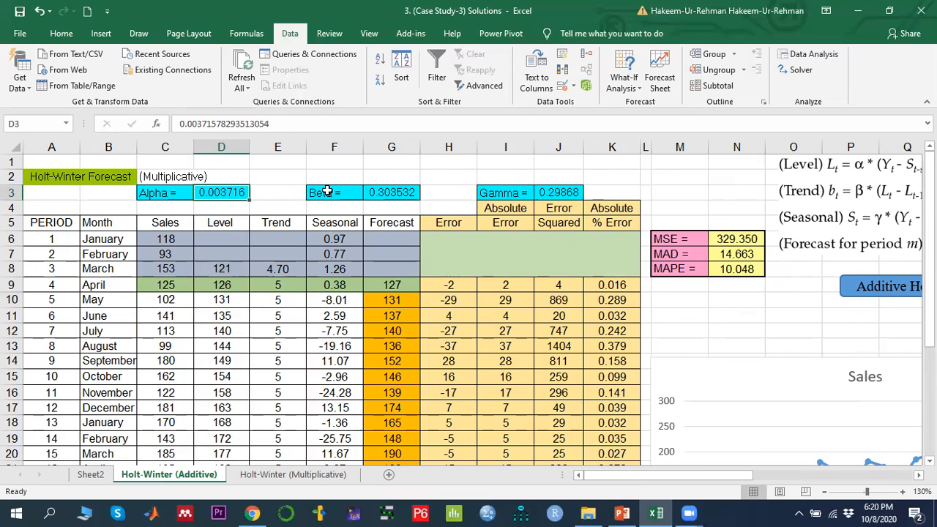
{"action": "left_click", "coordinate": [230, 285]}
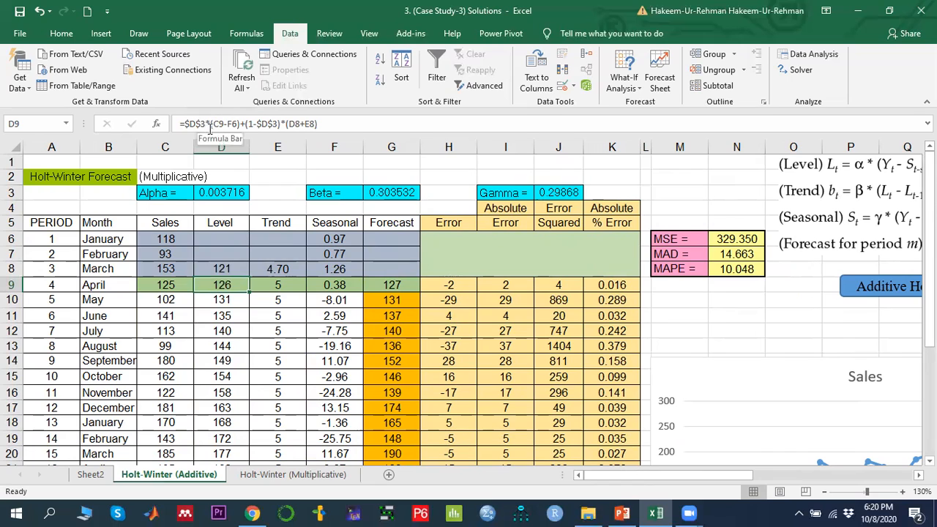
{"action": "left_click", "coordinate": [210, 126]}
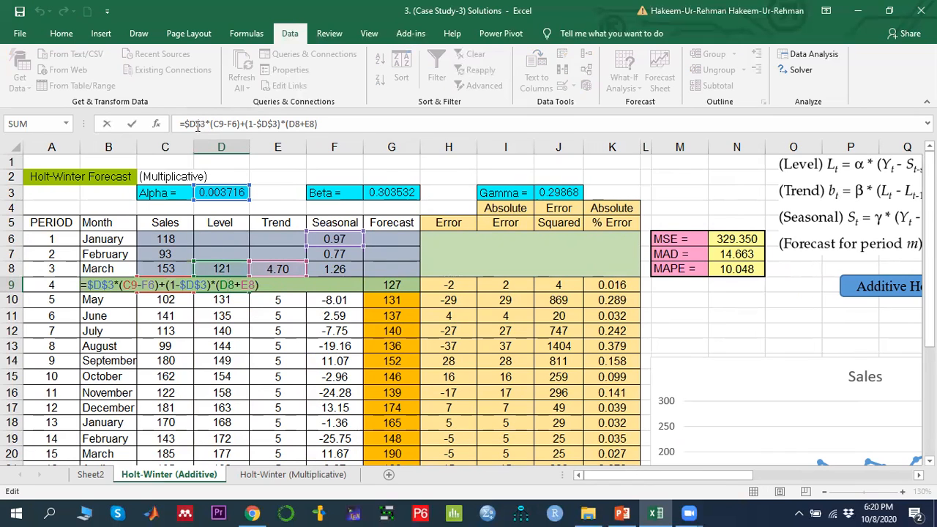
{"action": "left_click_drag", "start_coordinate": [185, 123], "coordinate": [203, 124]}
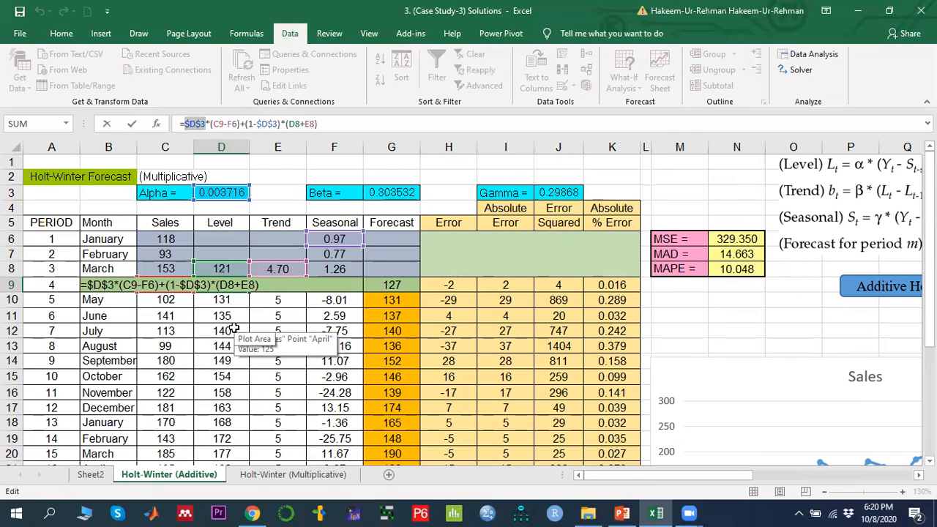
{"action": "key", "text": "Return"}
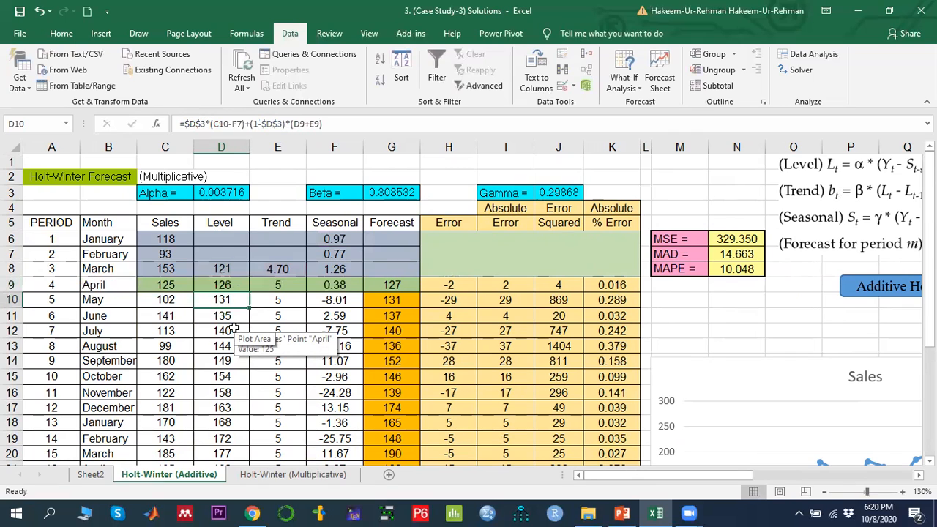
Step: Compare the level formulas of April in D9 and May in D10 and review the rest of the Level column
{"action": "left_click", "coordinate": [233, 285]}
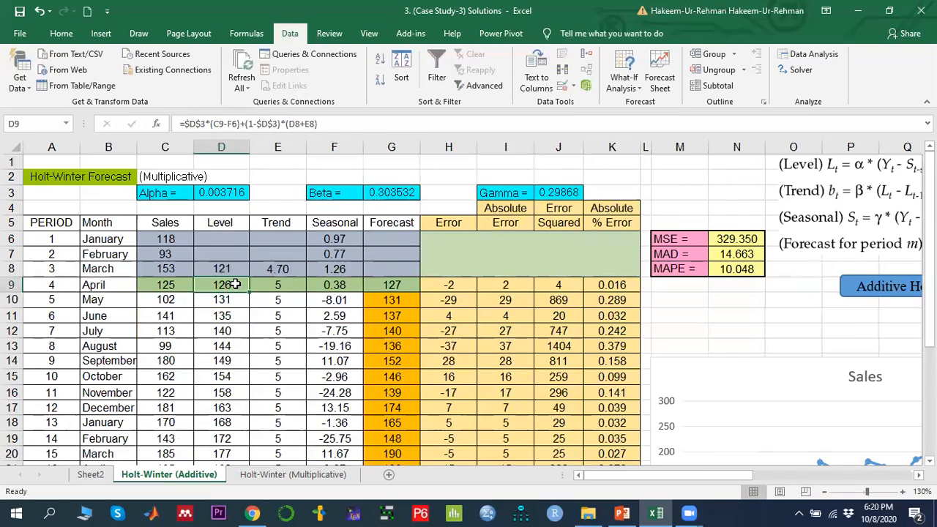
{"action": "left_click", "coordinate": [230, 303]}
{"action": "scroll", "coordinate": [230, 303], "scroll_direction": "down", "scroll_amount": 5}
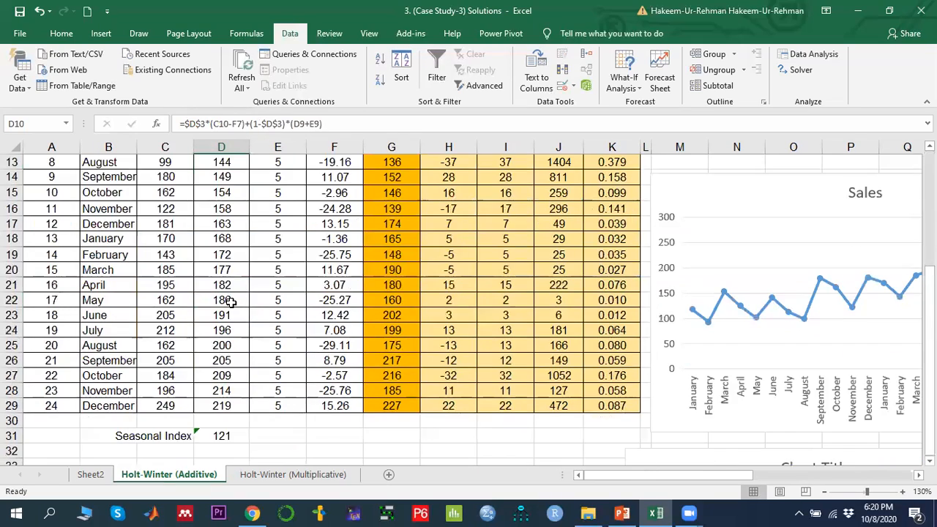
{"action": "scroll", "coordinate": [231, 303], "scroll_direction": "up", "scroll_amount": 5}
Step: Compare April's trend formula in E9, including its Beta and previous-trend terms, with the written Trend equation
{"action": "left_click", "coordinate": [283, 284]}
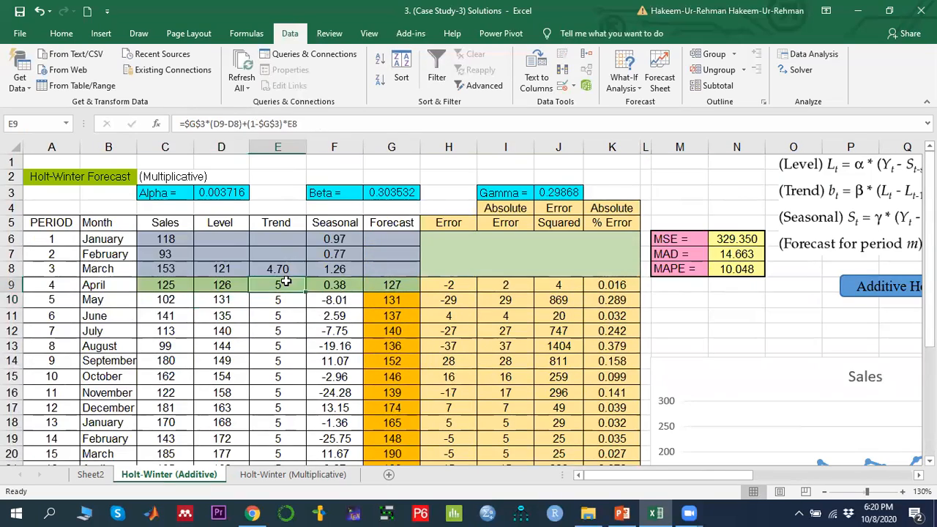
{"action": "left_click_drag", "start_coordinate": [602, 473], "coordinate": [648, 473]}
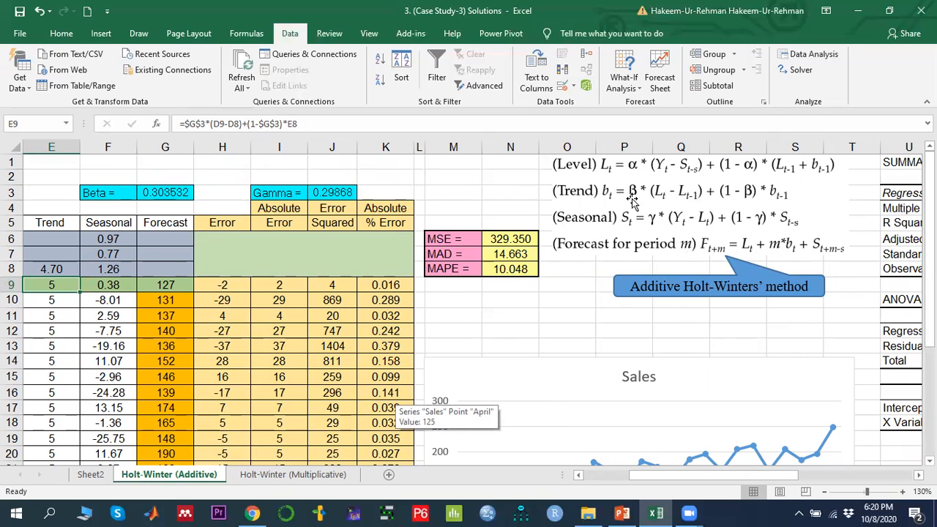
{"action": "left_click_drag", "start_coordinate": [671, 475], "coordinate": [615, 475]}
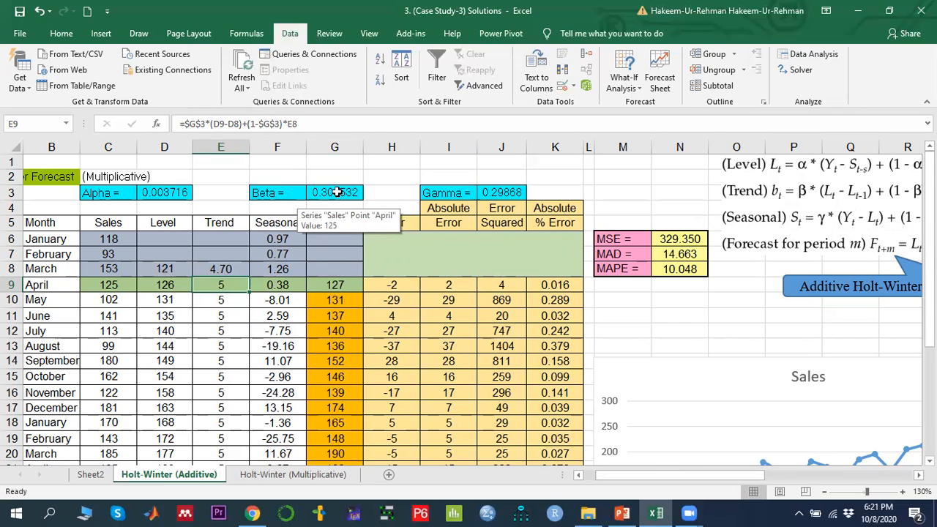
{"action": "left_click_drag", "start_coordinate": [732, 475], "coordinate": [765, 475]}
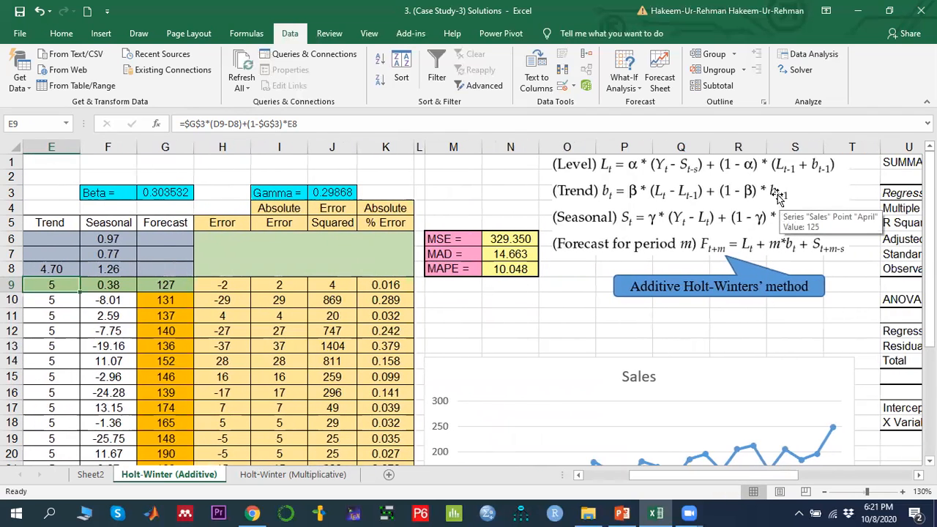
{"action": "left_click_drag", "start_coordinate": [720, 474], "coordinate": [653, 474]}
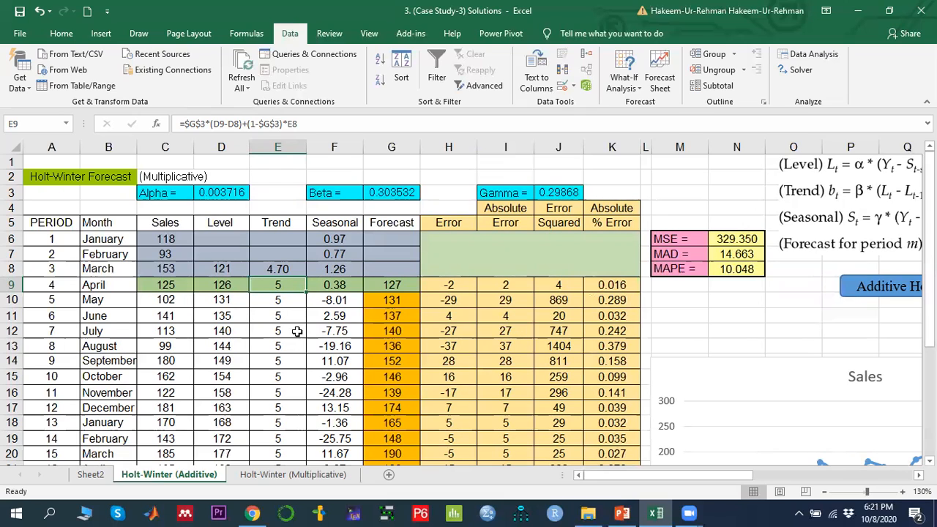
Step: Inspect the trend formulas for May through August and November in column E and review the remaining months
{"action": "left_click", "coordinate": [292, 299]}
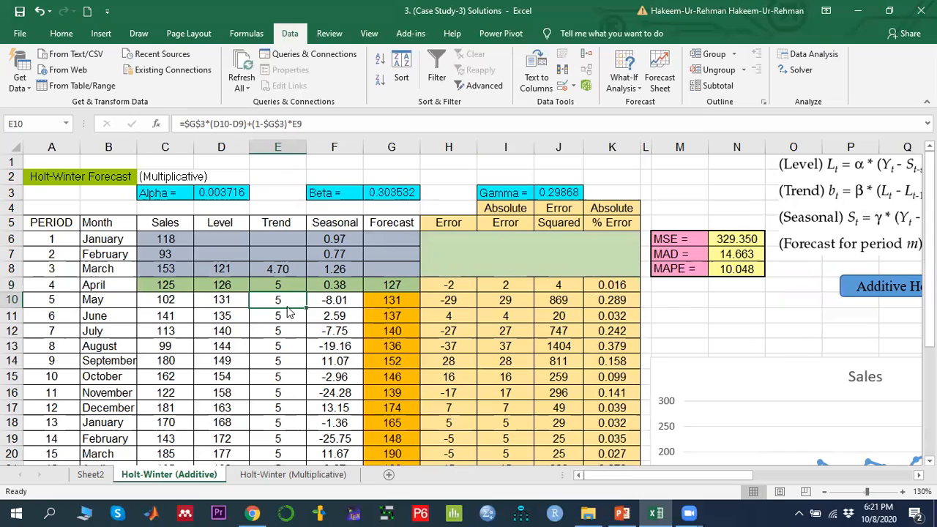
{"action": "left_click", "coordinate": [280, 317]}
{"action": "left_click", "coordinate": [281, 331]}
{"action": "left_click", "coordinate": [280, 345]}
{"action": "left_click", "coordinate": [285, 392]}
{"action": "scroll", "coordinate": [285, 386], "scroll_direction": "down", "scroll_amount": 2}
{"action": "scroll", "coordinate": [285, 387], "scroll_direction": "down", "scroll_amount": 4}
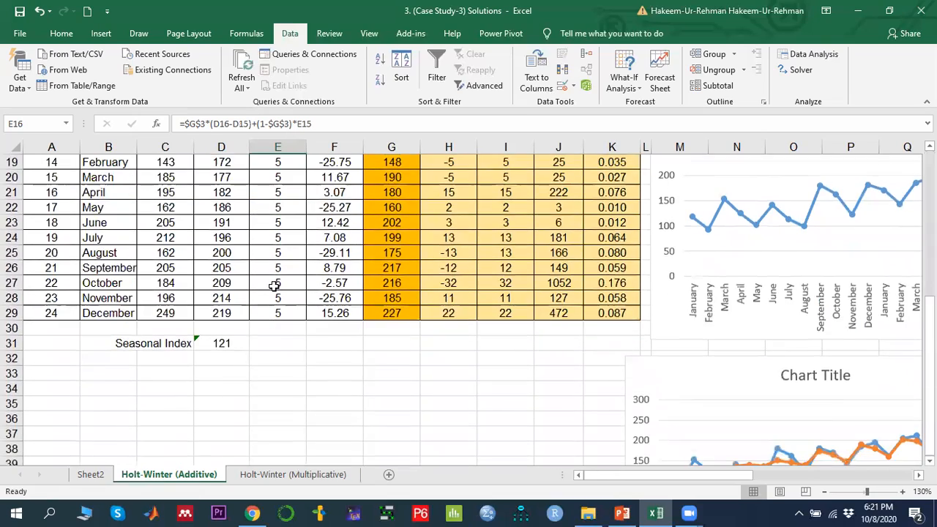
{"action": "scroll", "coordinate": [275, 286], "scroll_direction": "up", "scroll_amount": 5}
{"action": "scroll", "coordinate": [275, 286], "scroll_direction": "up", "scroll_amount": 1}
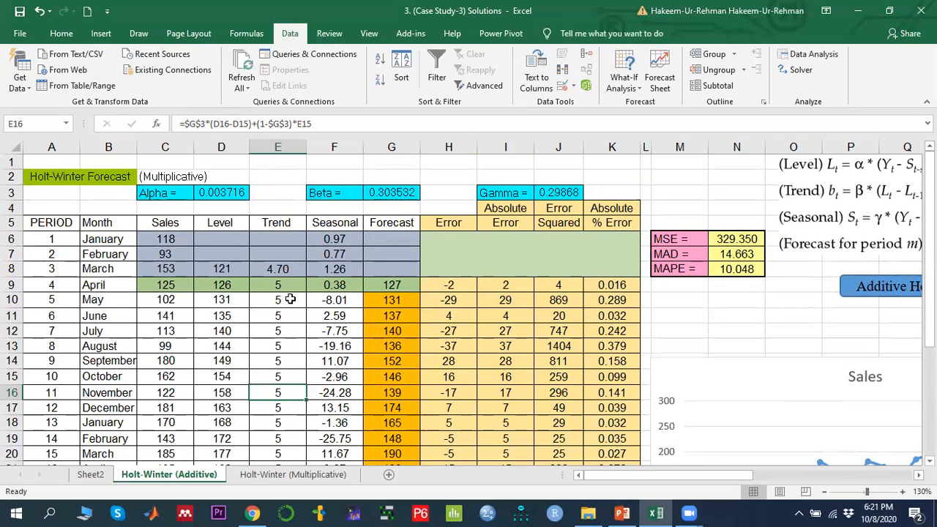
Step: Relate the Gamma, sales and level terms of April's seasonal formula in F9 to the written Seasonal equation
{"action": "left_click", "coordinate": [339, 286]}
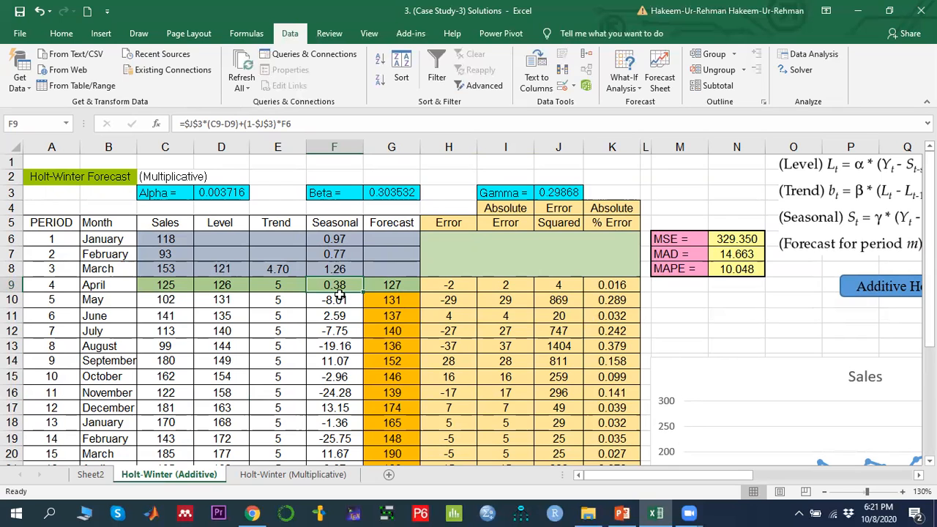
{"action": "left_click_drag", "start_coordinate": [674, 476], "coordinate": [723, 476]}
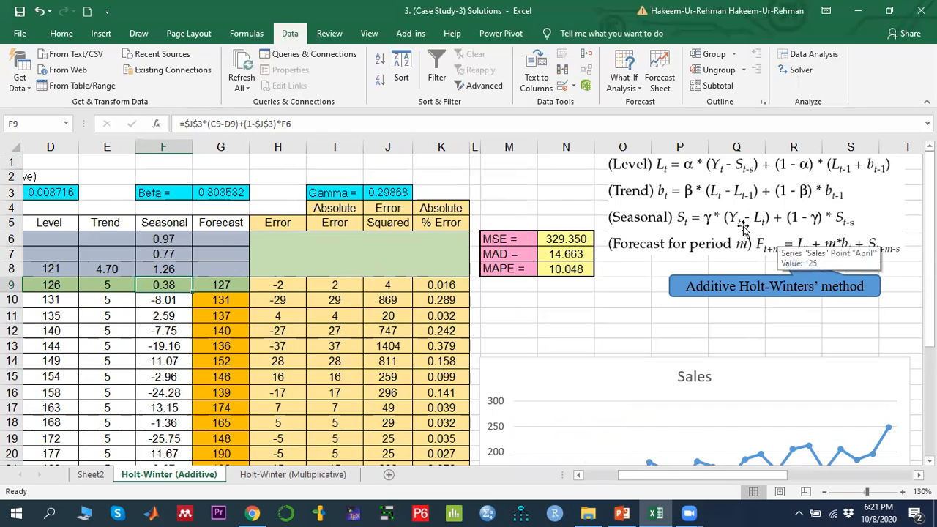
{"action": "left_click_drag", "start_coordinate": [696, 476], "coordinate": [620, 476]}
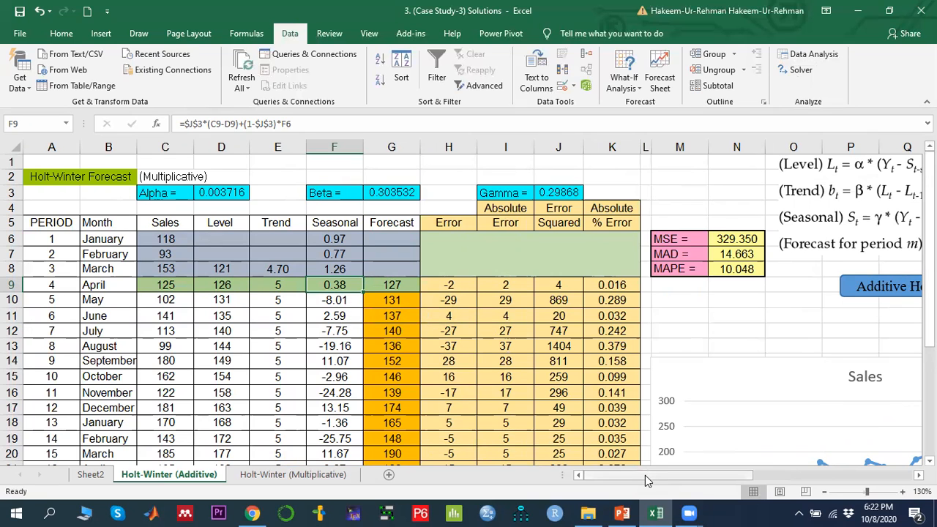
{"action": "left_click_drag", "start_coordinate": [645, 475], "coordinate": [685, 474]}
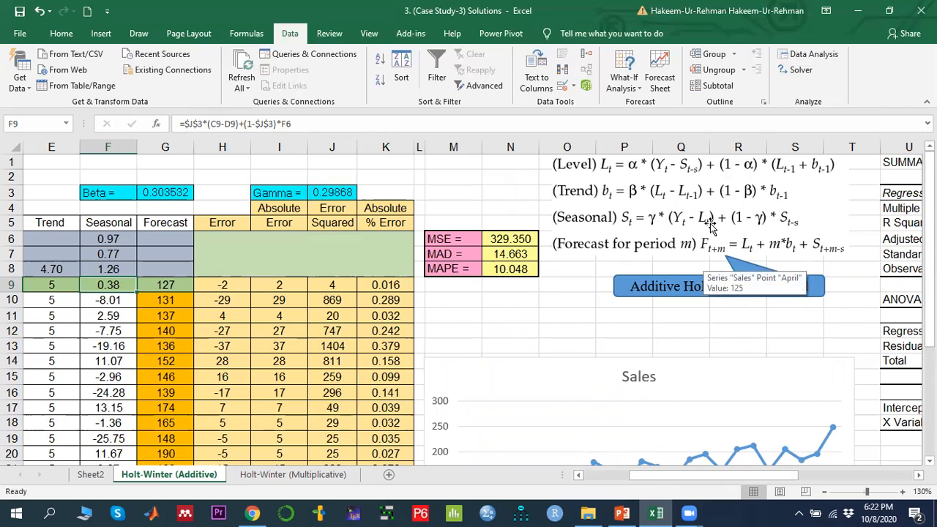
{"action": "left_click_drag", "start_coordinate": [748, 475], "coordinate": [701, 475]}
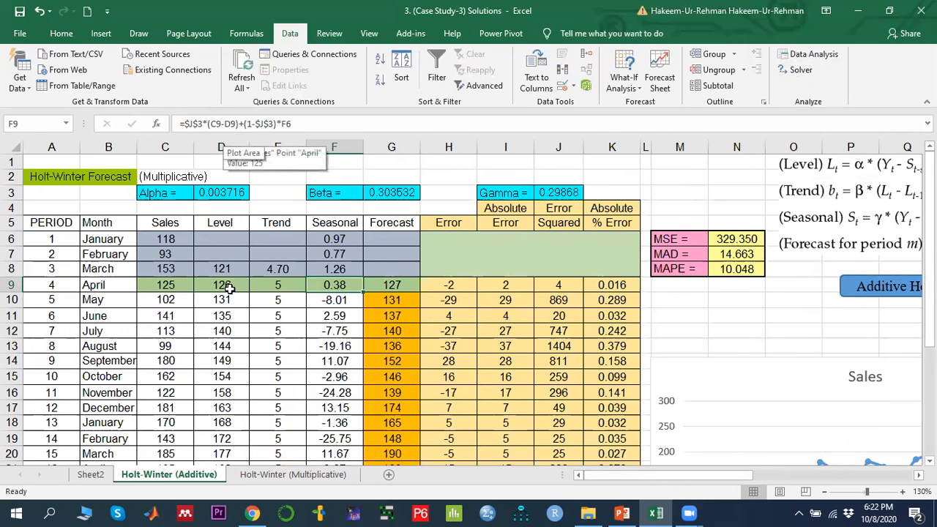
Step: Match the previous-season term of the Seasonal equation to January's value in F6, as used by April's formula in F9
{"action": "left_click_drag", "start_coordinate": [721, 475], "coordinate": [765, 475]}
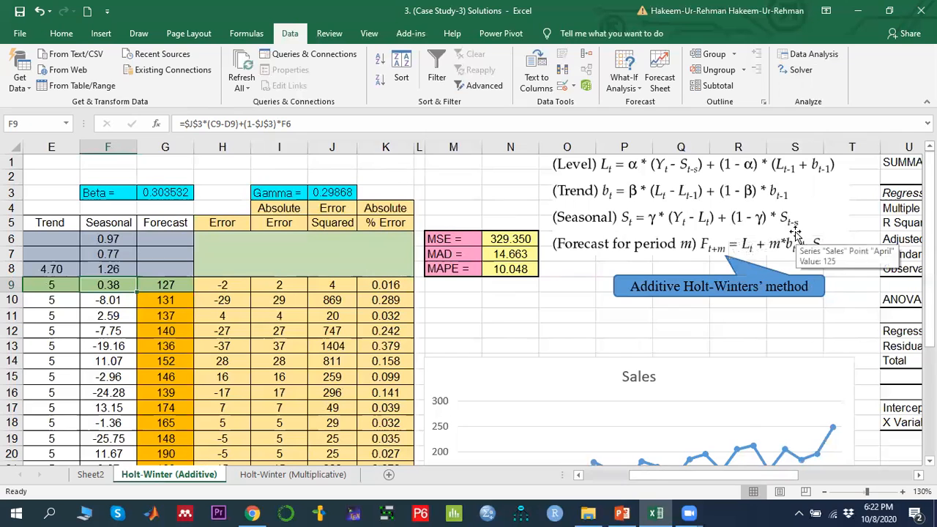
{"action": "left_click_drag", "start_coordinate": [744, 474], "coordinate": [710, 473]}
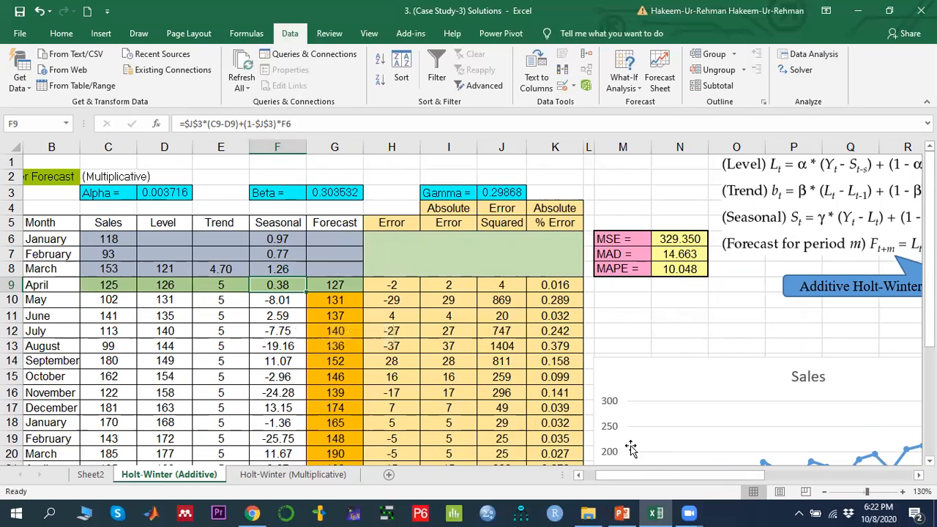
{"action": "left_click_drag", "start_coordinate": [666, 478], "coordinate": [723, 477]}
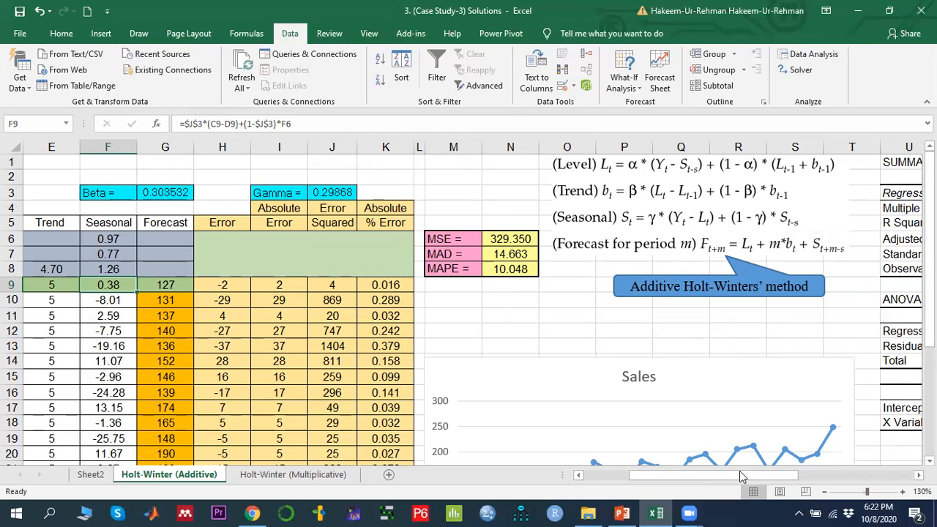
{"action": "left_click_drag", "start_coordinate": [707, 478], "coordinate": [664, 480]}
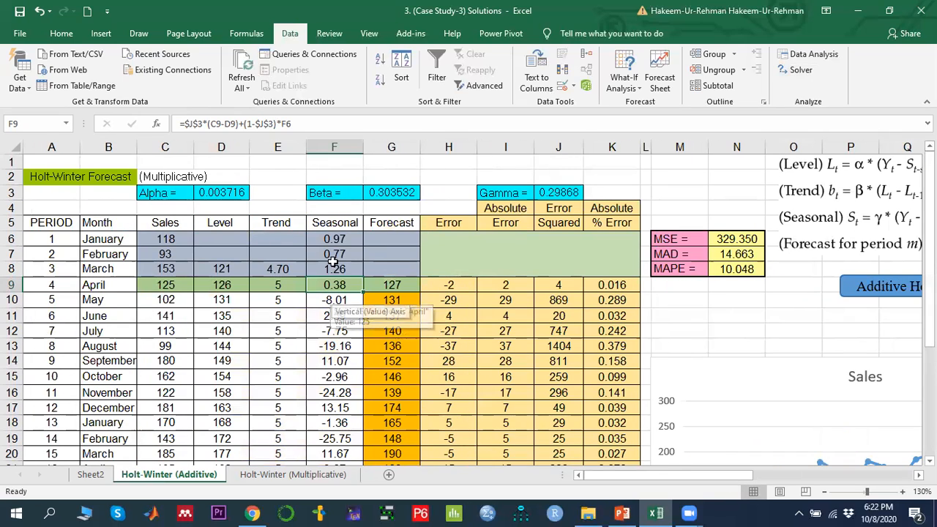
{"action": "left_click", "coordinate": [339, 239]}
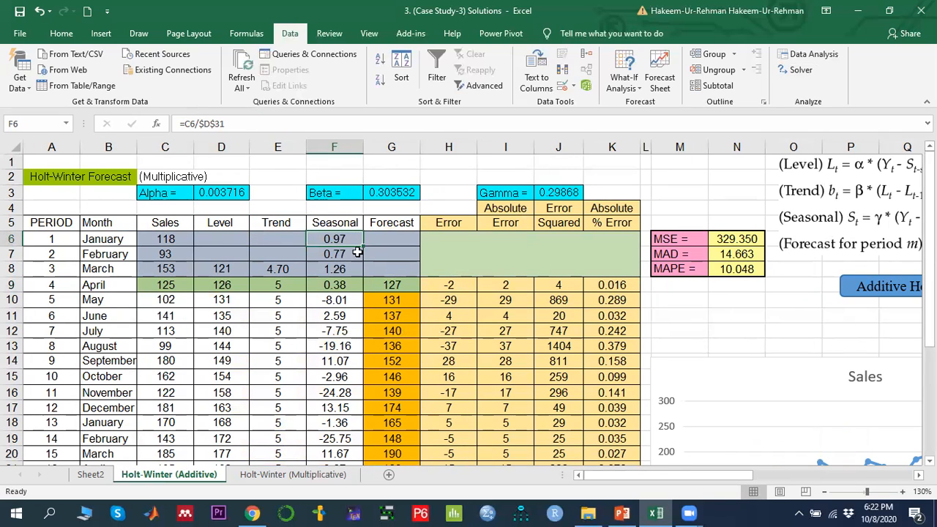
{"action": "left_click", "coordinate": [344, 286]}
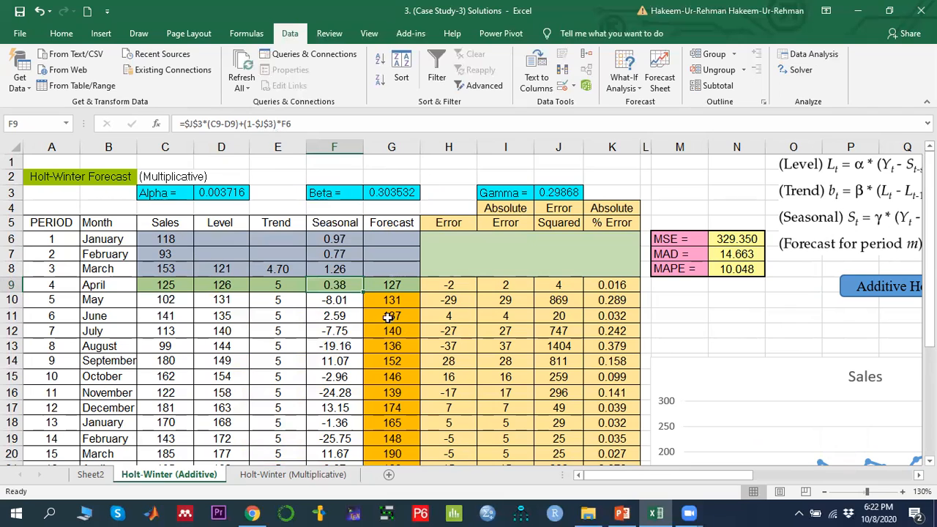
Step: Review April's level, trend and seasonal formulas in D9, E9 and F9 and May's seasonal formula in F10
{"action": "left_click", "coordinate": [224, 286]}
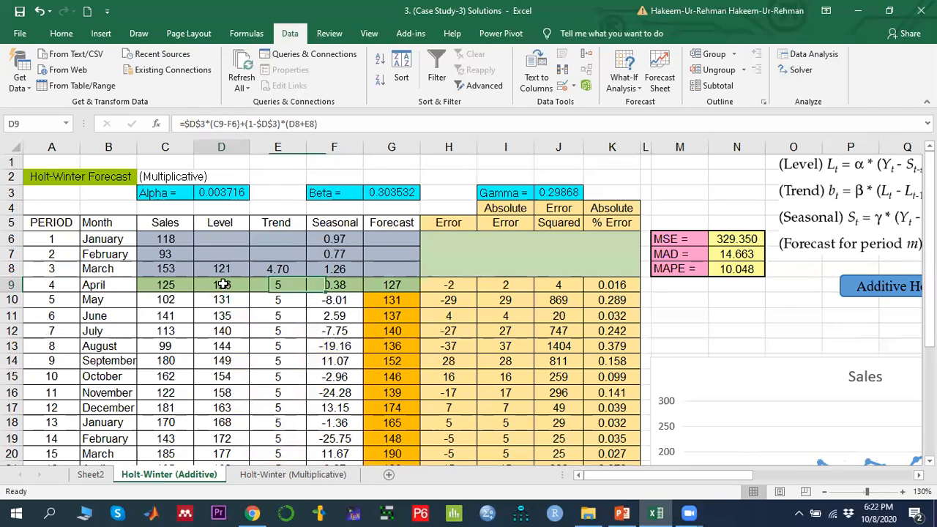
{"action": "left_click", "coordinate": [295, 285]}
{"action": "left_click", "coordinate": [334, 285]}
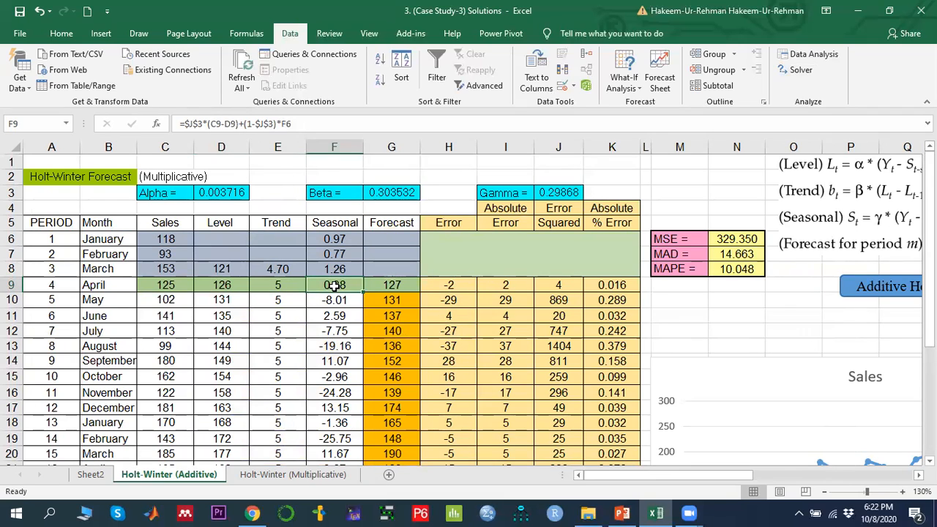
{"action": "left_click", "coordinate": [334, 297]}
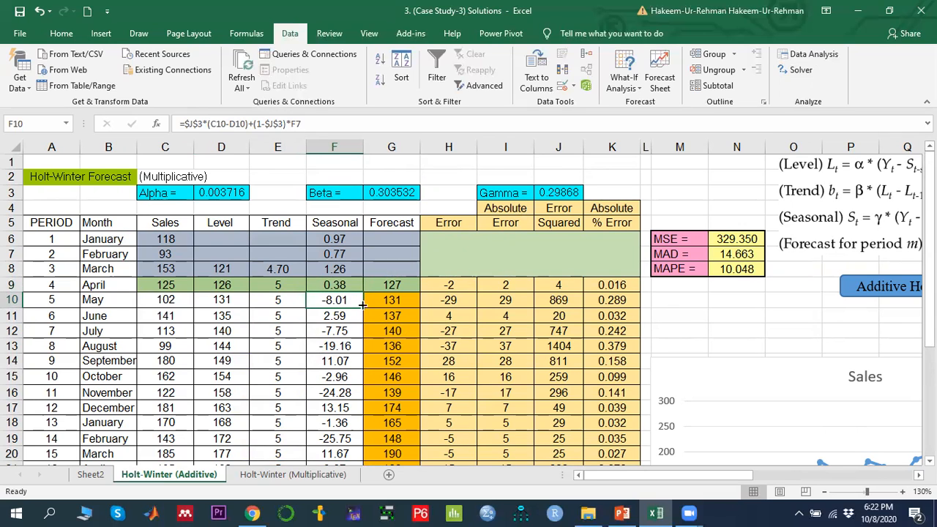
Step: Compare April's forecast formula in G9 with the written equation for the forecast of period m
{"action": "left_click", "coordinate": [408, 286]}
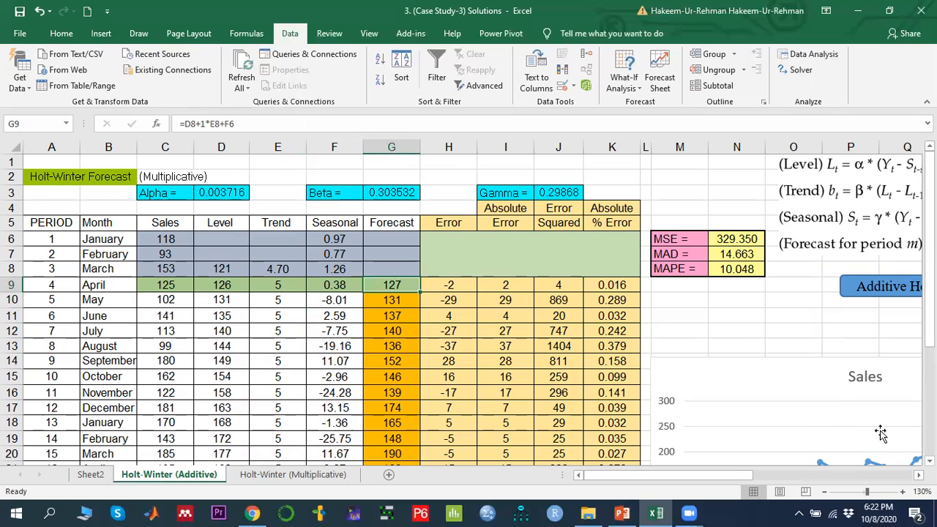
{"action": "left_click_drag", "start_coordinate": [701, 477], "coordinate": [748, 473]}
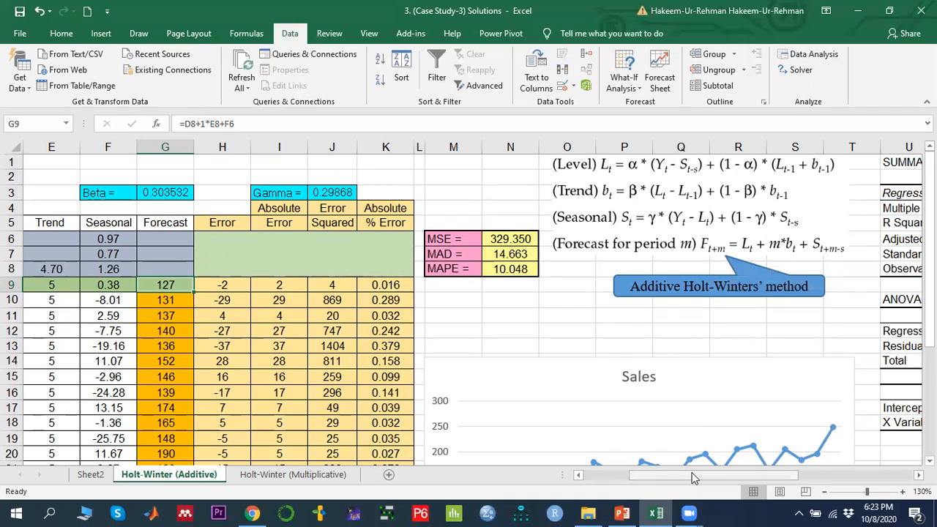
{"action": "left_click_drag", "start_coordinate": [693, 477], "coordinate": [696, 477]}
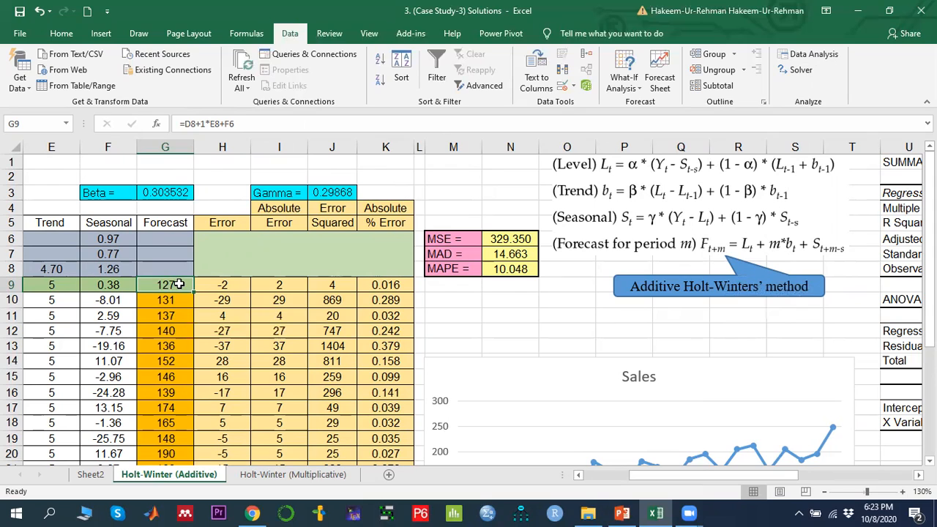
{"action": "left_click", "coordinate": [748, 250]}
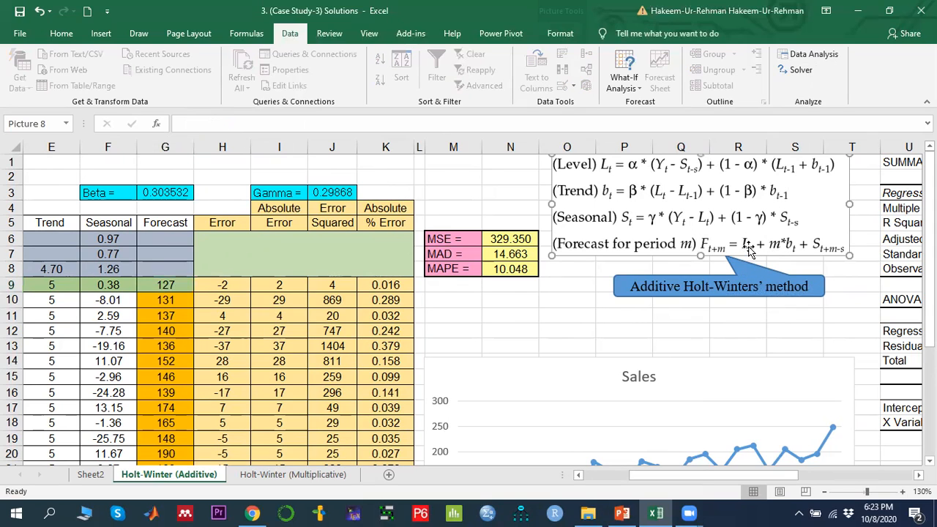
{"action": "left_click_drag", "start_coordinate": [710, 471], "coordinate": [699, 473]}
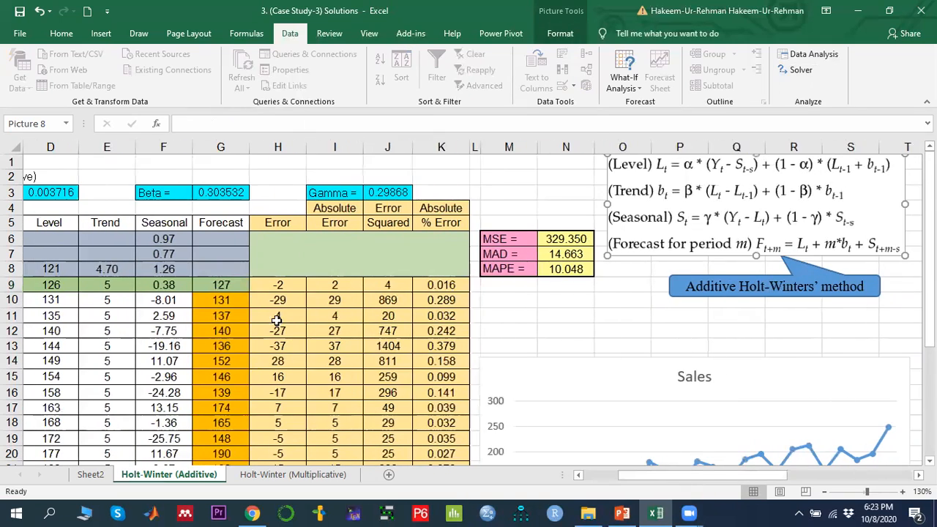
Step: Trace the level, trend and seasonal cells D8, E8 and F6 referenced by April's forecast formula in G9
{"action": "left_click", "coordinate": [230, 281]}
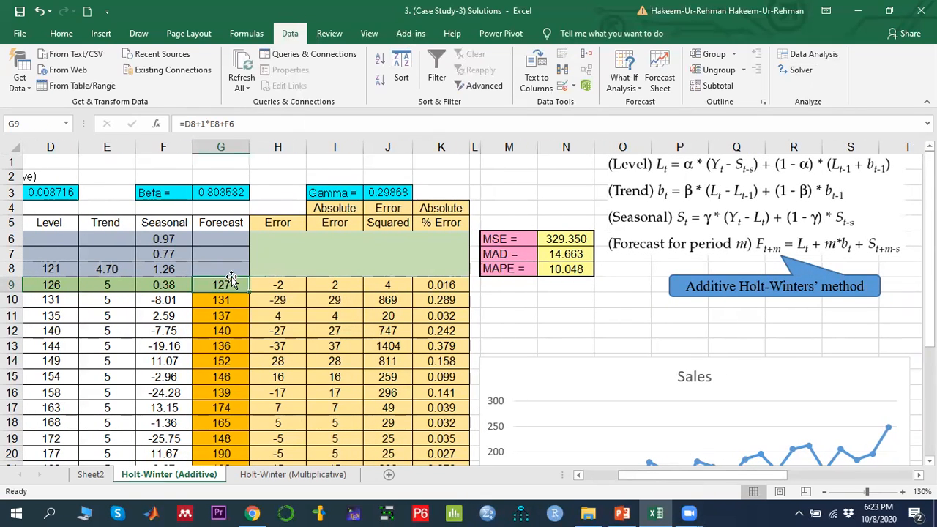
{"action": "double_click", "coordinate": [231, 278]}
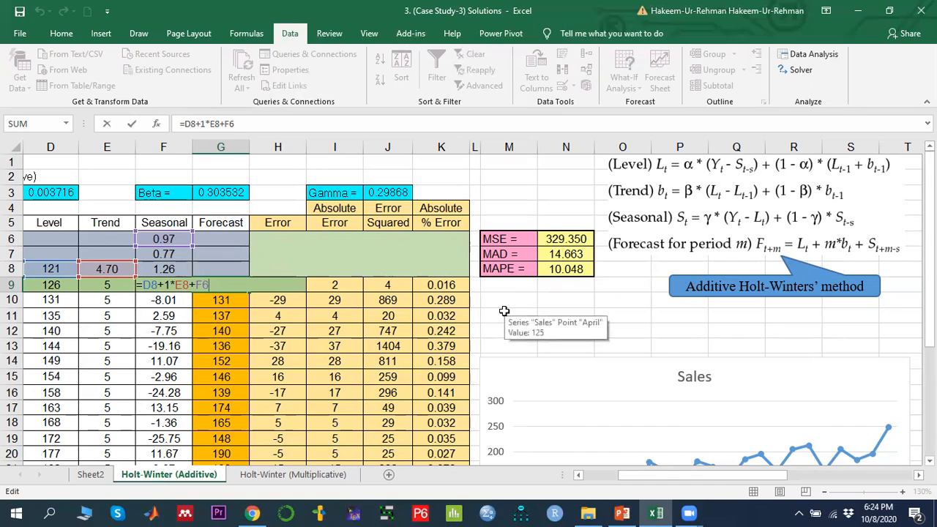
{"action": "key", "text": "Return"}
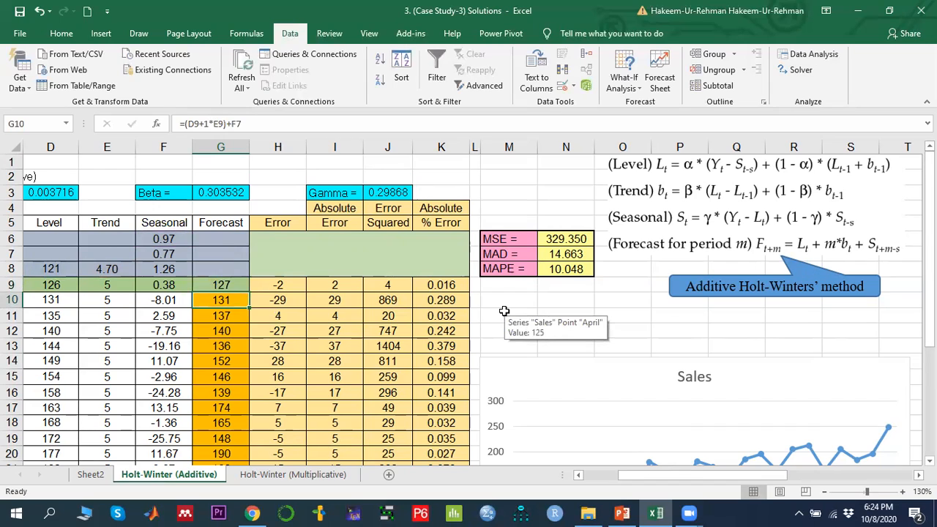
{"action": "key", "text": "Up"}
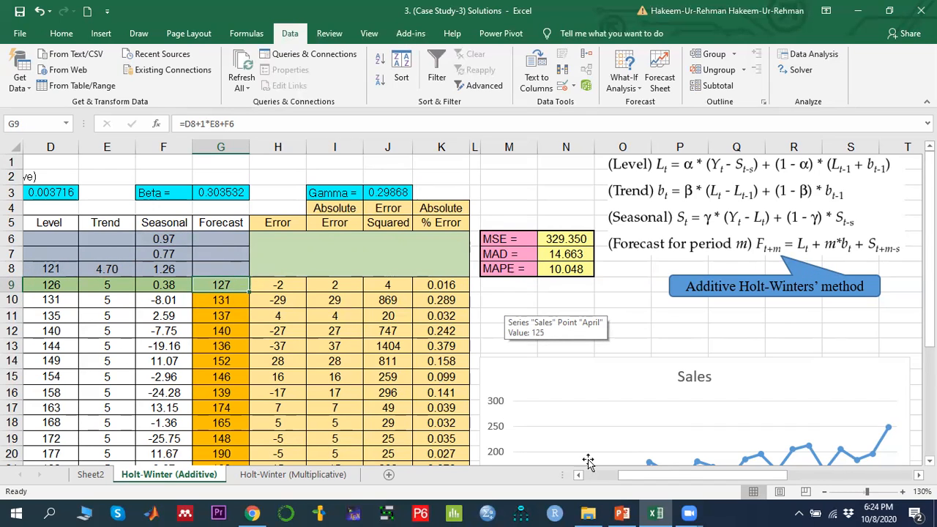
Step: Review May's forecast formula in G10 and the remaining forecasts in column G down to the last December
{"action": "left_click_drag", "start_coordinate": [632, 474], "coordinate": [598, 473]}
{"action": "left_click", "coordinate": [388, 300]}
{"action": "scroll", "coordinate": [405, 333], "scroll_direction": "down", "scroll_amount": 5}
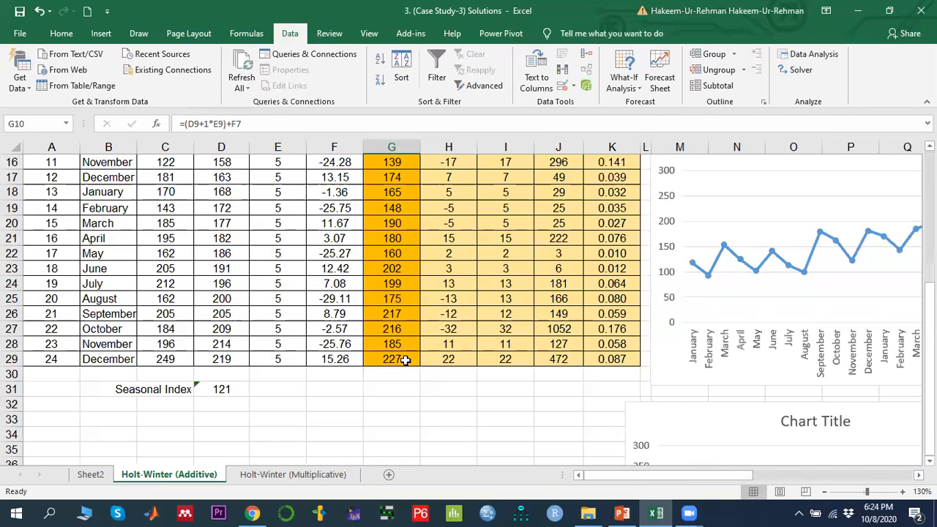
{"action": "scroll", "coordinate": [405, 360], "scroll_direction": "up", "scroll_amount": 4}
{"action": "scroll", "coordinate": [406, 360], "scroll_direction": "up", "scroll_amount": 1}
{"action": "left_click_drag", "start_coordinate": [398, 285], "coordinate": [396, 434]}
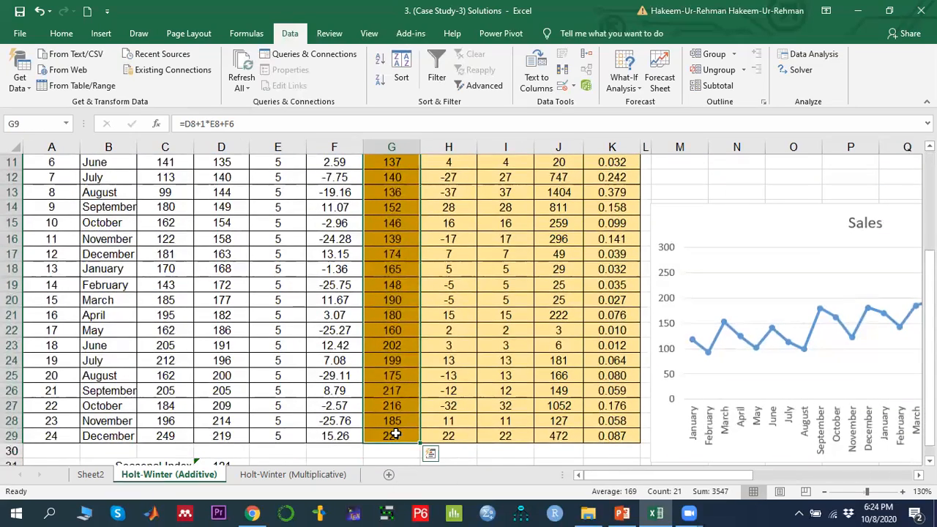
{"action": "scroll", "coordinate": [395, 434], "scroll_direction": "up", "scroll_amount": 4}
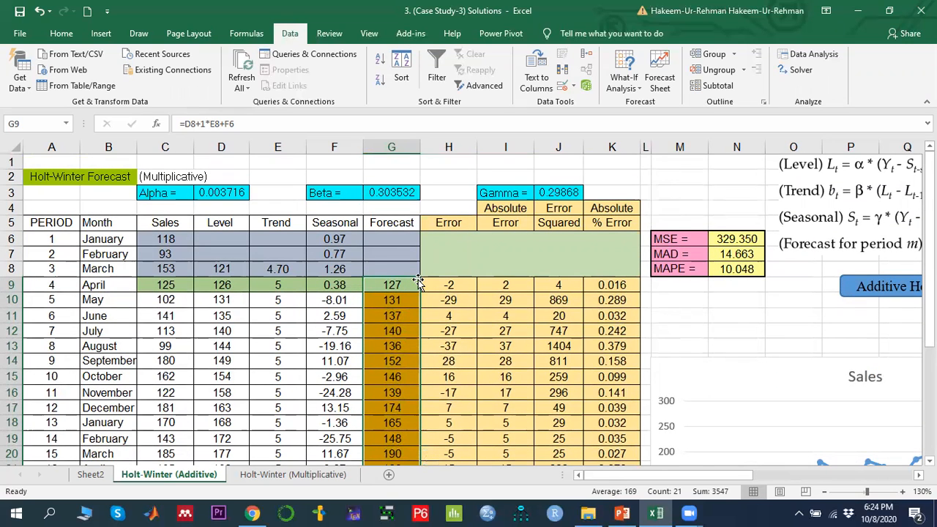
Step: Inspect April's error formula in H9, the MSE, MAD and MAPE labels, and the MSE formula in N6
{"action": "left_click", "coordinate": [448, 285]}
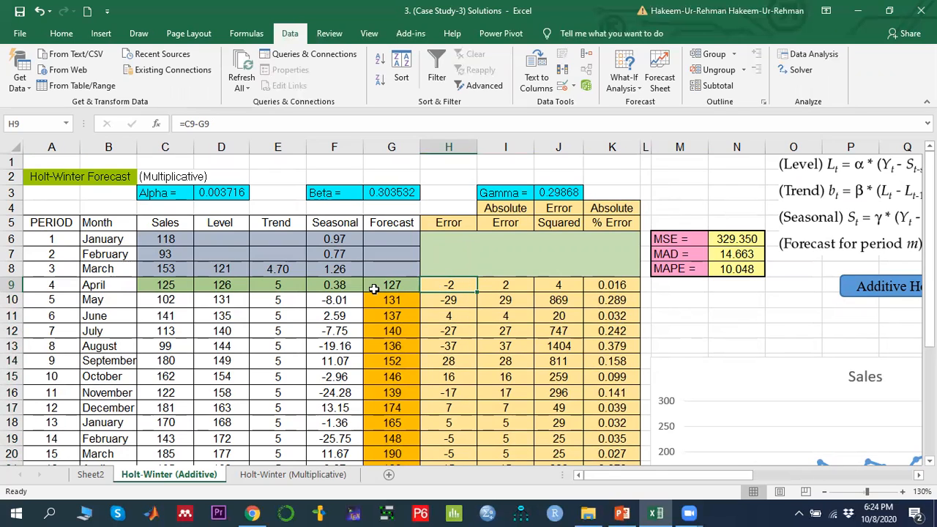
{"action": "left_click", "coordinate": [667, 241]}
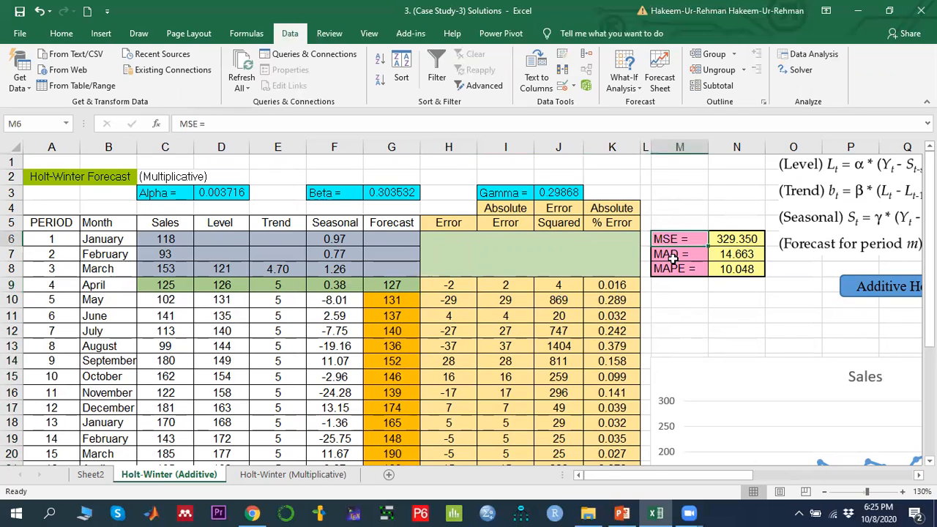
{"action": "left_click", "coordinate": [672, 256]}
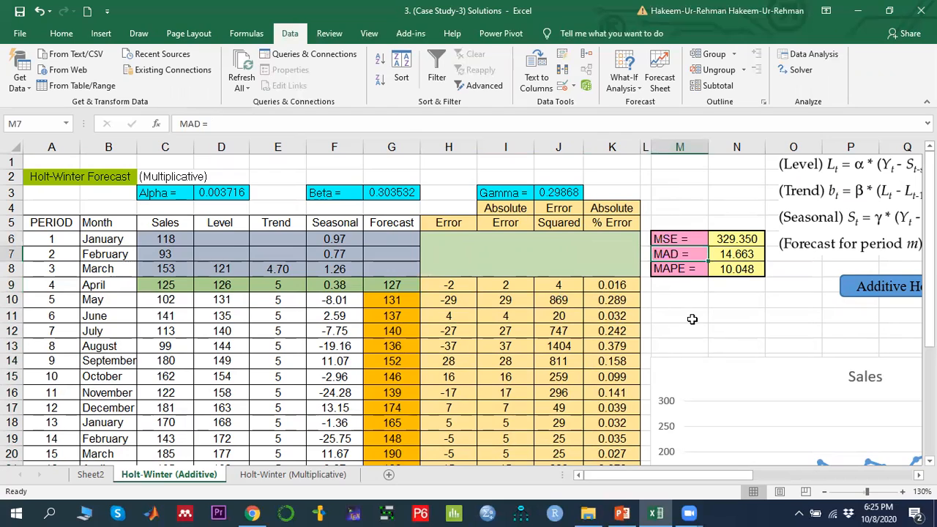
{"action": "left_click", "coordinate": [674, 269]}
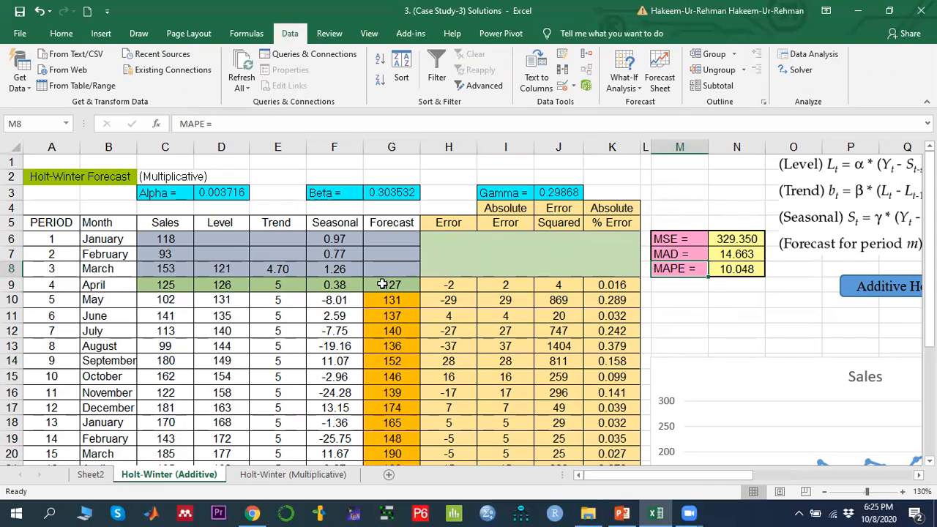
{"action": "left_click", "coordinate": [736, 239]}
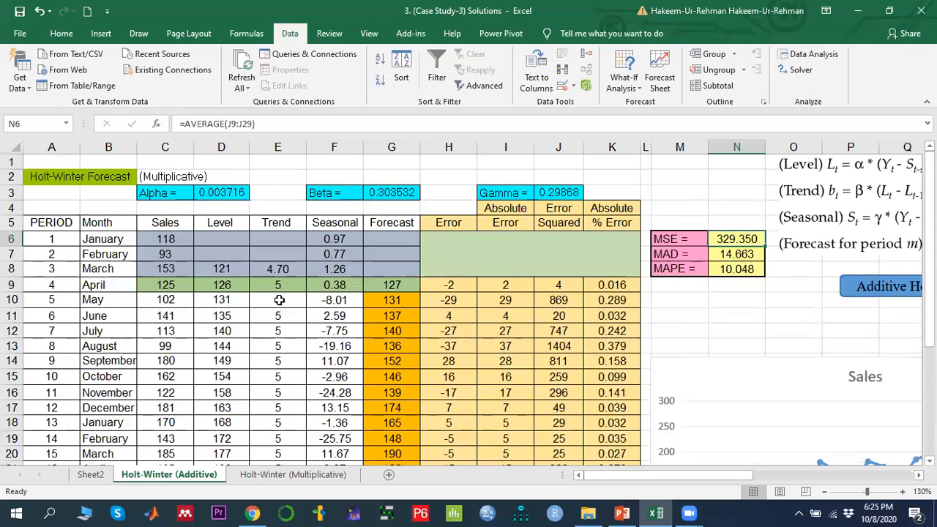
Step: Trace April's error in H9 to its sales value in C9 and forecast in G9
{"action": "left_click", "coordinate": [393, 286]}
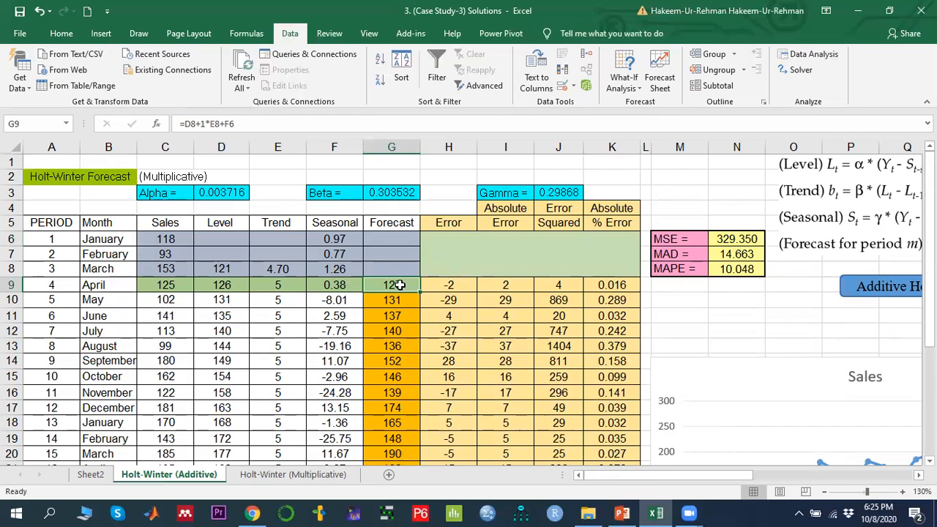
{"action": "left_click", "coordinate": [452, 284]}
{"action": "left_click", "coordinate": [168, 288]}
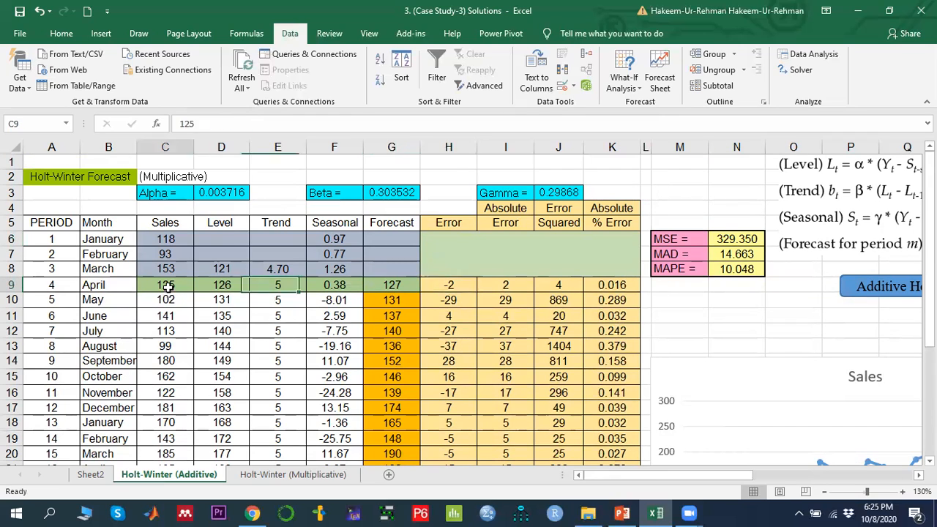
{"action": "left_click", "coordinate": [393, 285]}
{"action": "left_click", "coordinate": [460, 285]}
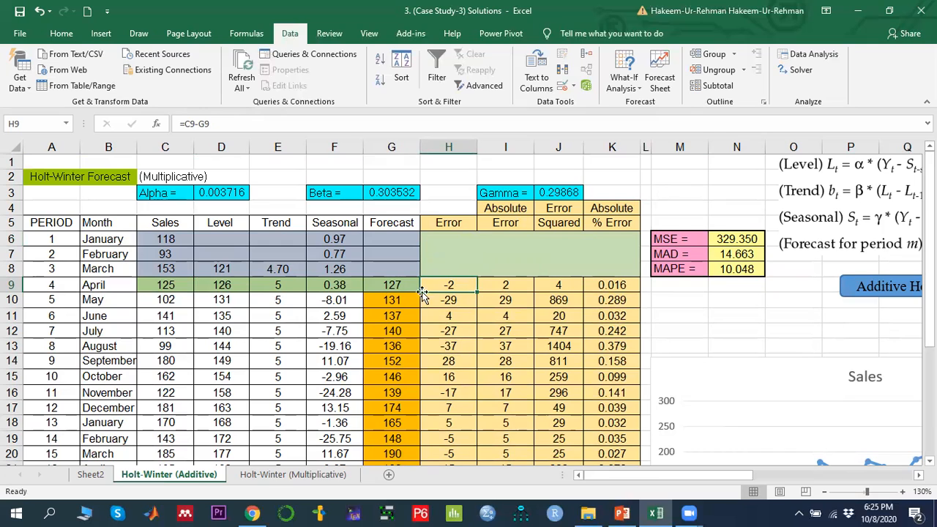
Step: Relate the Sales and Forecast columns to the Error column and review the errors for all months
{"action": "left_click", "coordinate": [166, 147]}
{"action": "left_click", "coordinate": [392, 146]}
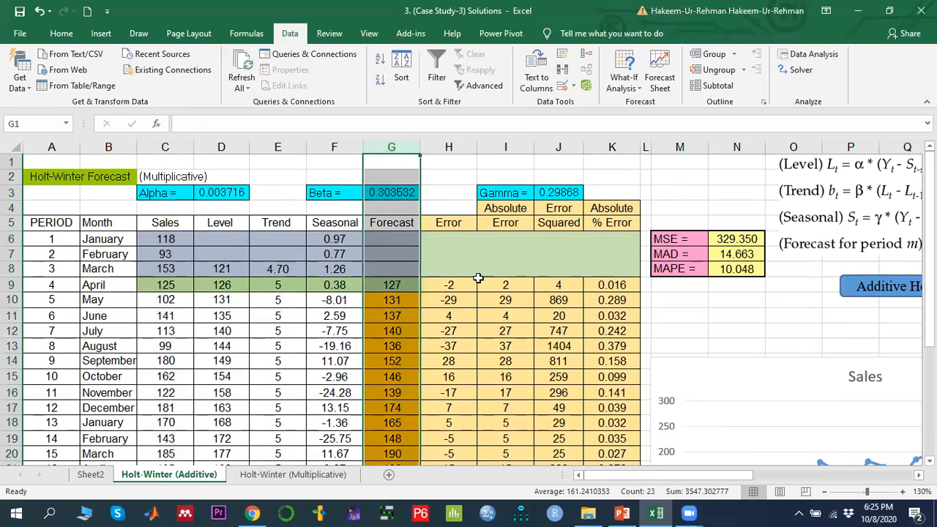
{"action": "left_click", "coordinate": [450, 284]}
{"action": "scroll", "coordinate": [451, 280], "scroll_direction": "down", "scroll_amount": 2}
{"action": "scroll", "coordinate": [451, 281], "scroll_direction": "down", "scroll_amount": 2}
{"action": "scroll", "coordinate": [456, 380], "scroll_direction": "up", "scroll_amount": 4}
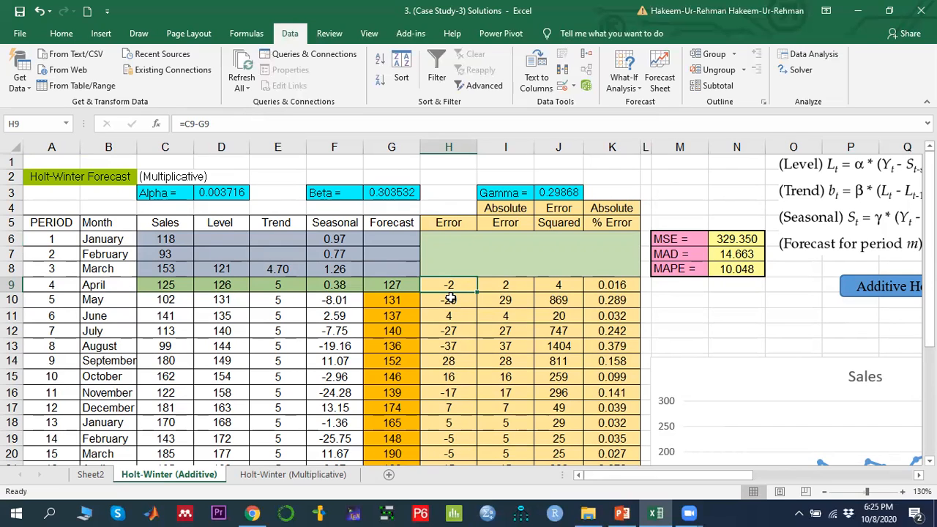
Step: Inspect the ABS formula for April's absolute error in I9 and review the Absolute Error column
{"action": "left_click", "coordinate": [508, 284]}
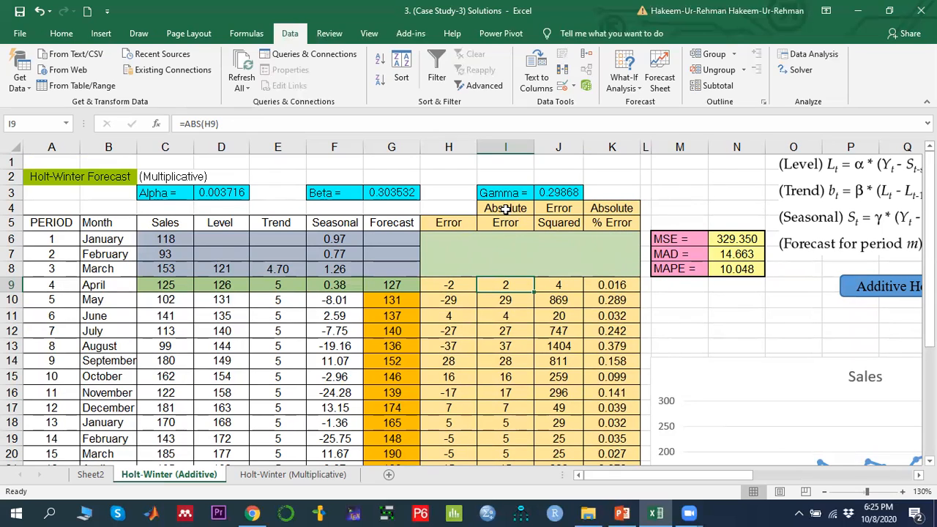
{"action": "double_click", "coordinate": [508, 286]}
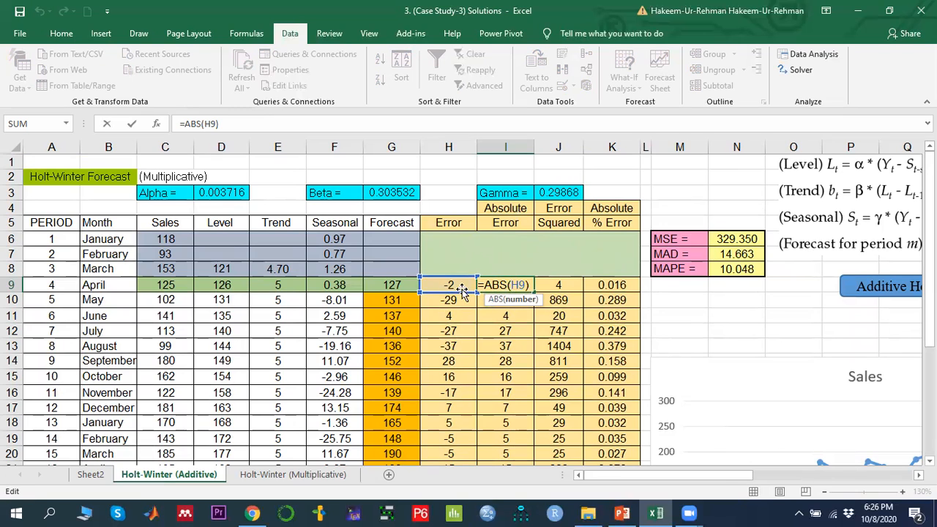
{"action": "key", "text": "Return"}
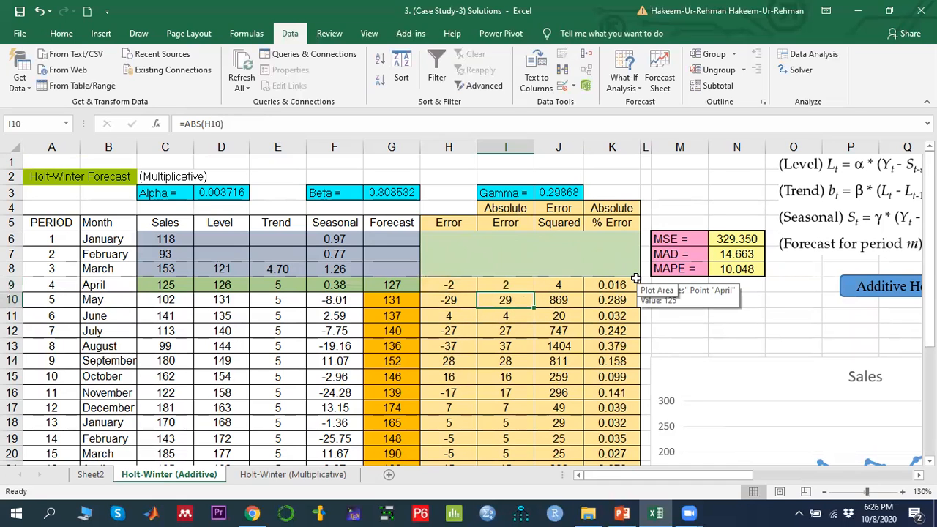
{"action": "scroll", "coordinate": [517, 300], "scroll_direction": "down", "scroll_amount": 4}
{"action": "scroll", "coordinate": [518, 300], "scroll_direction": "up", "scroll_amount": 4}
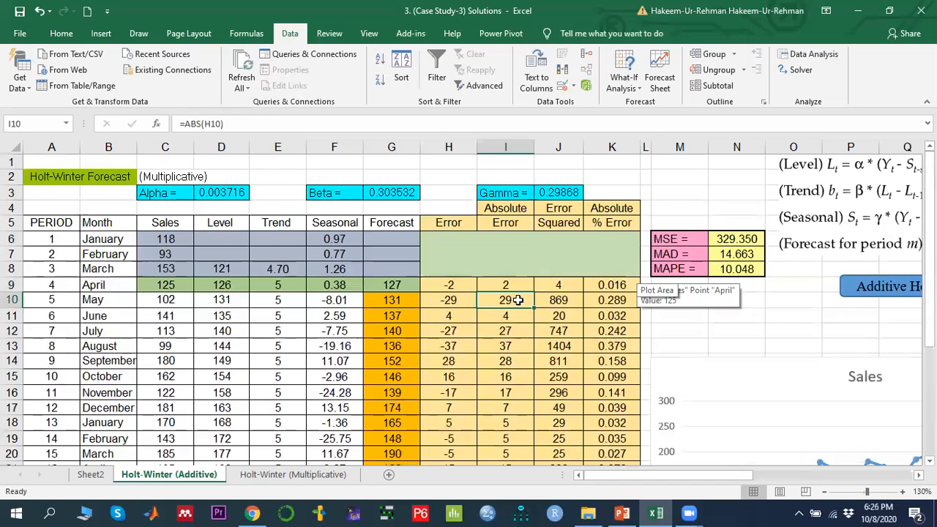
Step: Inspect April's squared-error formula in J9 and review the Error Squared column
{"action": "left_click", "coordinate": [565, 286]}
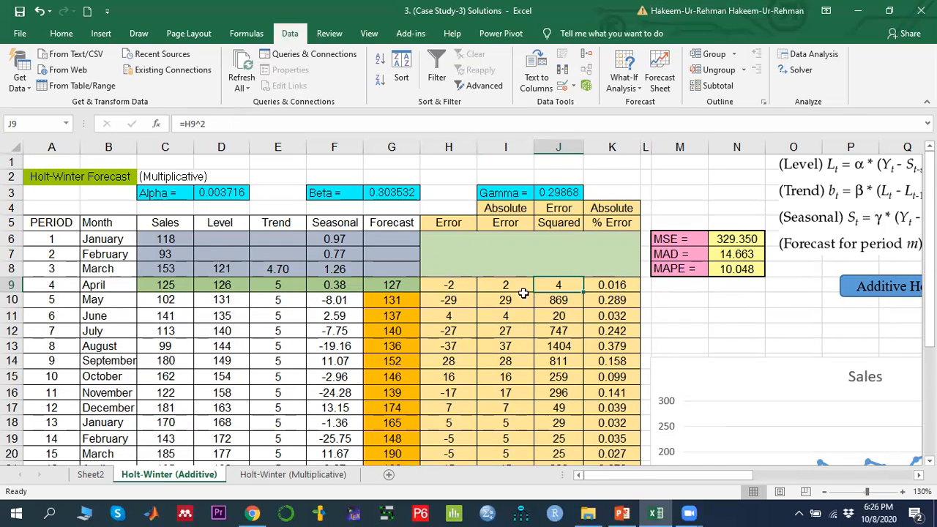
{"action": "left_click_drag", "start_coordinate": [561, 283], "coordinate": [554, 439]}
{"action": "scroll", "coordinate": [555, 379], "scroll_direction": "down", "scroll_amount": 4}
{"action": "scroll", "coordinate": [554, 380], "scroll_direction": "up", "scroll_amount": 5}
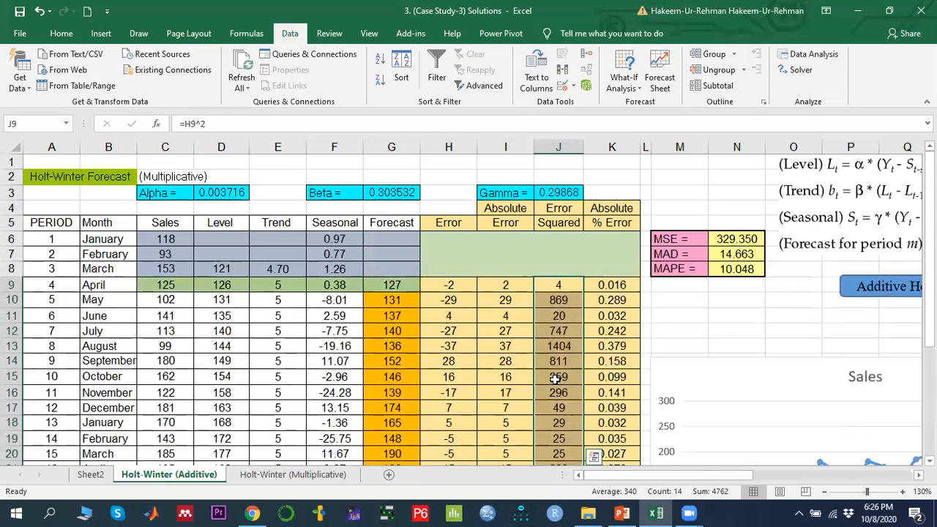
Step: Inspect April's absolute percentage error formula in K9, relate it to the absolute error in I9, and review column K
{"action": "left_click", "coordinate": [610, 287]}
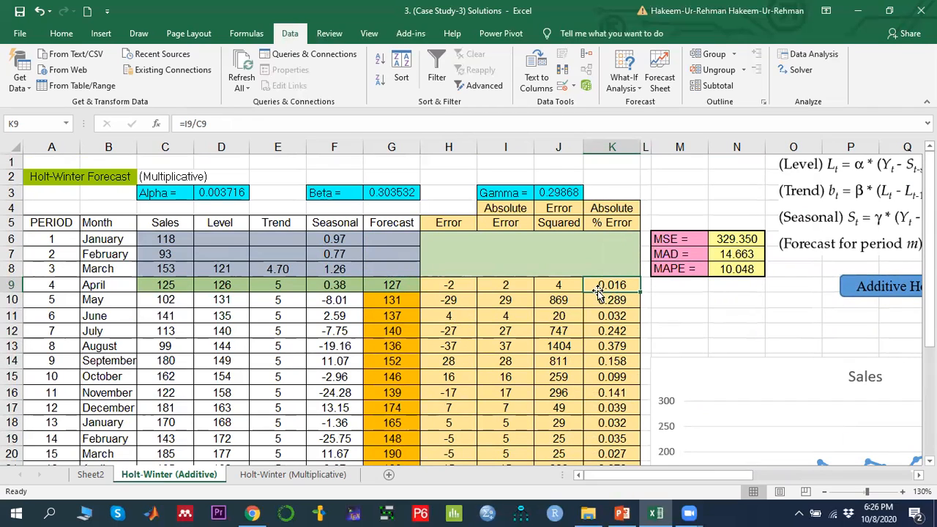
{"action": "left_click", "coordinate": [499, 287]}
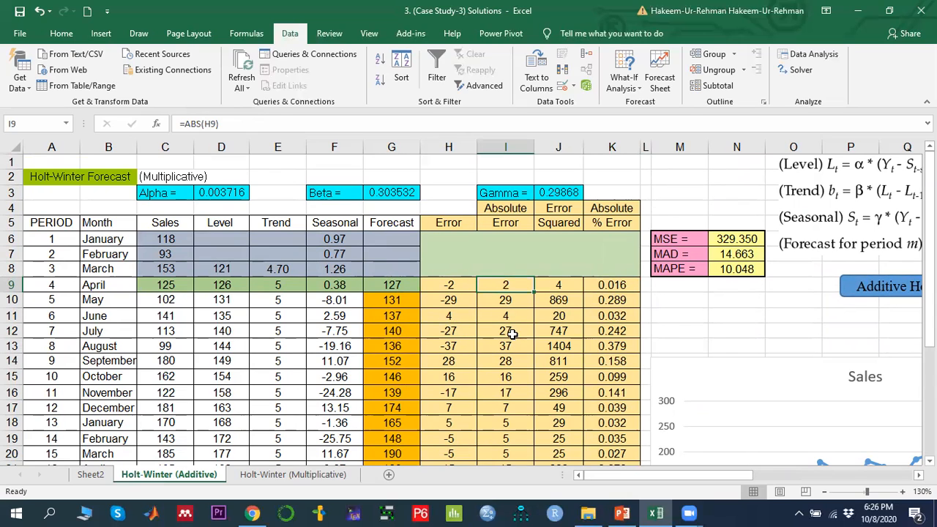
{"action": "left_click", "coordinate": [617, 286]}
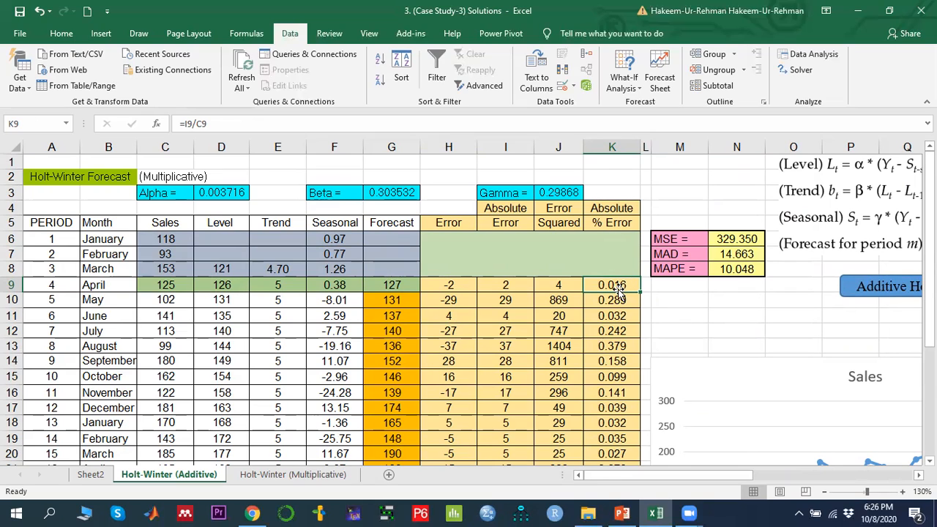
{"action": "left_click_drag", "start_coordinate": [615, 289], "coordinate": [612, 452]}
{"action": "scroll", "coordinate": [615, 410], "scroll_direction": "down", "scroll_amount": 1}
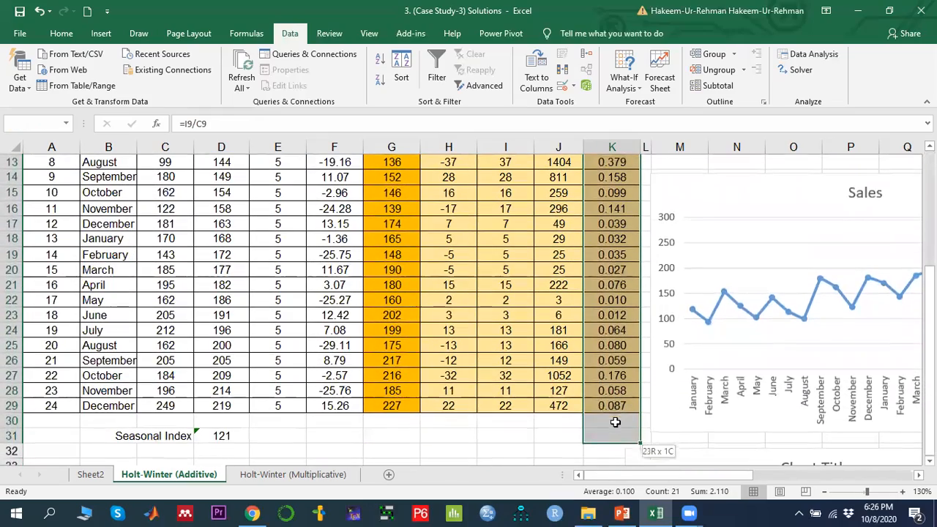
{"action": "scroll", "coordinate": [614, 410], "scroll_direction": "up", "scroll_amount": 4}
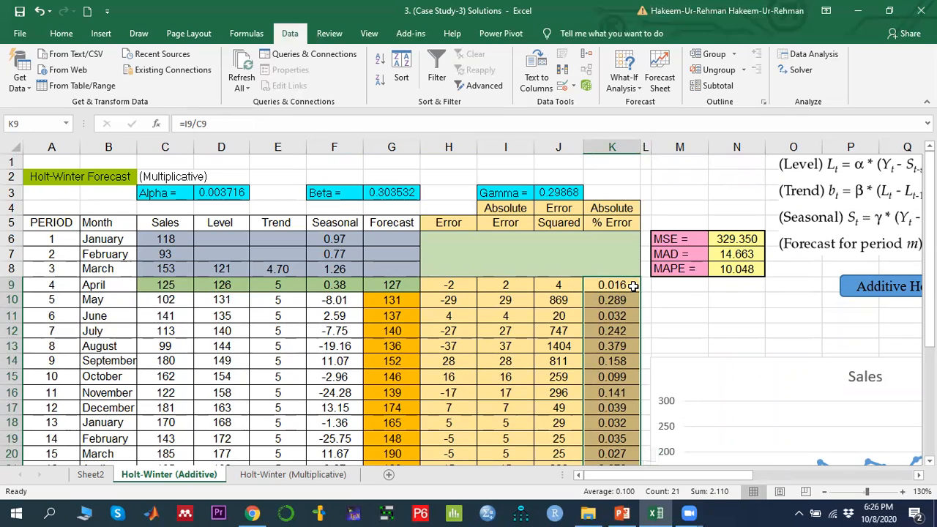
Step: Inspect the MSE formula in N6 and relate it to April's squared-error formula and the Error Squared range J9:J29
{"action": "left_click", "coordinate": [734, 238]}
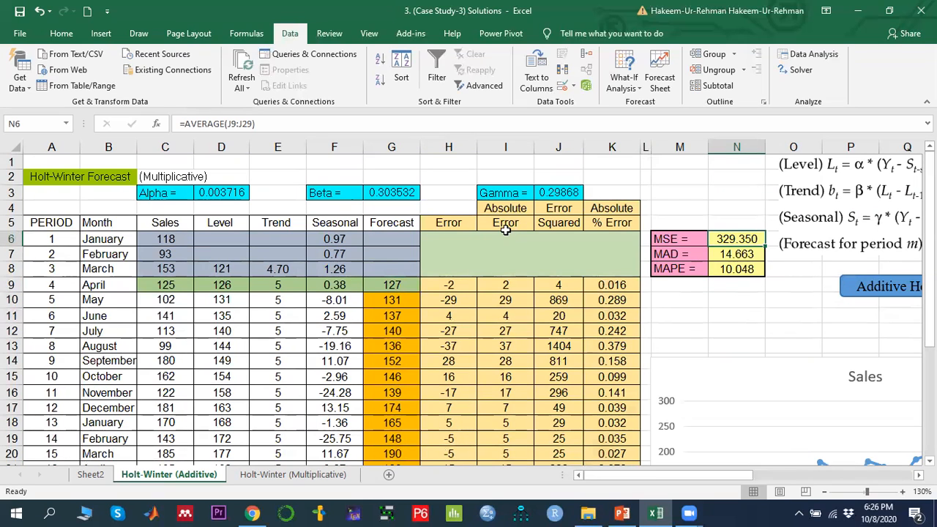
{"action": "double_click", "coordinate": [564, 285]}
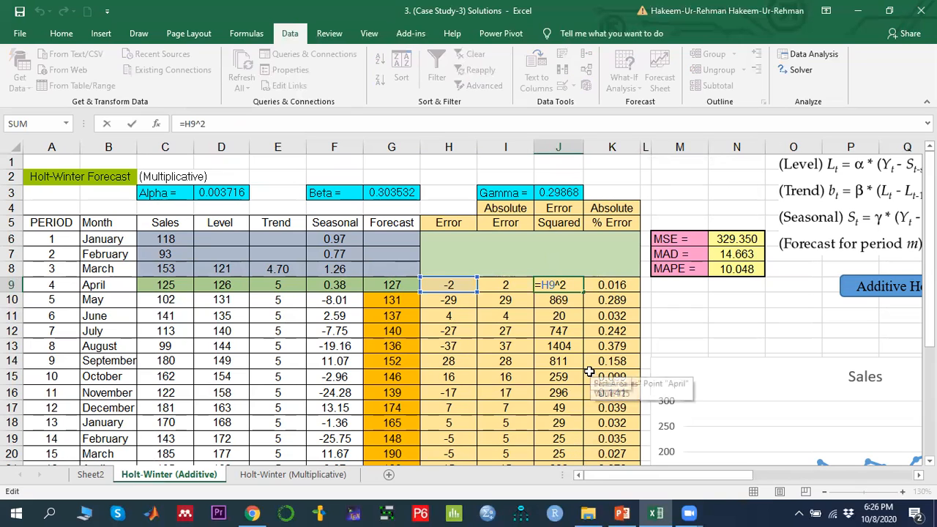
{"action": "key", "text": "Escape"}
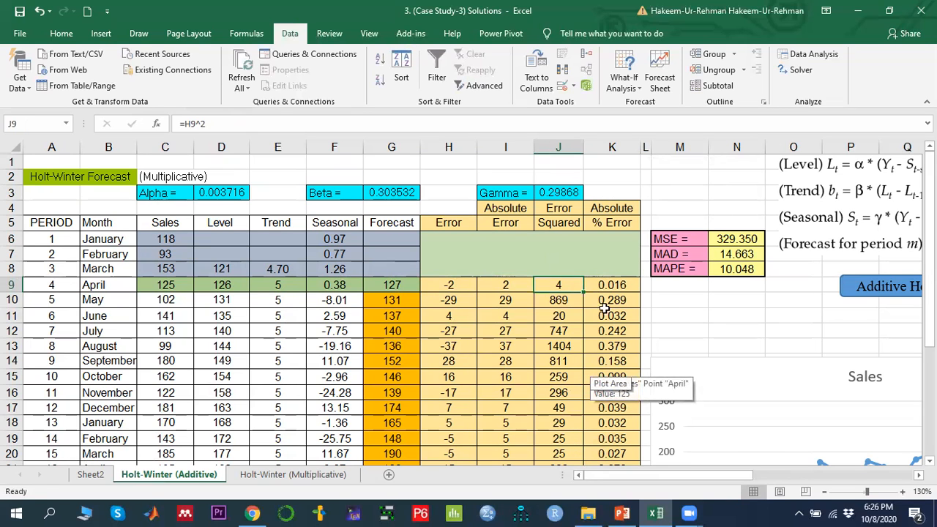
{"action": "left_click_drag", "start_coordinate": [565, 286], "coordinate": [556, 436]}
{"action": "scroll", "coordinate": [554, 432], "scroll_direction": "up", "scroll_amount": 4}
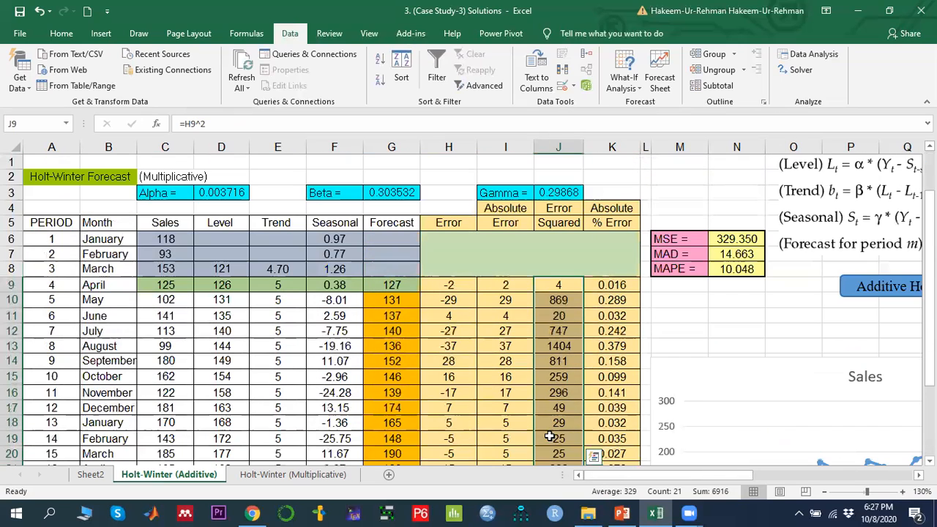
{"action": "left_click", "coordinate": [732, 239]}
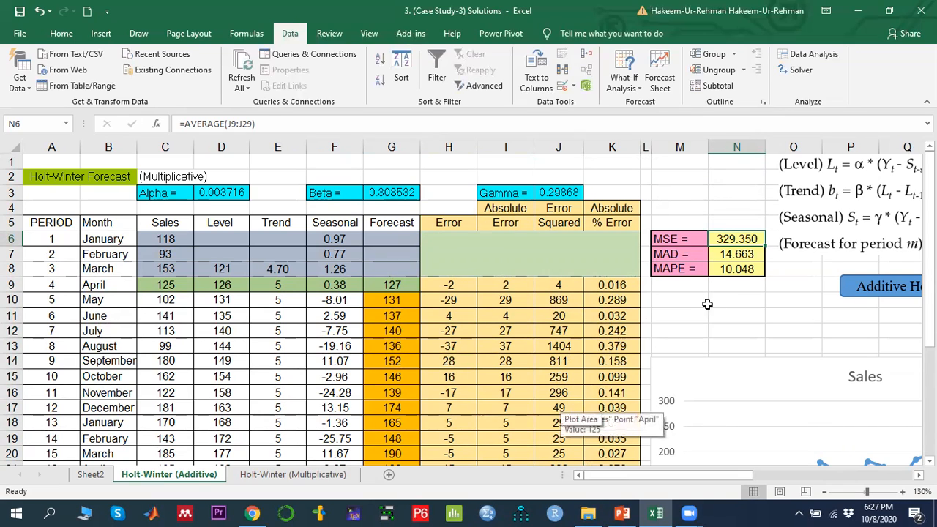
Step: Inspect the MAD formula in N7 against the Absolute Error column and the MAPE formula in N8 against the Absolute % Error column
{"action": "left_click", "coordinate": [725, 254]}
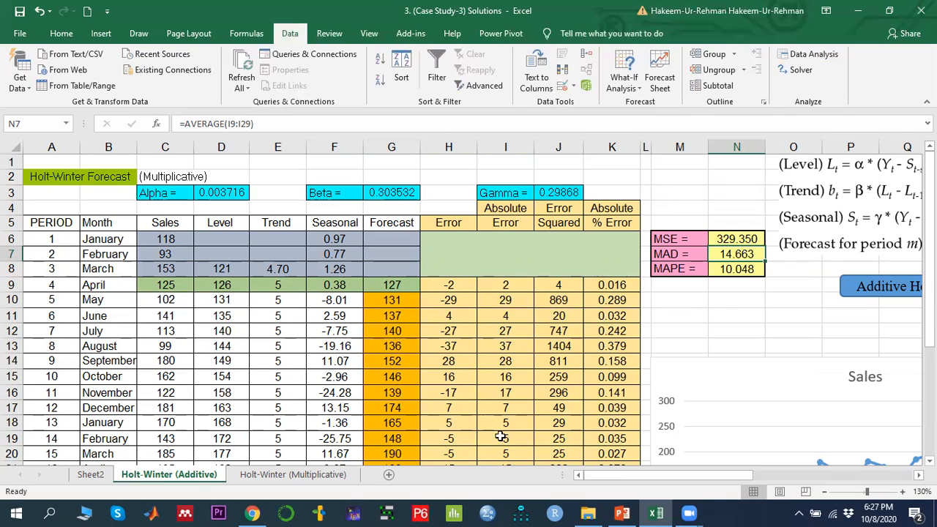
{"action": "left_click_drag", "start_coordinate": [509, 285], "coordinate": [543, 425]}
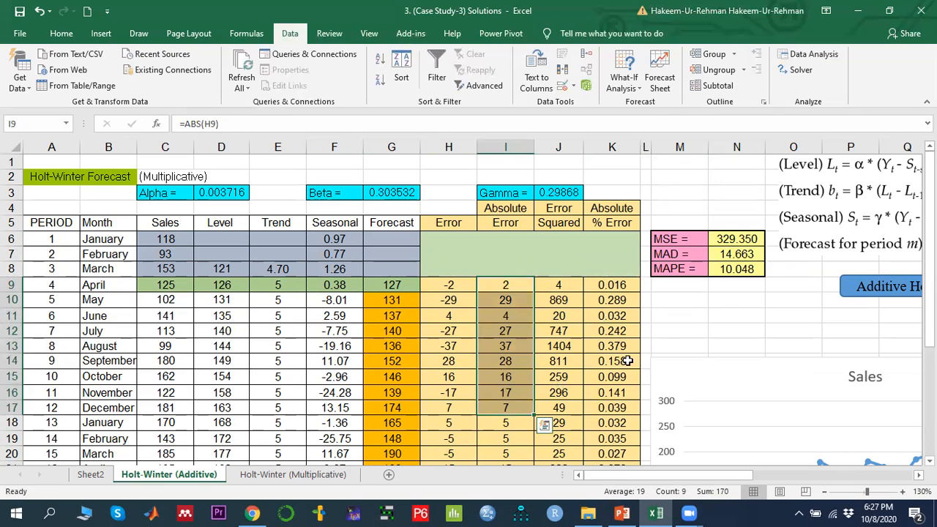
{"action": "left_click", "coordinate": [733, 269]}
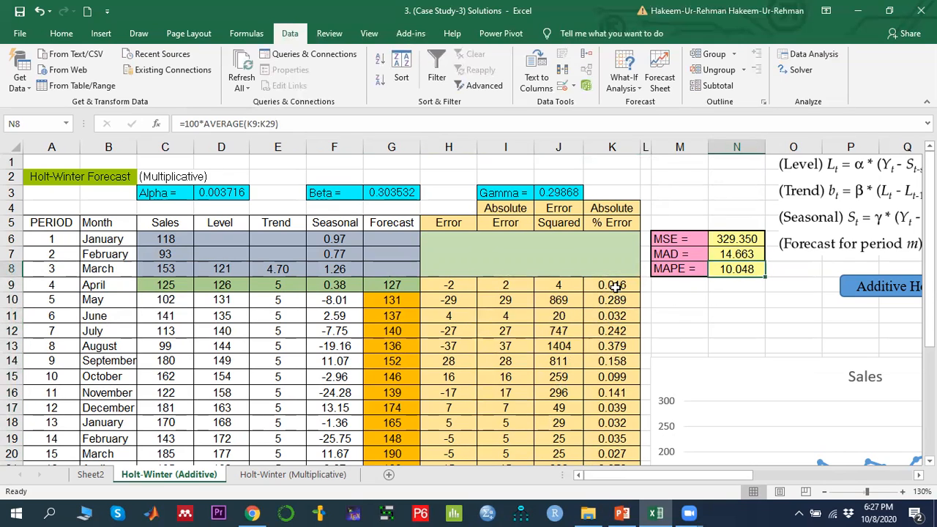
{"action": "left_click_drag", "start_coordinate": [614, 285], "coordinate": [612, 408]}
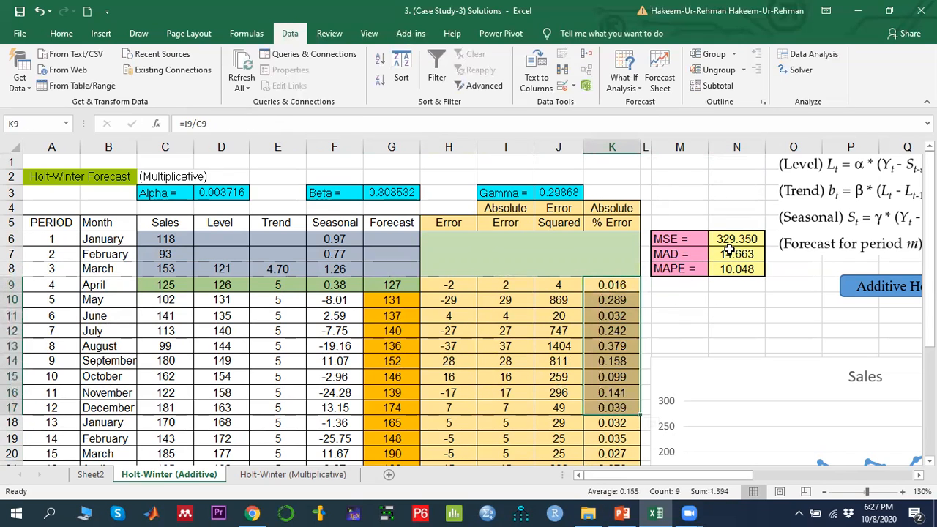
{"action": "left_click", "coordinate": [744, 269]}
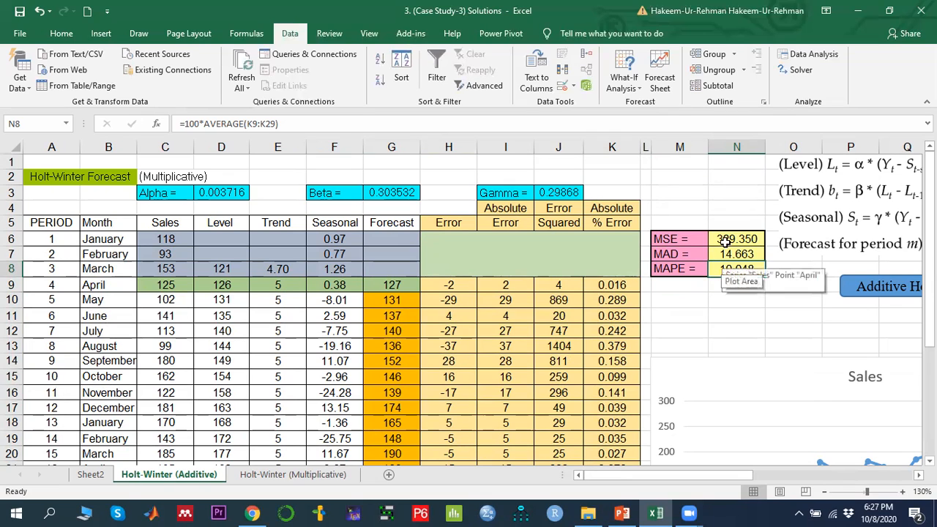
Step: Review the MSE, MAD and MAPE measures together in N6:N8, returning to the MAPE formula in N8
{"action": "left_click_drag", "start_coordinate": [732, 236], "coordinate": [732, 269]}
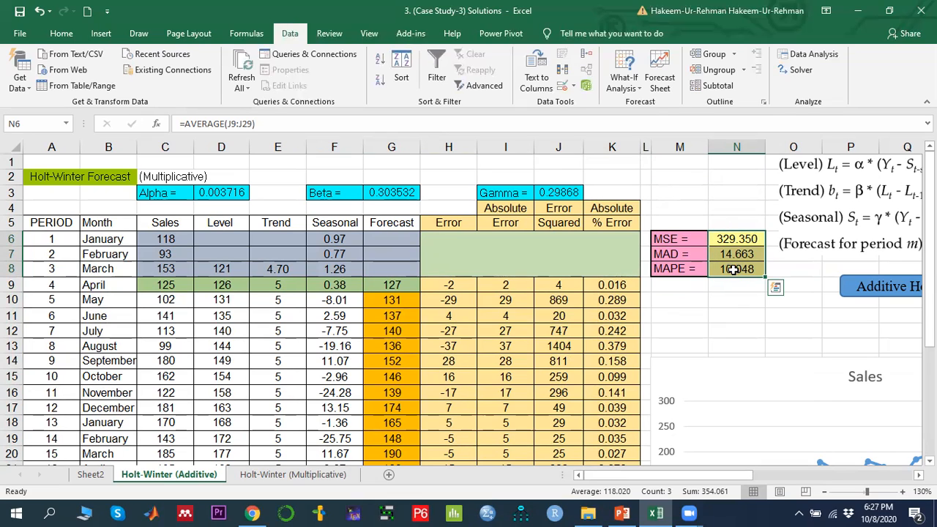
{"action": "left_click", "coordinate": [733, 270]}
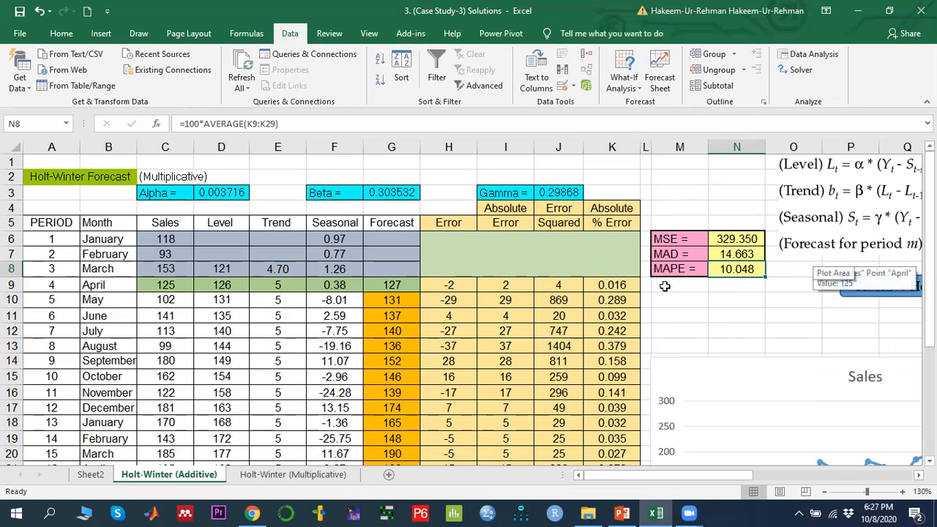
{"action": "scroll", "coordinate": [536, 285], "scroll_direction": "down", "scroll_amount": 3}
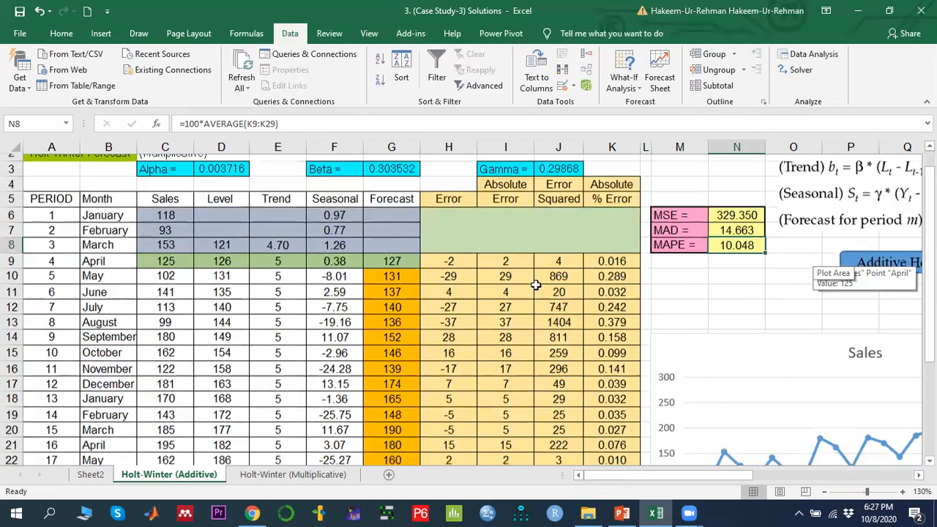
{"action": "scroll", "coordinate": [537, 286], "scroll_direction": "up", "scroll_amount": 3}
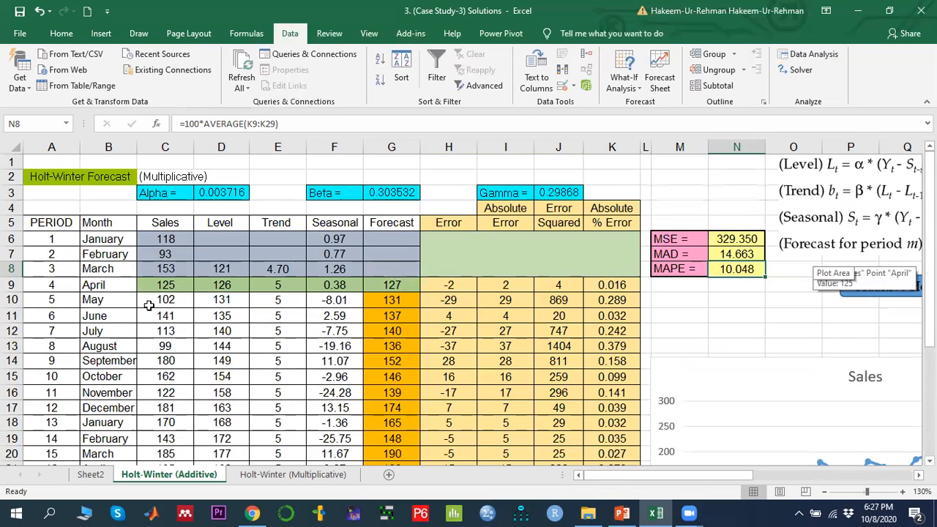
Step: Examine the monthly Sales values from C6 down alongside the existing Sales line chart
{"action": "left_click", "coordinate": [167, 240]}
{"action": "scroll", "coordinate": [223, 299], "scroll_direction": "down", "scroll_amount": 3}
{"action": "scroll", "coordinate": [434, 329], "scroll_direction": "up", "scroll_amount": 1}
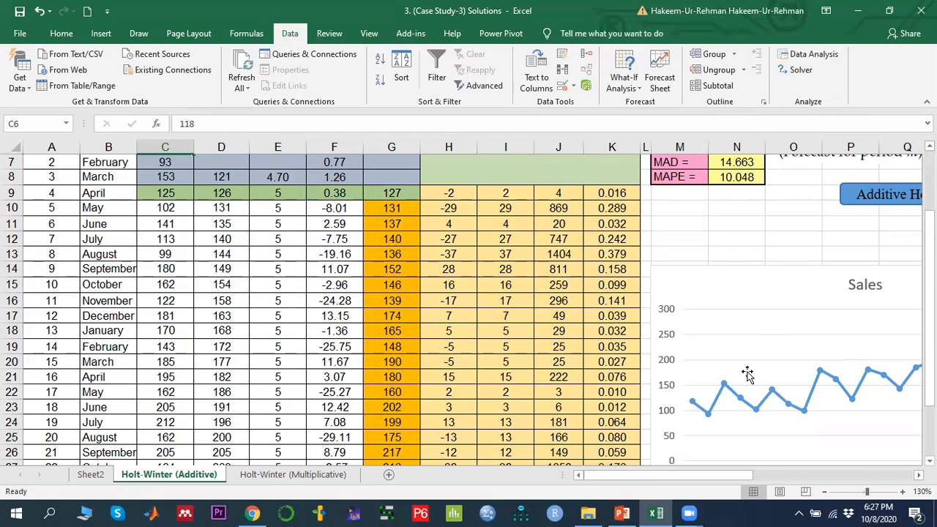
{"action": "scroll", "coordinate": [395, 351], "scroll_direction": "up", "scroll_amount": 2}
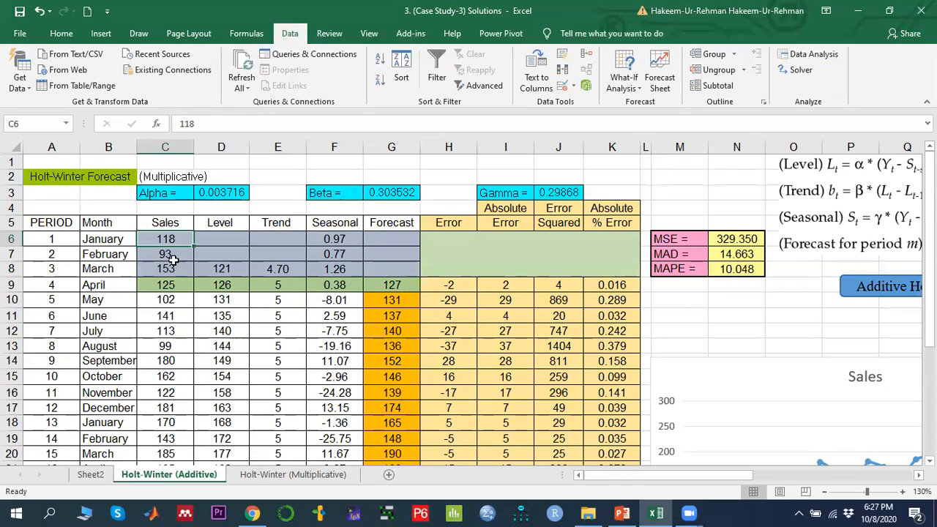
Step: Insert a 2-D line chart with markers from the Month and Sales columns in B5:C29, and delete the demonstration chart
{"action": "left_click_drag", "start_coordinate": [165, 223], "coordinate": [110, 435]}
{"action": "scroll", "coordinate": [132, 381], "scroll_direction": "up", "scroll_amount": 4}
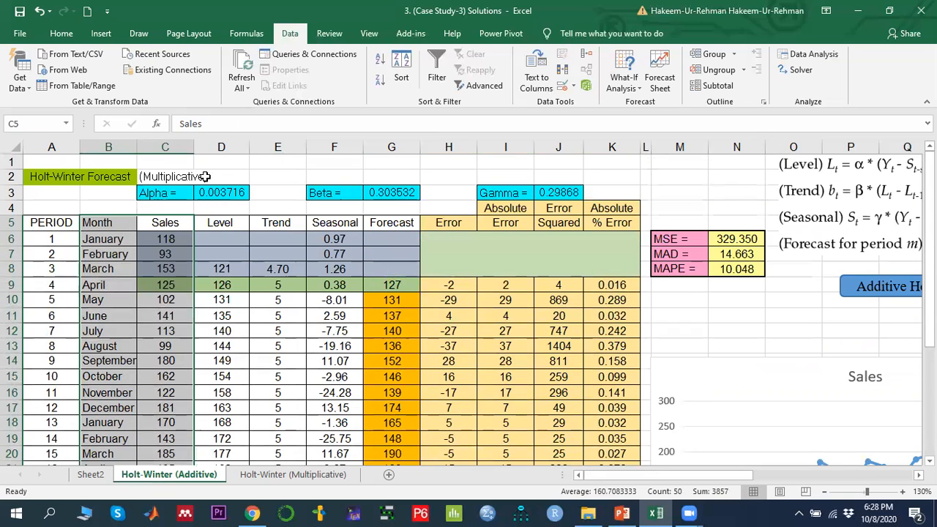
{"action": "left_click", "coordinate": [101, 33]}
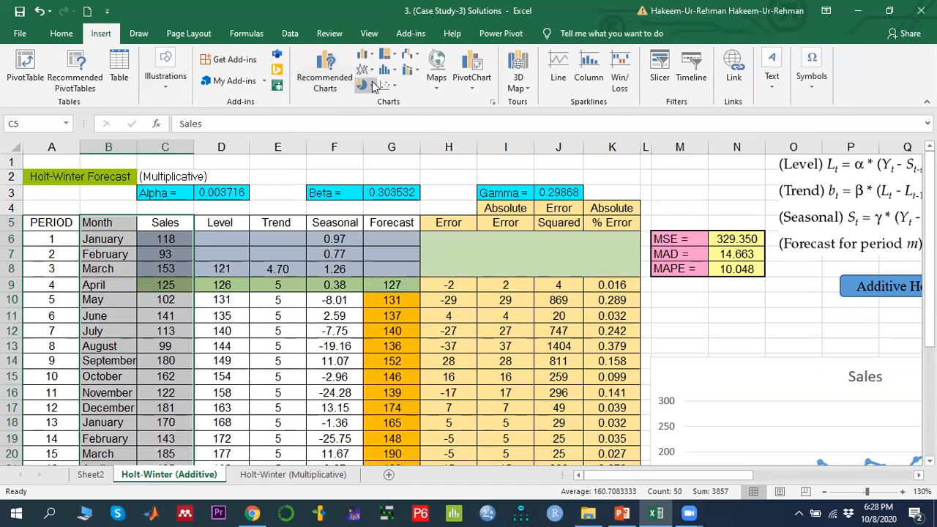
{"action": "left_click", "coordinate": [364, 70]}
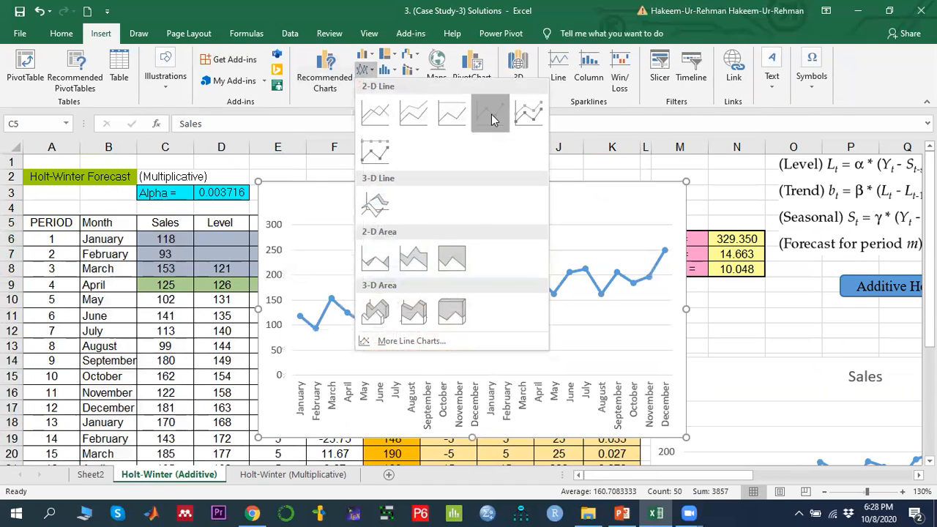
{"action": "left_click", "coordinate": [491, 114]}
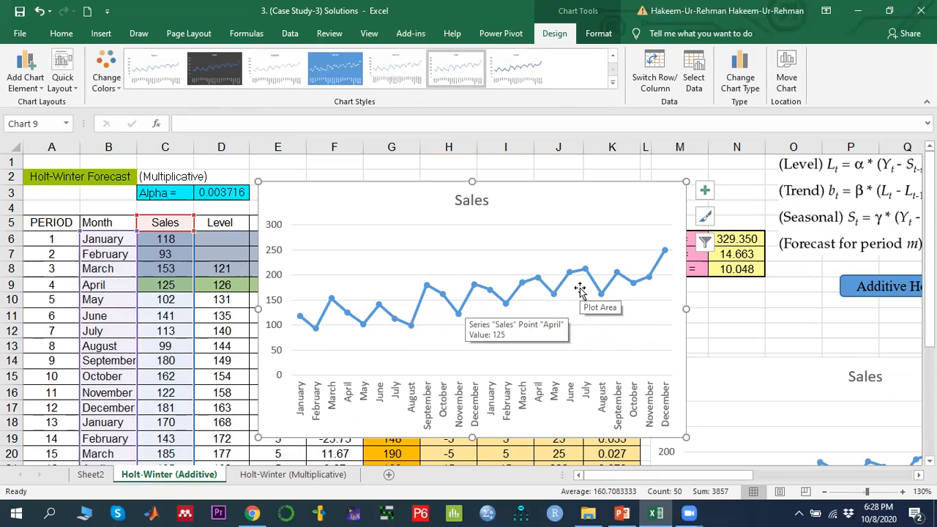
{"action": "key", "text": "Delete"}
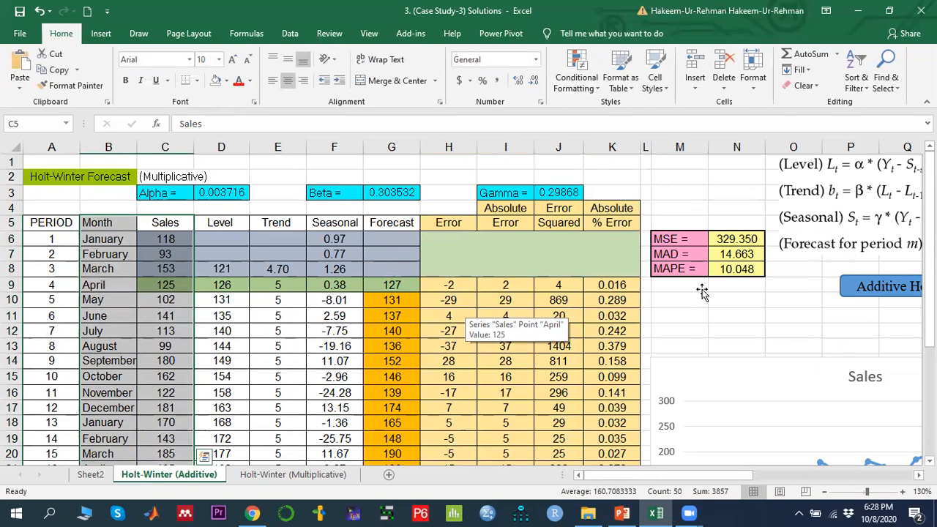
Step: Examine the existing two-series line chart below the Sales chart on the Additive sheet
{"action": "scroll", "coordinate": [744, 440], "scroll_direction": "down", "scroll_amount": 6}
{"action": "scroll", "coordinate": [703, 368], "scroll_direction": "down", "scroll_amount": 2}
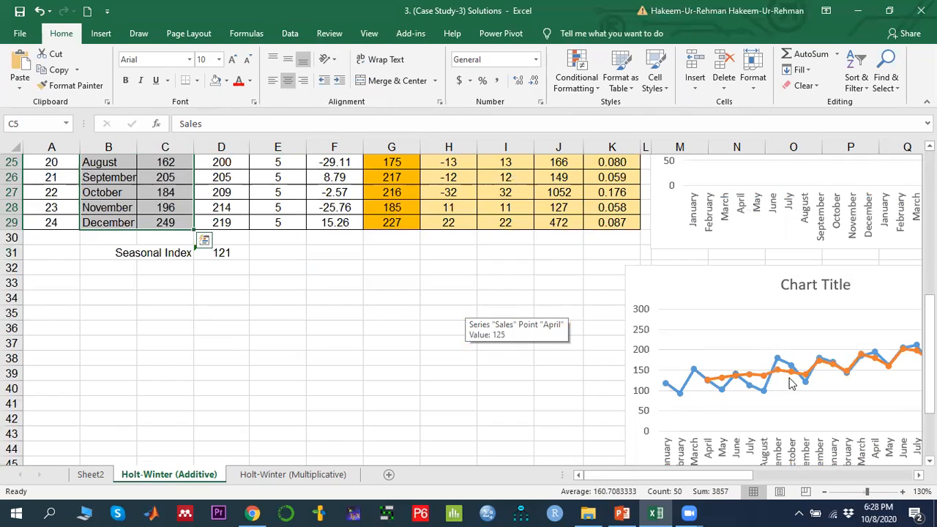
{"action": "scroll", "coordinate": [597, 365], "scroll_direction": "up", "scroll_amount": 8}
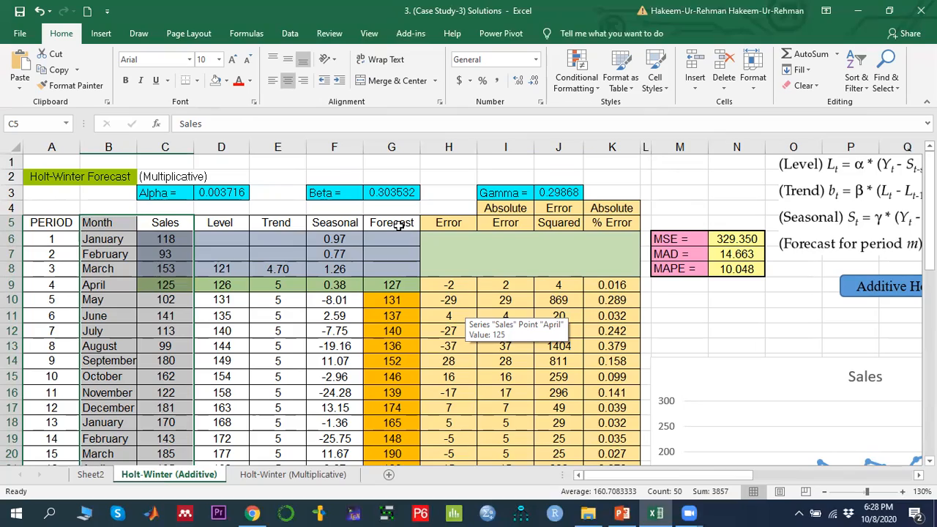
Step: Insert a 2-D line chart with markers from the Month, Sales and Forecast columns, and delete the demonstration chart
{"action": "left_click_drag", "start_coordinate": [395, 223], "coordinate": [395, 405]}
{"action": "scroll", "coordinate": [396, 405], "scroll_direction": "up", "scroll_amount": 4}
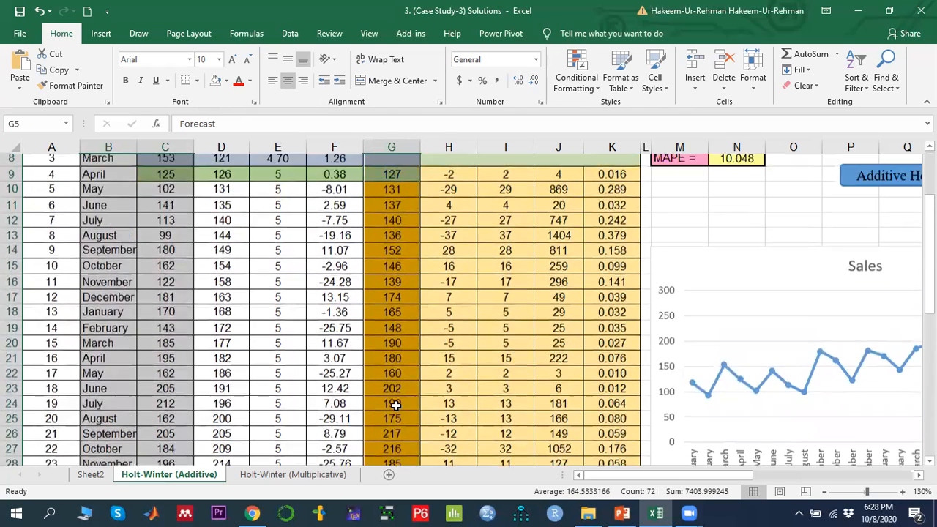
{"action": "left_click", "coordinate": [103, 32]}
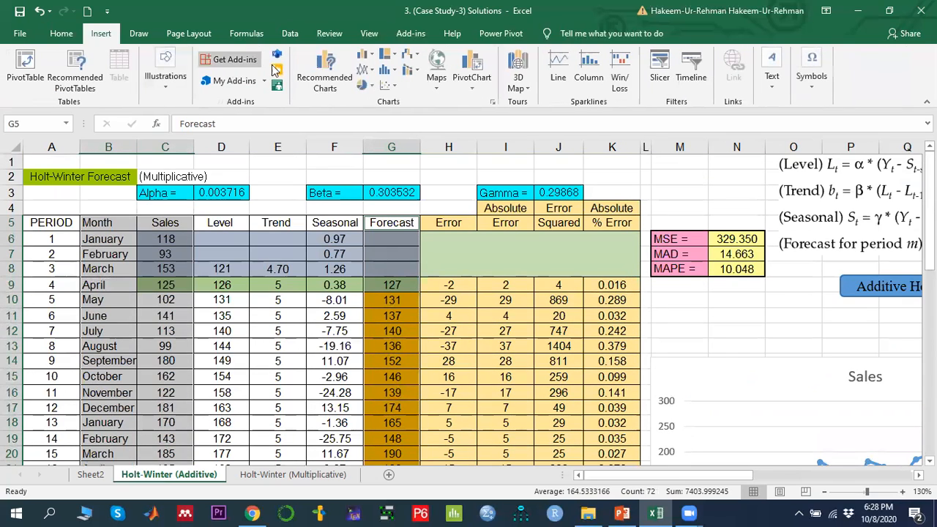
{"action": "left_click", "coordinate": [371, 70]}
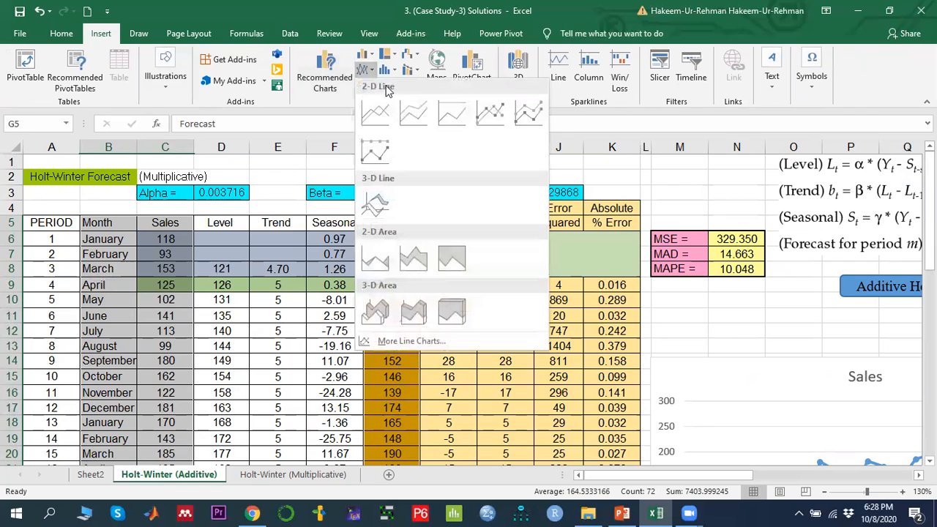
{"action": "left_click", "coordinate": [489, 111]}
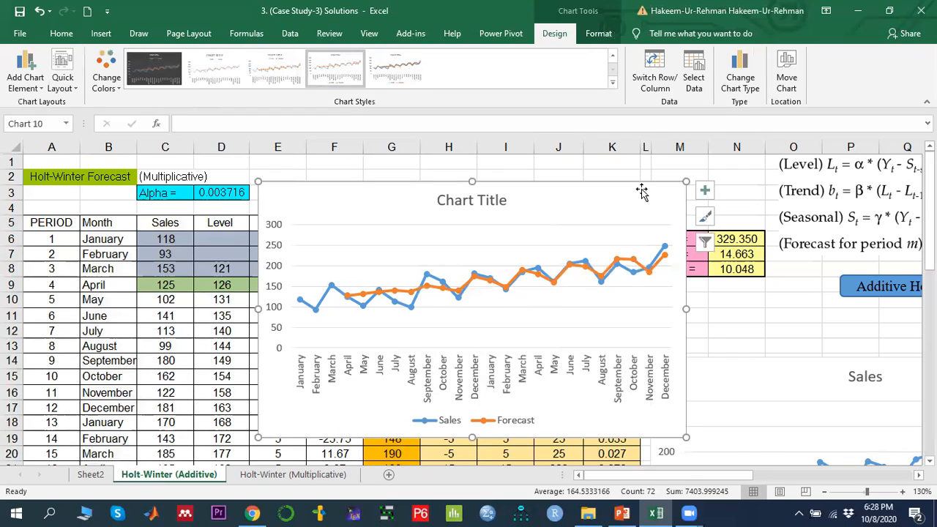
{"action": "key", "text": "Delete"}
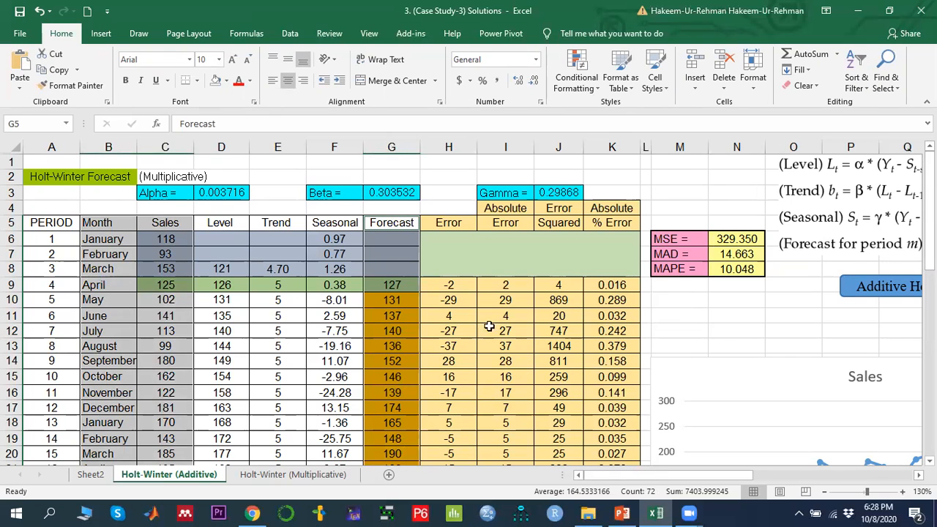
Step: Look over the Holt-Winter (Multiplicative) sheet and return to the Holt-Winter (Additive) sheet
{"action": "left_click", "coordinate": [440, 256]}
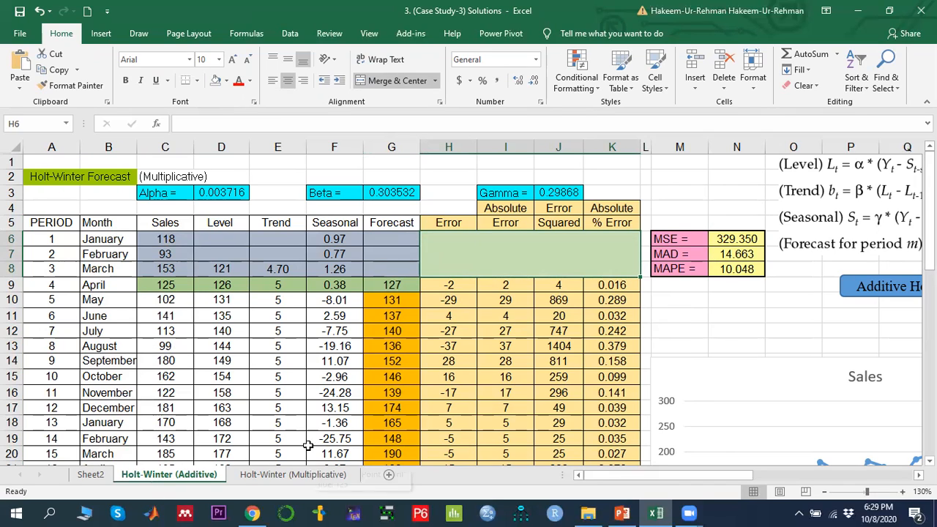
{"action": "left_click", "coordinate": [289, 475]}
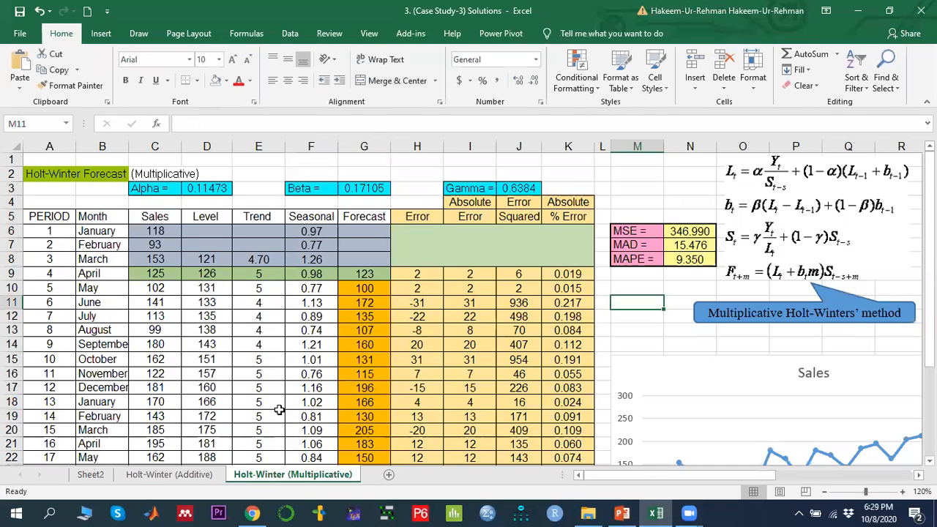
{"action": "left_click", "coordinate": [173, 477]}
Step: Review the Alpha, Beta and Gamma smoothing constants in D3, G3 and J3
{"action": "left_click", "coordinate": [227, 192]}
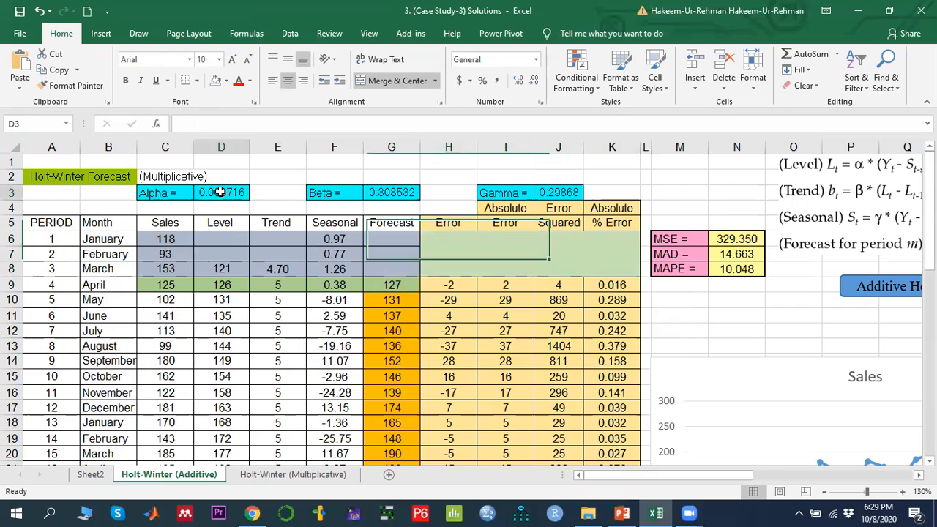
{"action": "left_click", "coordinate": [389, 193]}
{"action": "left_click", "coordinate": [567, 190]}
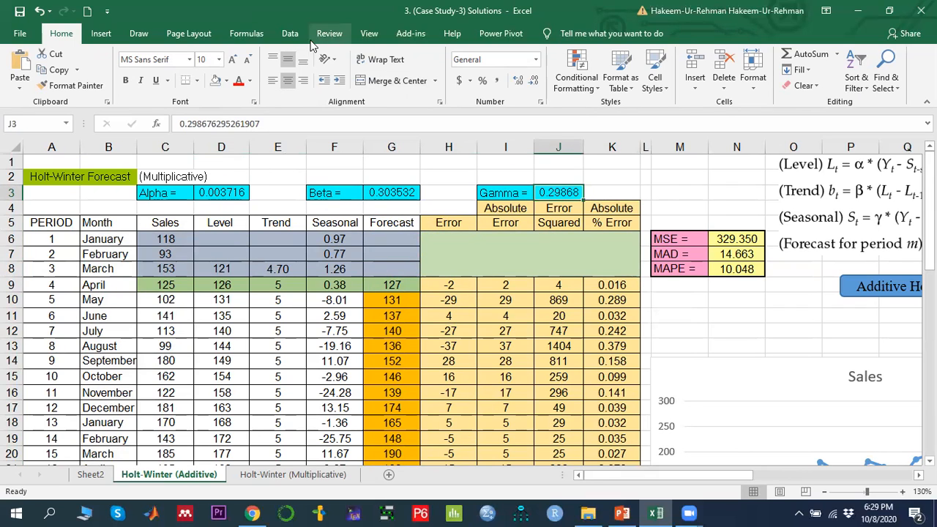
{"action": "left_click", "coordinate": [219, 189]}
{"action": "left_click", "coordinate": [406, 190]}
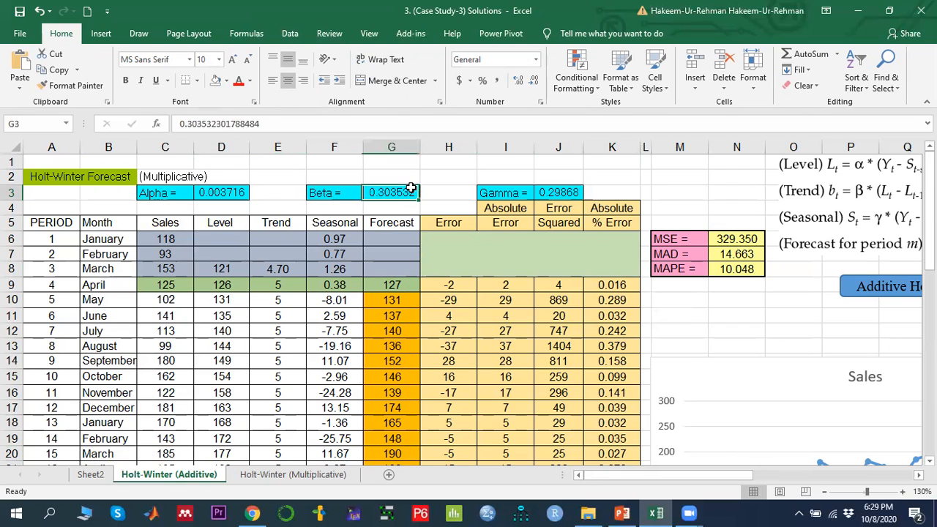
{"action": "left_click", "coordinate": [576, 194]}
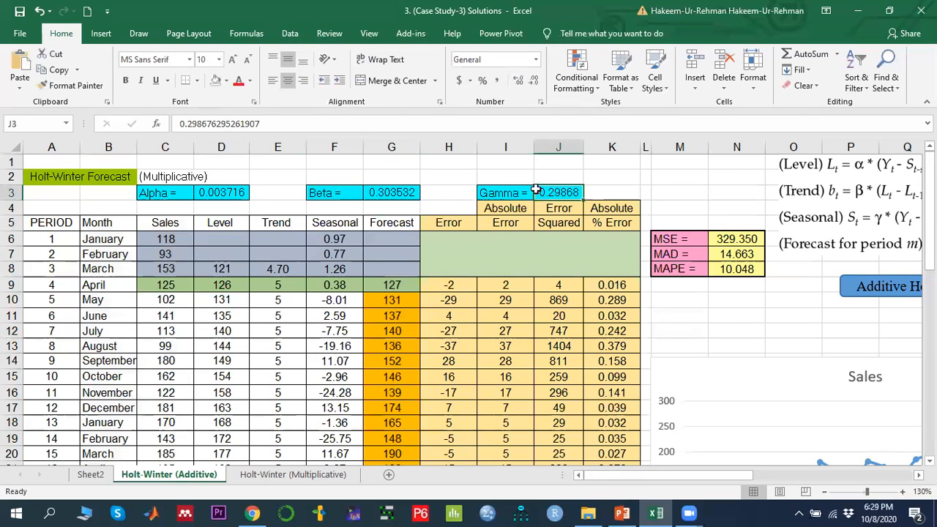
Step: Open Solver and set its objective to the MAPE cell N8
{"action": "left_click", "coordinate": [292, 30]}
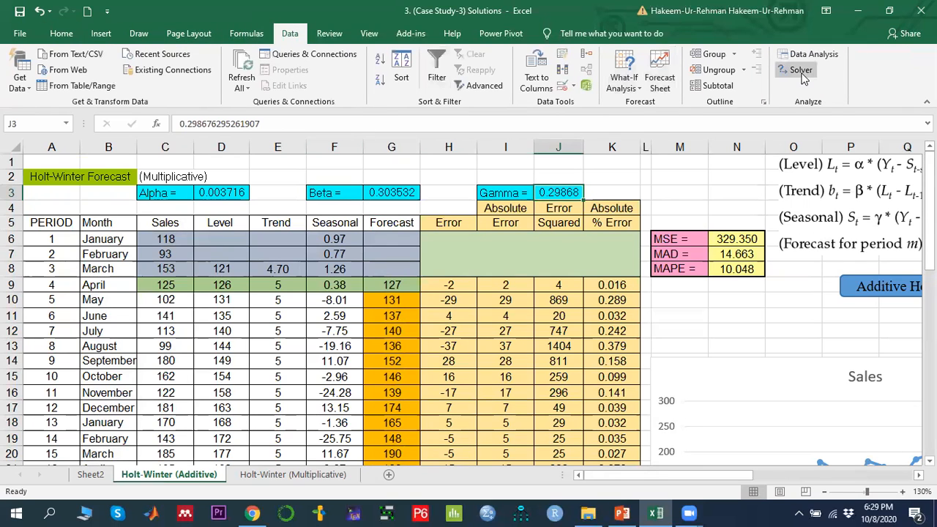
{"action": "left_click", "coordinate": [802, 75]}
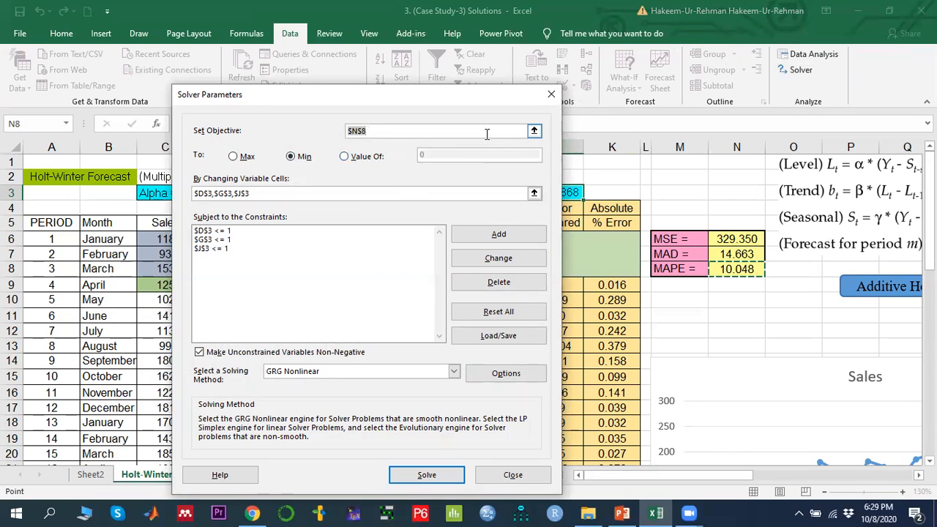
{"action": "left_click", "coordinate": [535, 131]}
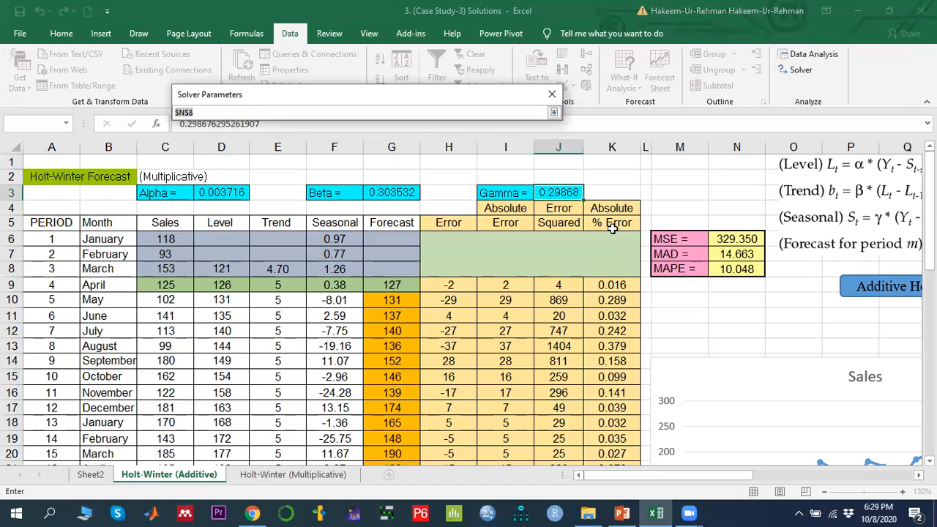
{"action": "left_click", "coordinate": [741, 269]}
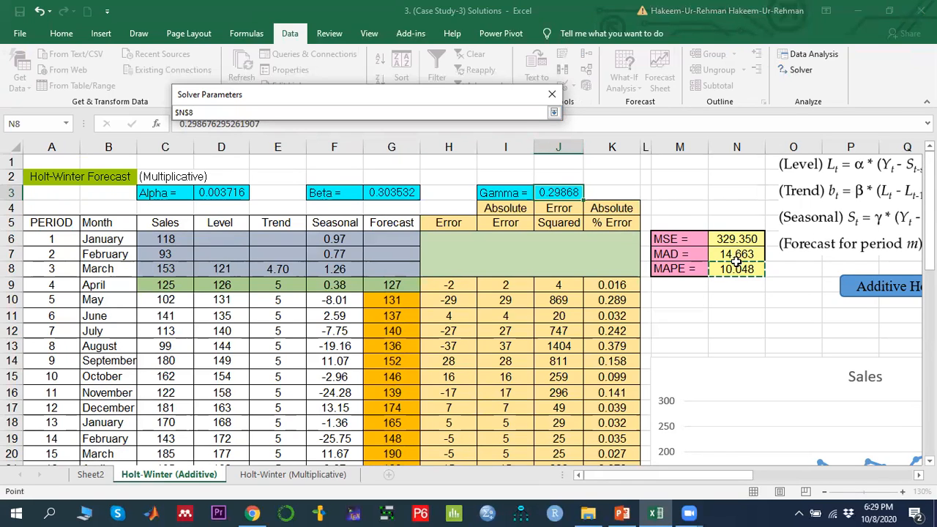
{"action": "left_click", "coordinate": [554, 114]}
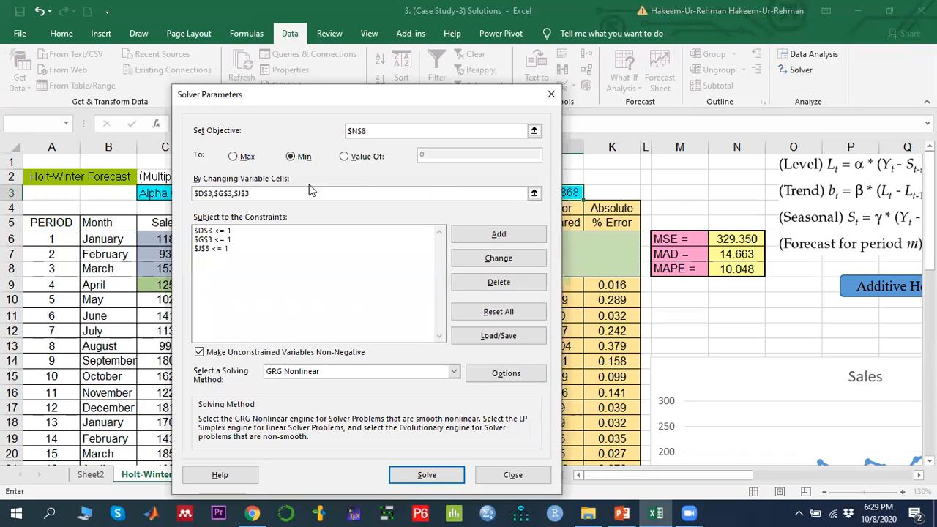
Step: Set Solver's changing variable cells to D3, G3 and J3, the Alpha, Beta and Gamma constants
{"action": "left_click", "coordinate": [535, 194]}
{"action": "left_click", "coordinate": [222, 192]}
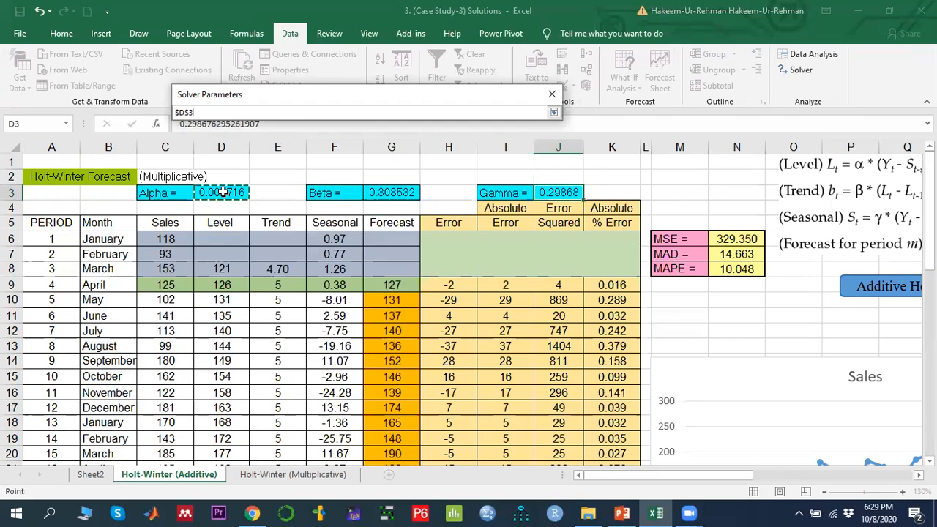
{"action": "type", "text": ","}
{"action": "left_click", "coordinate": [387, 192]}
{"action": "type", "text": ","}
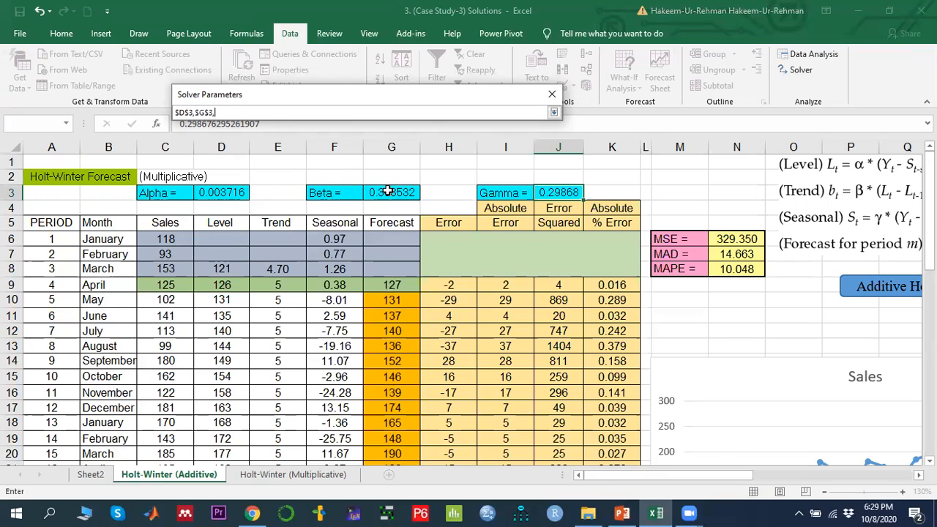
{"action": "left_click", "coordinate": [557, 192]}
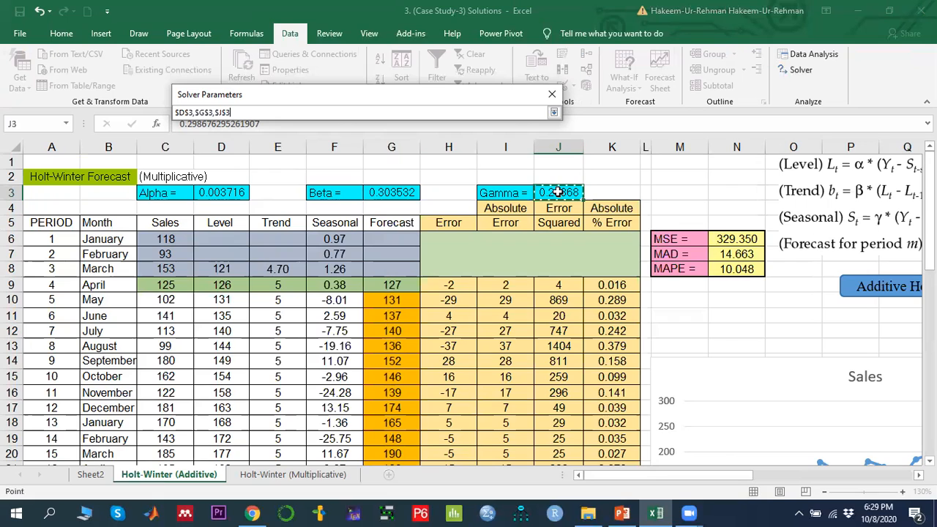
{"action": "left_click", "coordinate": [554, 112]}
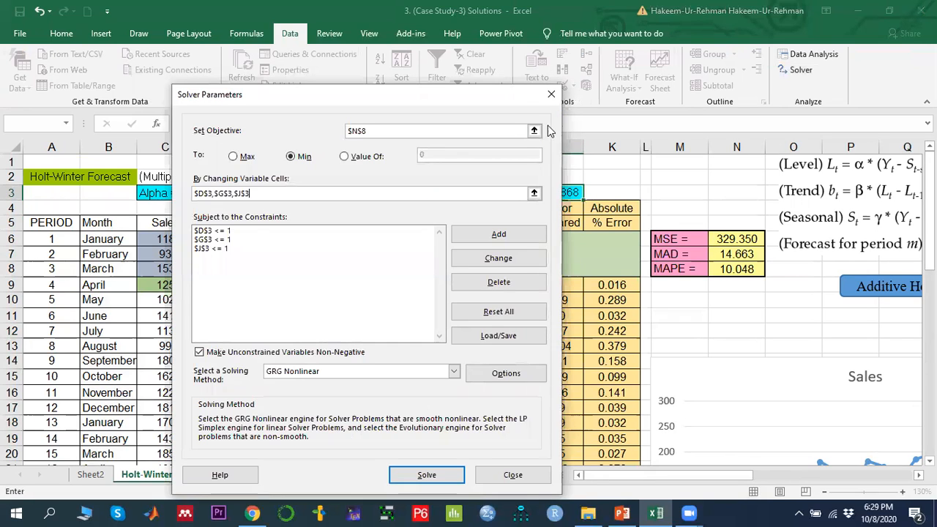
Step: Delete the three existing Solver constraints on D3, G3 and J3
{"action": "left_click", "coordinate": [217, 233]}
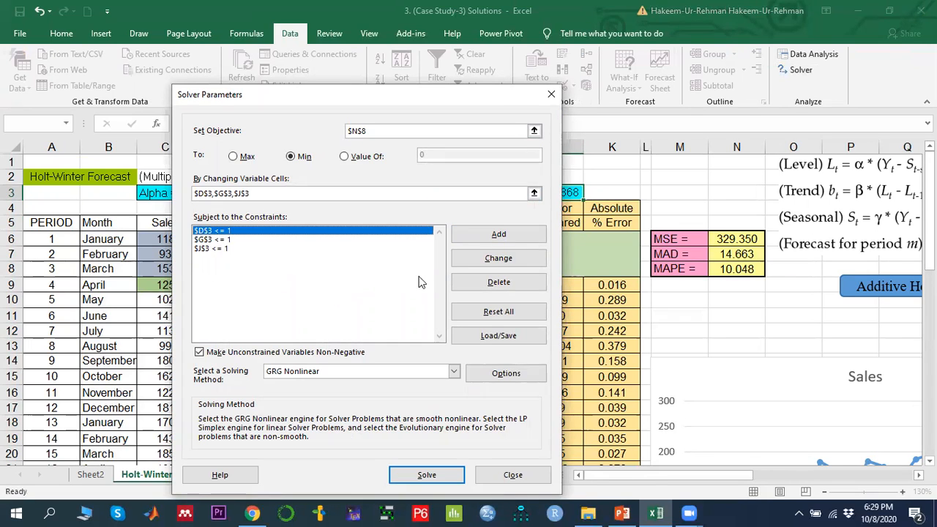
{"action": "left_click", "coordinate": [472, 282]}
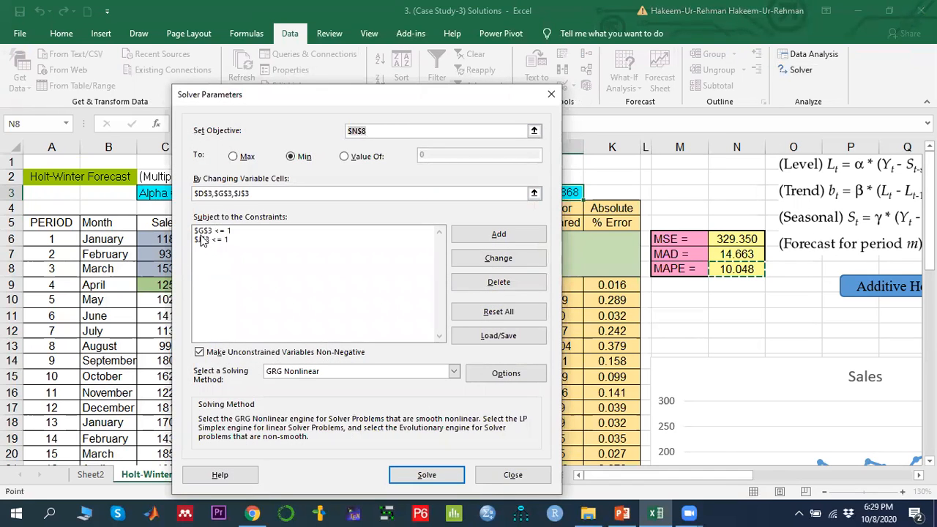
{"action": "left_click", "coordinate": [214, 231]}
{"action": "left_click", "coordinate": [495, 281]}
{"action": "left_click", "coordinate": [313, 251]}
{"action": "left_click", "coordinate": [490, 284]}
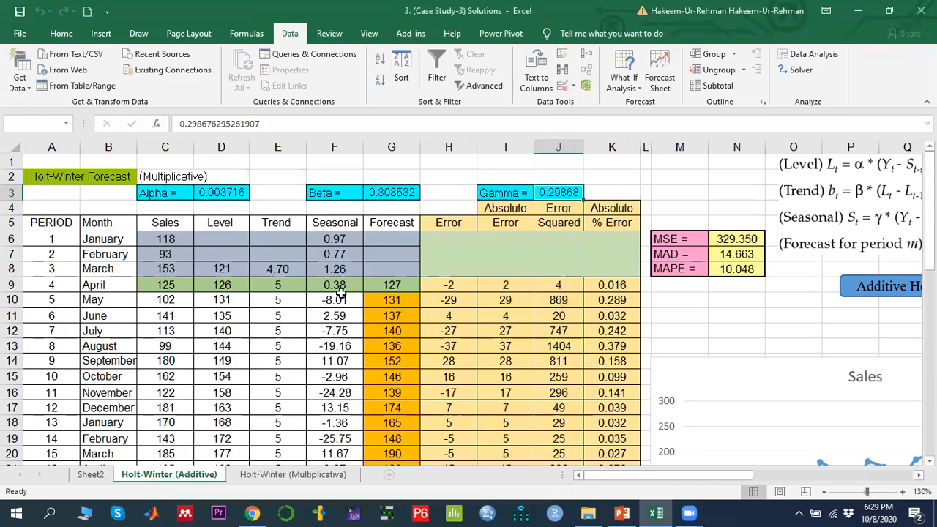
Step: Add a Solver constraint requiring Alpha in D3 to be <= 1
{"action": "left_click", "coordinate": [513, 234]}
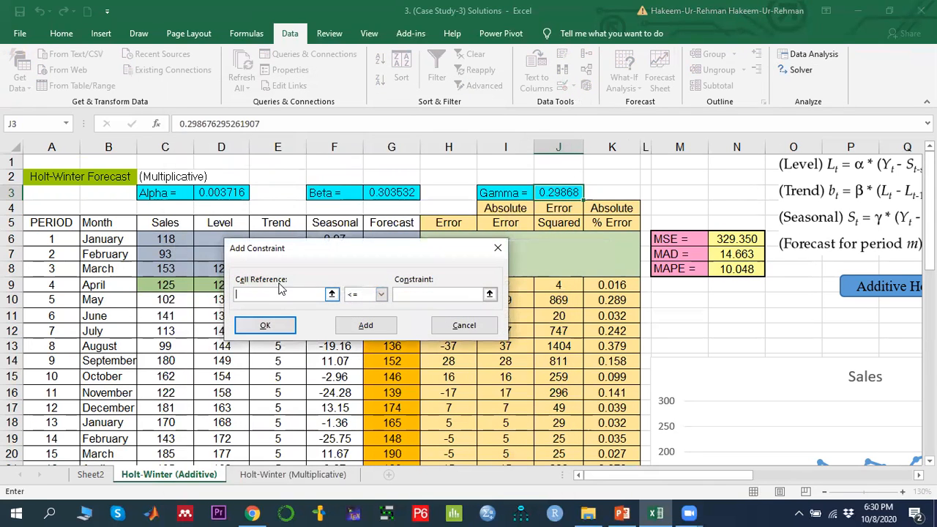
{"action": "left_click", "coordinate": [220, 193]}
{"action": "left_click", "coordinate": [380, 293]}
{"action": "left_click", "coordinate": [359, 305]}
{"action": "left_click", "coordinate": [413, 293]}
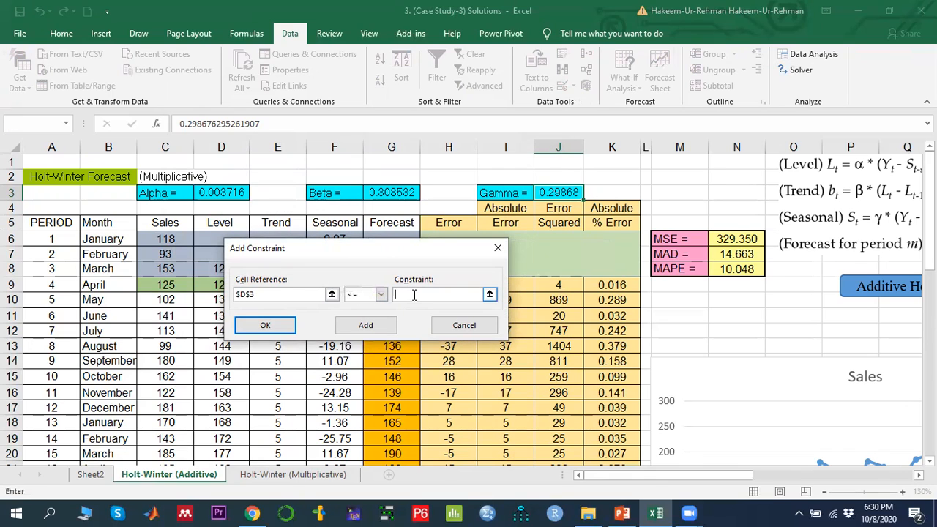
{"action": "type", "text": "1"}
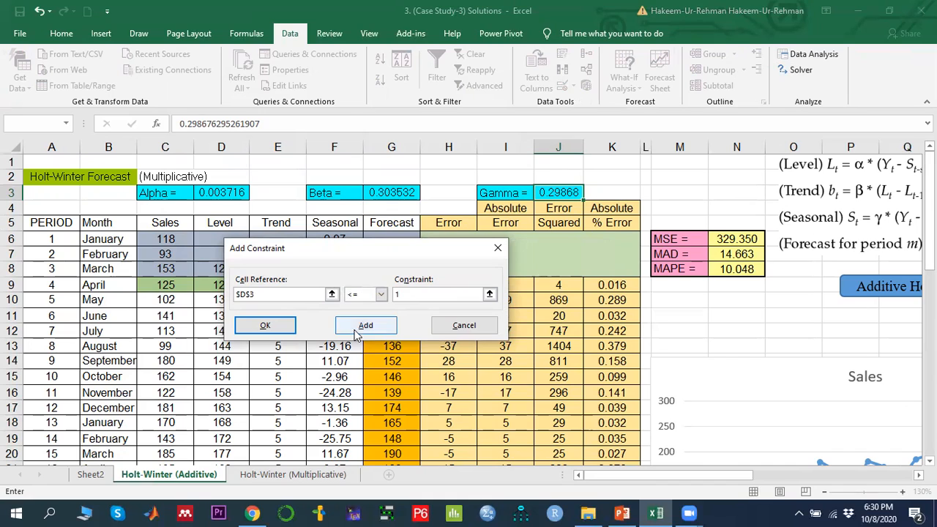
{"action": "left_click", "coordinate": [365, 325]}
Step: Add Solver constraints requiring Beta in G3 and Gamma in J3 to be <= 1
{"action": "left_click", "coordinate": [387, 193]}
{"action": "left_click", "coordinate": [413, 293]}
{"action": "type", "text": "1"}
{"action": "left_click", "coordinate": [365, 325]}
{"action": "left_click", "coordinate": [562, 191]}
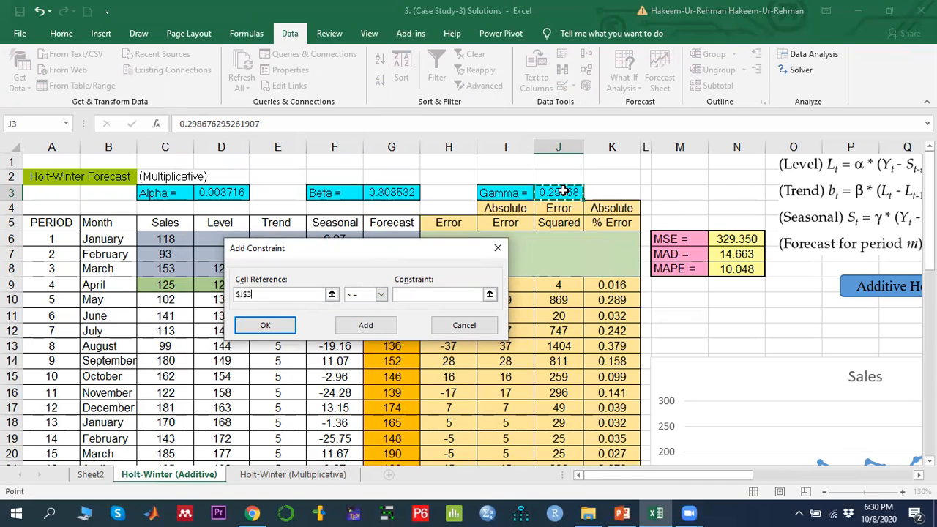
{"action": "left_click", "coordinate": [417, 293]}
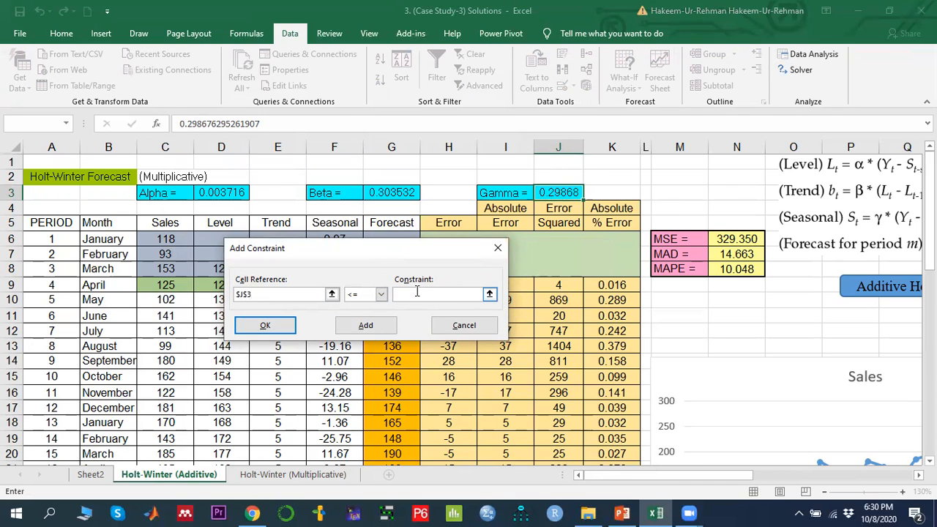
{"action": "type", "text": "1"}
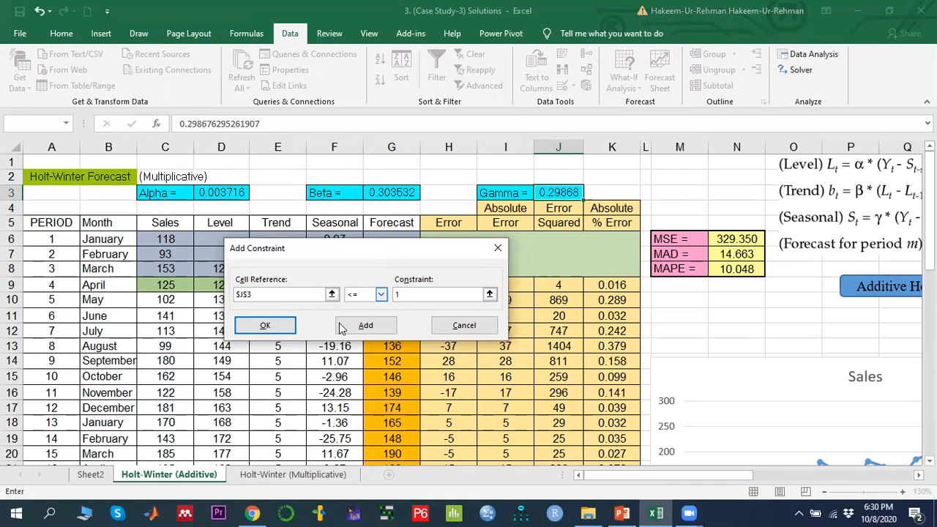
{"action": "left_click", "coordinate": [265, 325]}
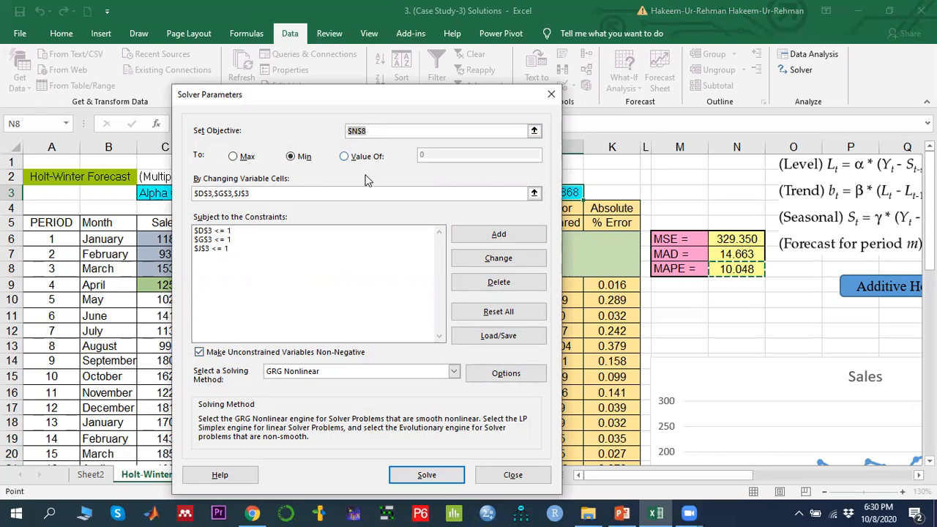
Step: Solve the model and keep the Solver solution
{"action": "left_click", "coordinate": [426, 475]}
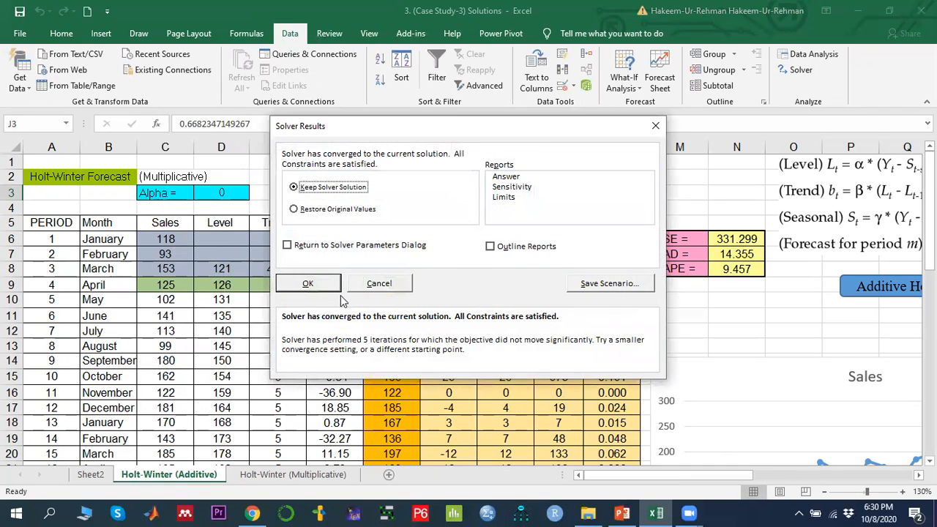
{"action": "left_click", "coordinate": [308, 284]}
Step: Review the solved Alpha, Beta and Gamma constants in D3, G3 and J3 on the Additive sheet
{"action": "left_click", "coordinate": [216, 192]}
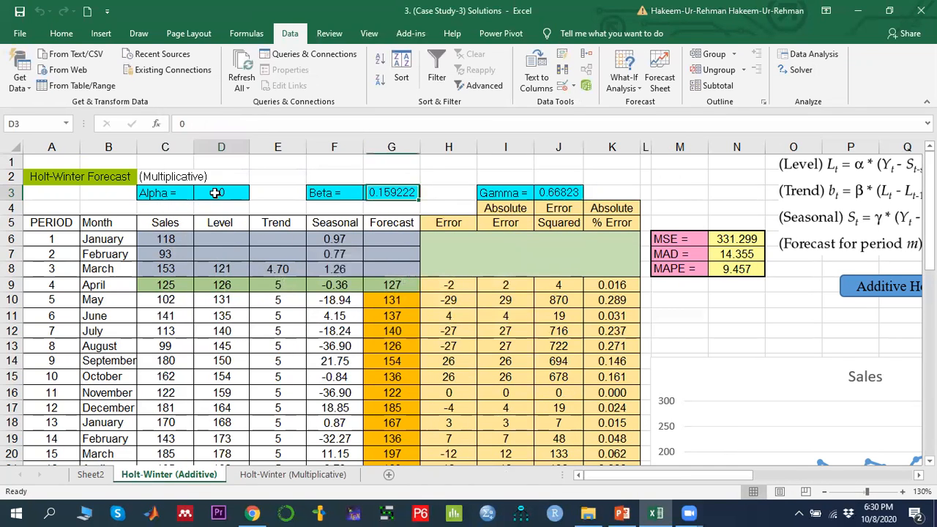
{"action": "left_click", "coordinate": [377, 194]}
{"action": "left_click", "coordinate": [546, 193]}
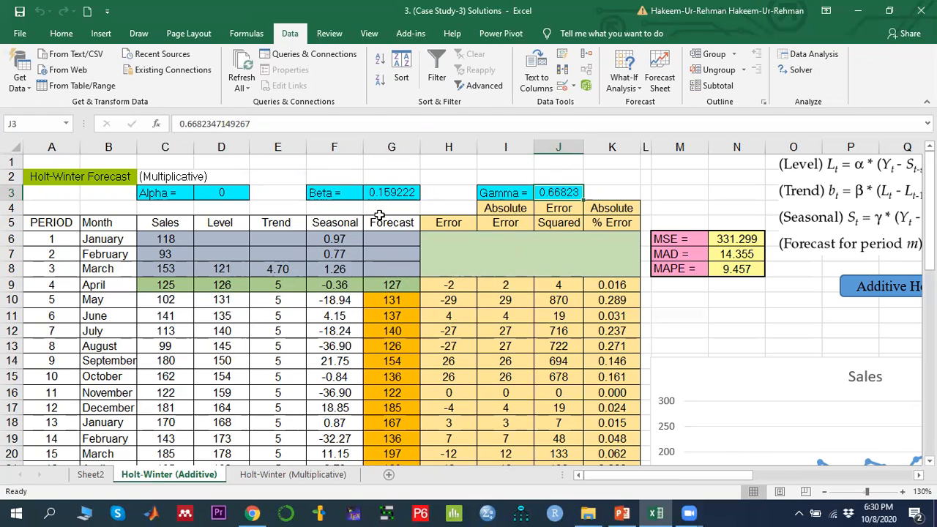
{"action": "left_click", "coordinate": [223, 192]}
{"action": "left_click", "coordinate": [402, 193]}
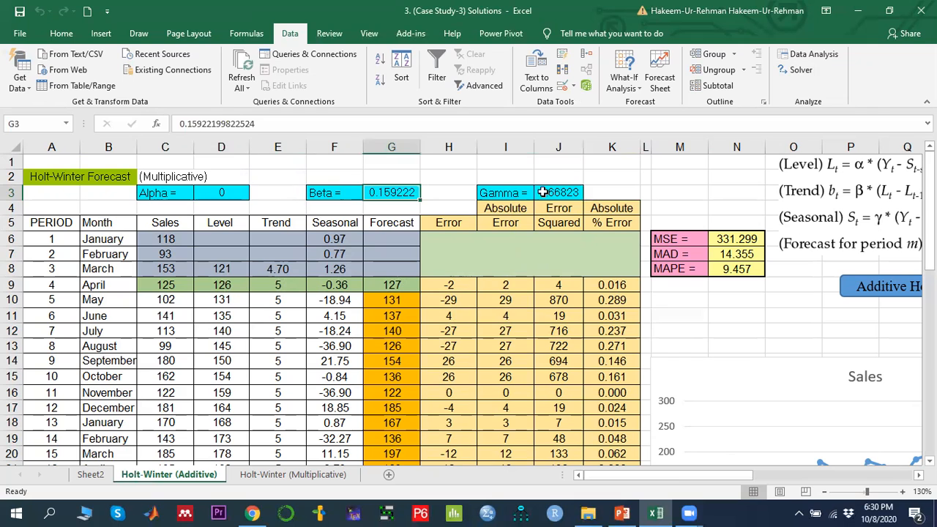
{"action": "left_click", "coordinate": [560, 192]}
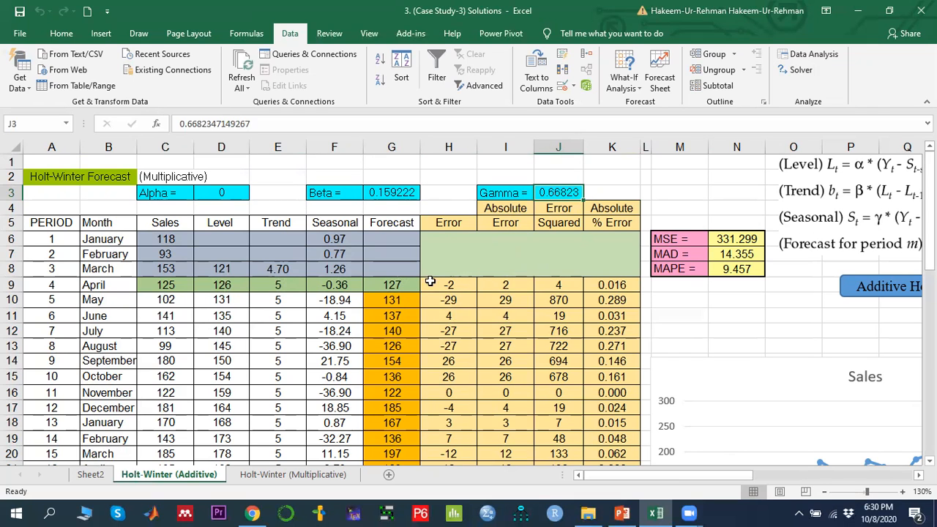
{"action": "scroll", "coordinate": [233, 330], "scroll_direction": "down", "scroll_amount": 2}
{"action": "scroll", "coordinate": [232, 331], "scroll_direction": "up", "scroll_amount": 2}
{"action": "left_click", "coordinate": [226, 191]}
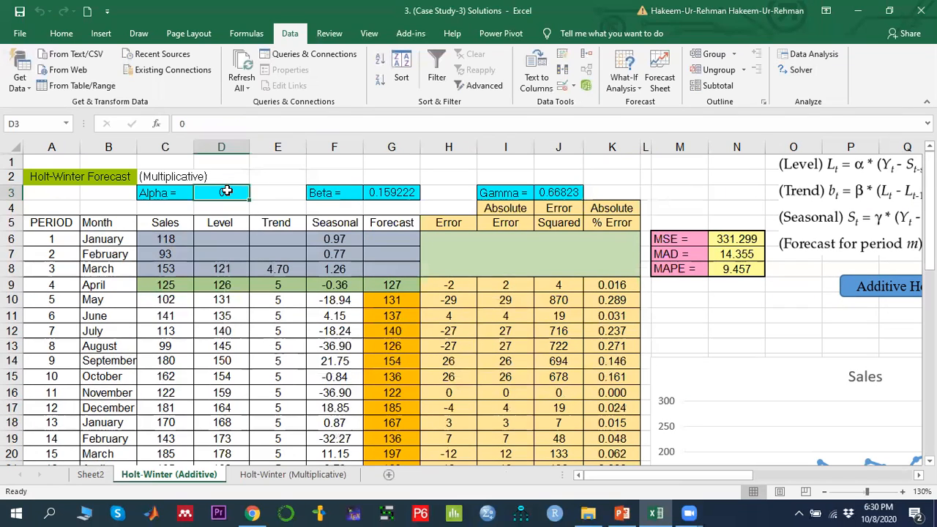
{"action": "left_click", "coordinate": [393, 191]}
{"action": "left_click", "coordinate": [569, 191]}
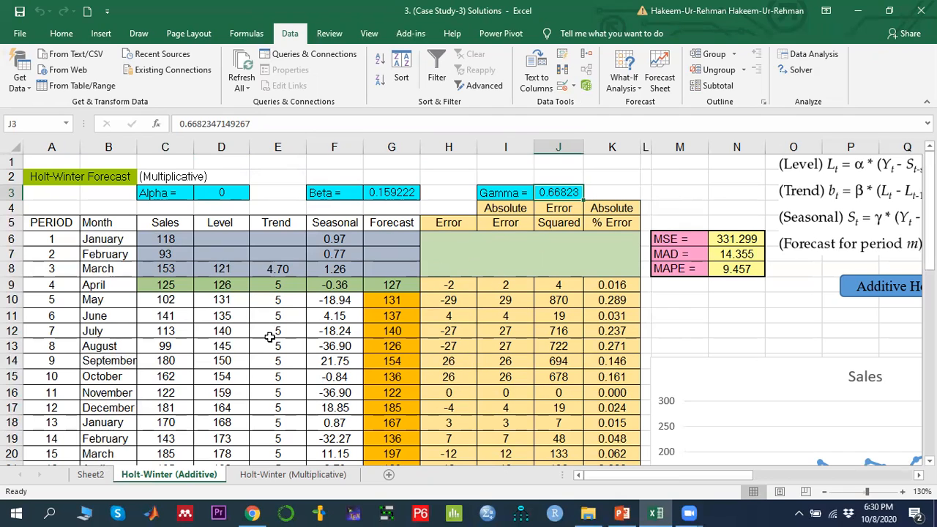
Step: On the Holt-Winter (Multiplicative) sheet, set Alpha in D3, Beta in G3 and Gamma in J3 to 0
{"action": "left_click", "coordinate": [276, 475]}
{"action": "left_click", "coordinate": [209, 187]}
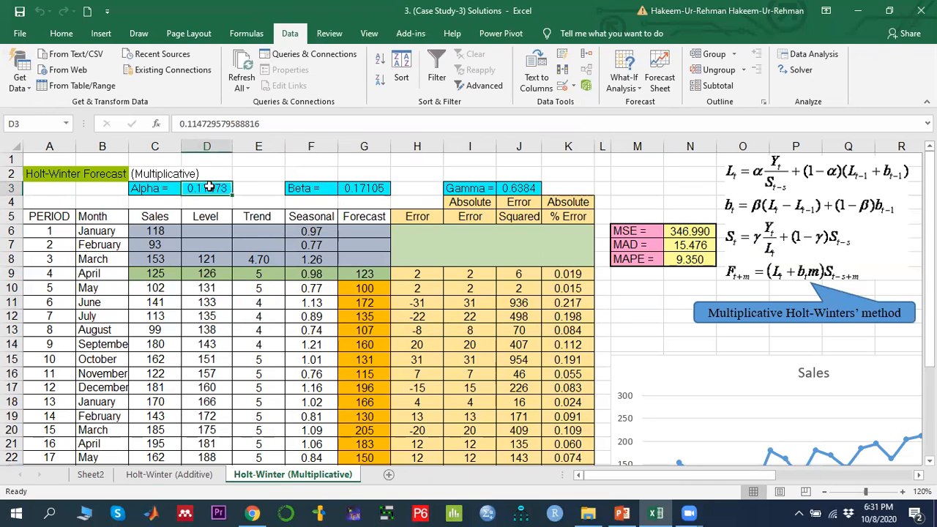
{"action": "key", "text": "Delete"}
{"action": "key", "text": "Right"}
{"action": "key", "text": "Right"}
{"action": "key", "text": "Right"}
{"action": "key", "text": "Right"}
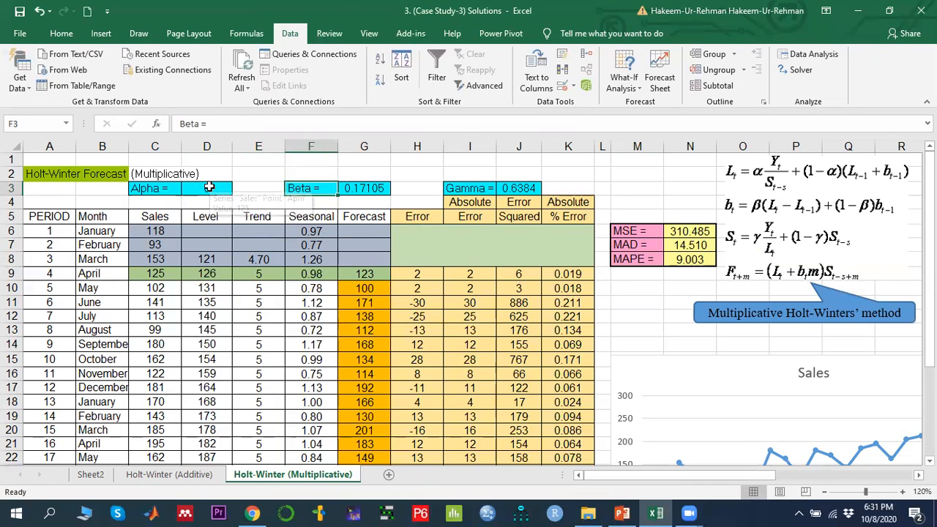
{"action": "key", "text": "Left"}
{"action": "type", "text": "0"}
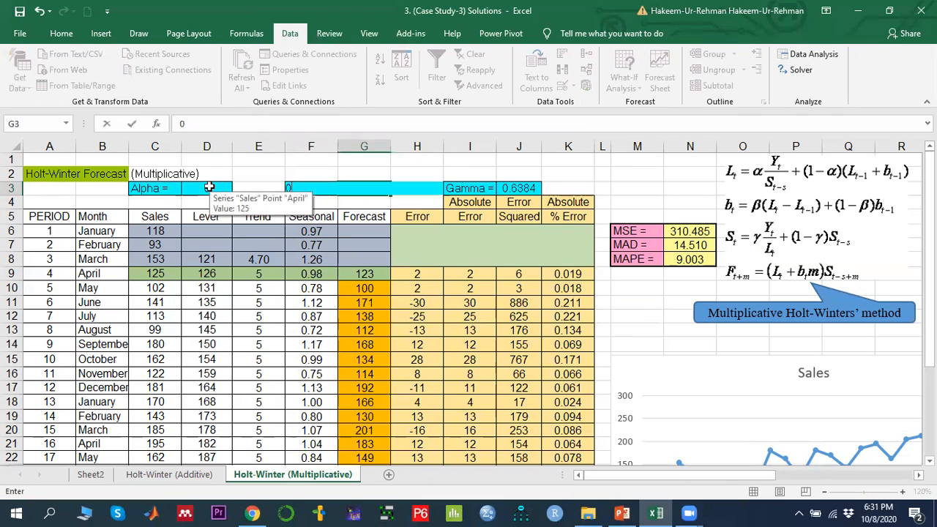
{"action": "key", "text": "Right"}
{"action": "key", "text": "Right"}
{"action": "key", "text": "Right"}
{"action": "type", "text": "0"}
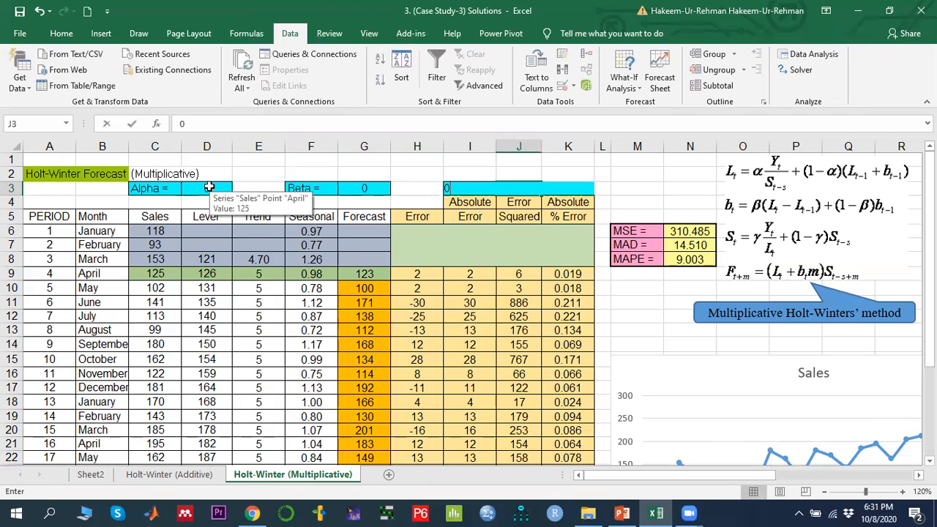
{"action": "left_click_drag", "start_coordinate": [396, 171], "coordinate": [396, 161]}
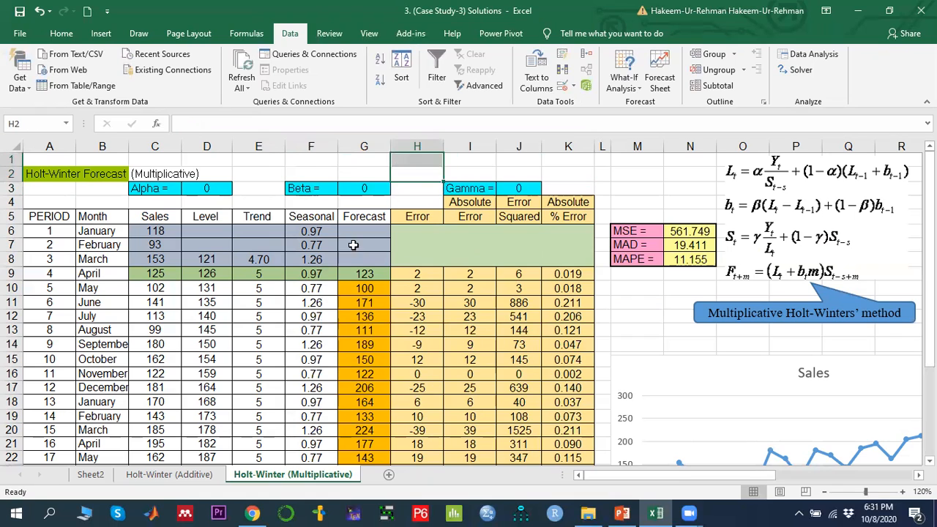
Step: Examine the Period, Month and Sales data and the initial Level, Trend and Seasonal formulas on the Multiplicative sheet
{"action": "left_click", "coordinate": [62, 216]}
{"action": "left_click_drag", "start_coordinate": [62, 217], "coordinate": [165, 300]}
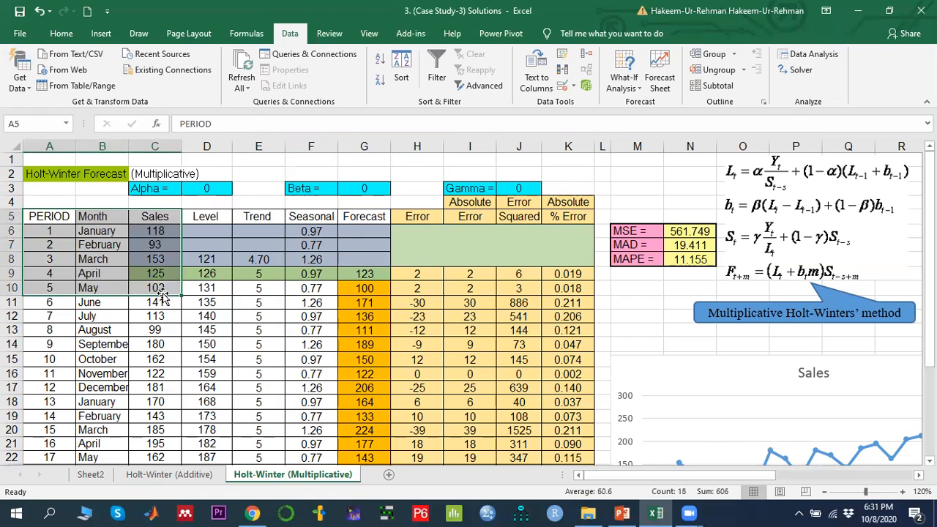
{"action": "left_click", "coordinate": [216, 259]}
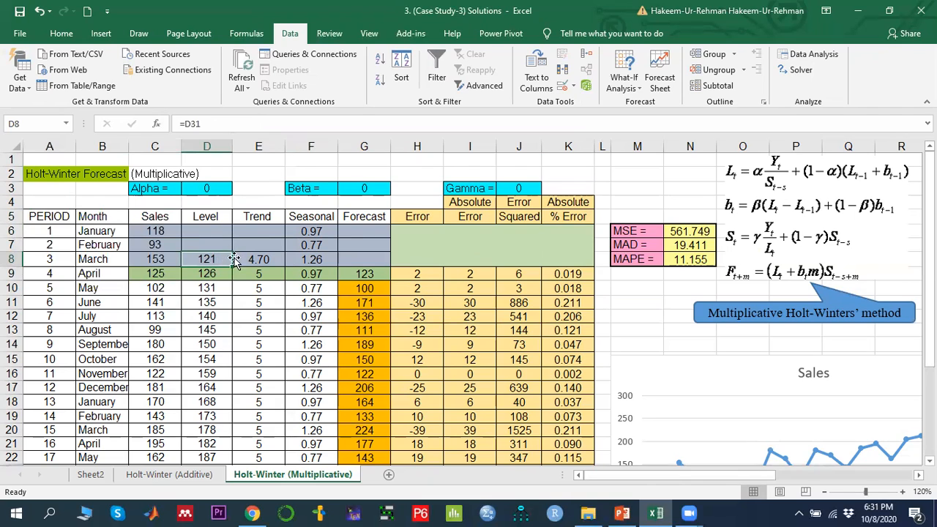
{"action": "left_click", "coordinate": [267, 258]}
{"action": "left_click", "coordinate": [316, 235]}
{"action": "left_click_drag", "start_coordinate": [316, 234], "coordinate": [319, 257]}
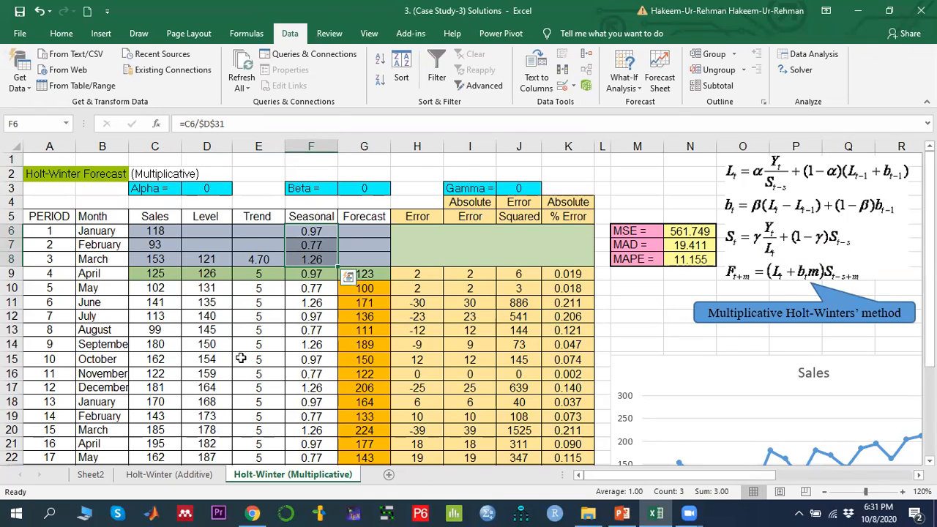
{"action": "left_click", "coordinate": [208, 258]}
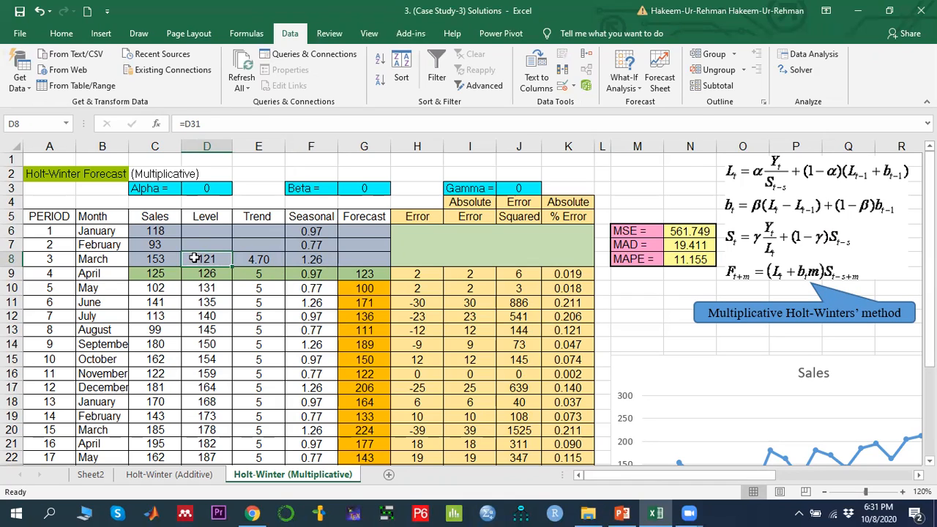
Step: Trace the initial Level in D8 to the average of the first three Sales values in D31
{"action": "left_click_drag", "start_coordinate": [160, 230], "coordinate": [167, 439]}
{"action": "scroll", "coordinate": [175, 432], "scroll_direction": "down", "scroll_amount": 2}
{"action": "left_click", "coordinate": [212, 384]}
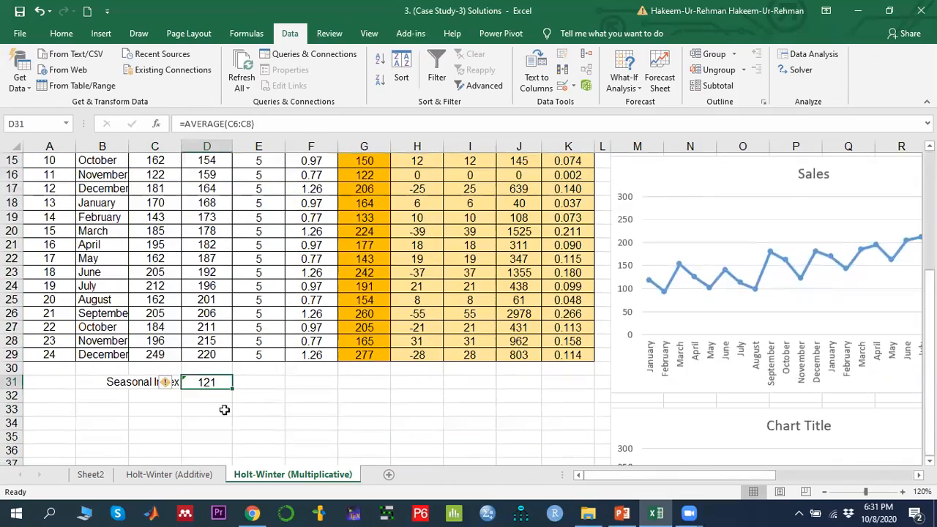
{"action": "scroll", "coordinate": [224, 410], "scroll_direction": "up", "scroll_amount": 5}
{"action": "left_click", "coordinate": [211, 260]}
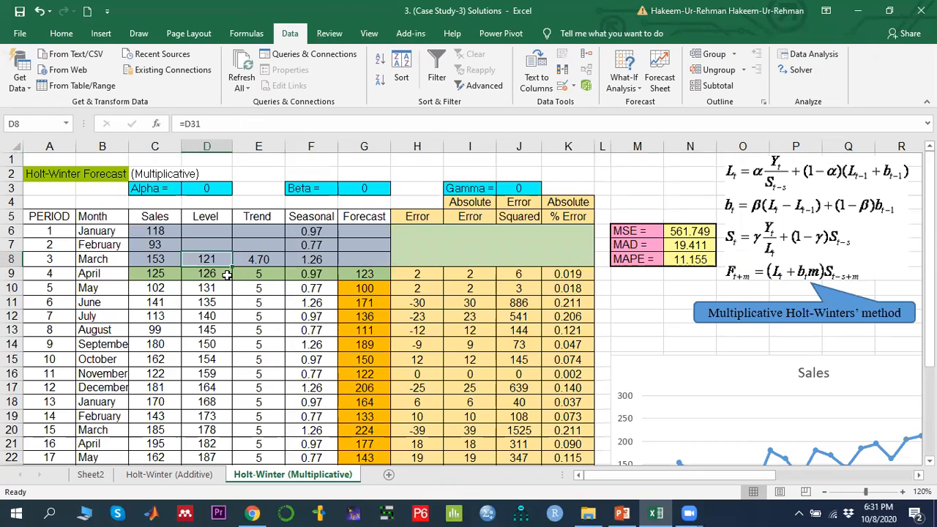
Step: Trace the initial Trend in E8 to the X Variable coefficient in V18 of the regression output
{"action": "left_click", "coordinate": [263, 259]}
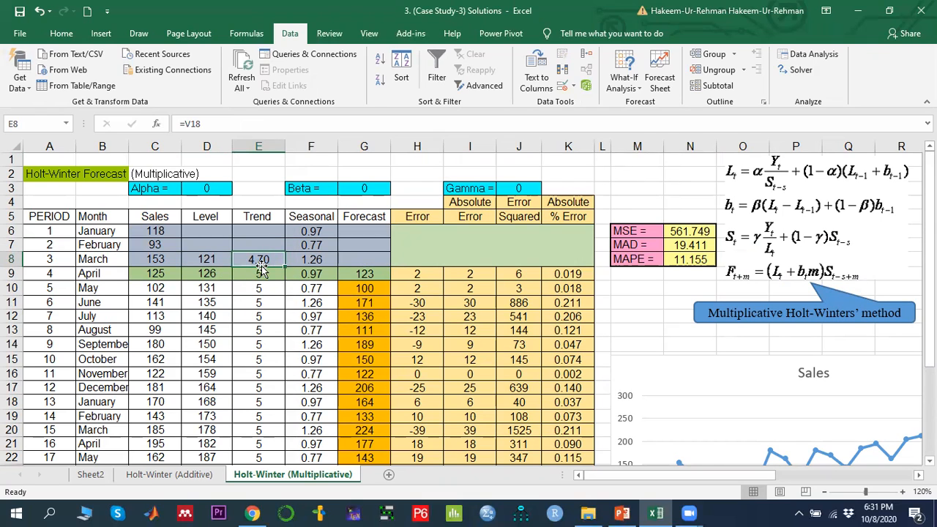
{"action": "left_click_drag", "start_coordinate": [632, 473], "coordinate": [732, 463]}
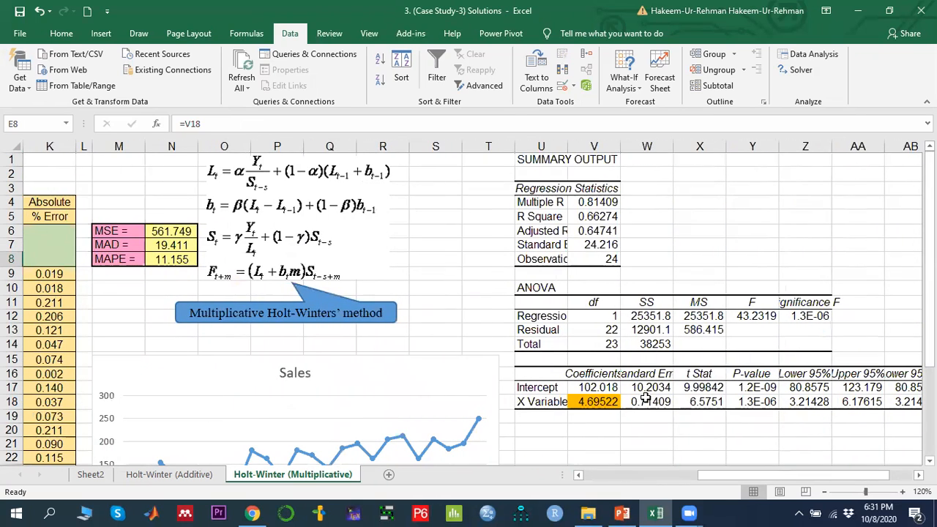
{"action": "left_click", "coordinate": [594, 401]}
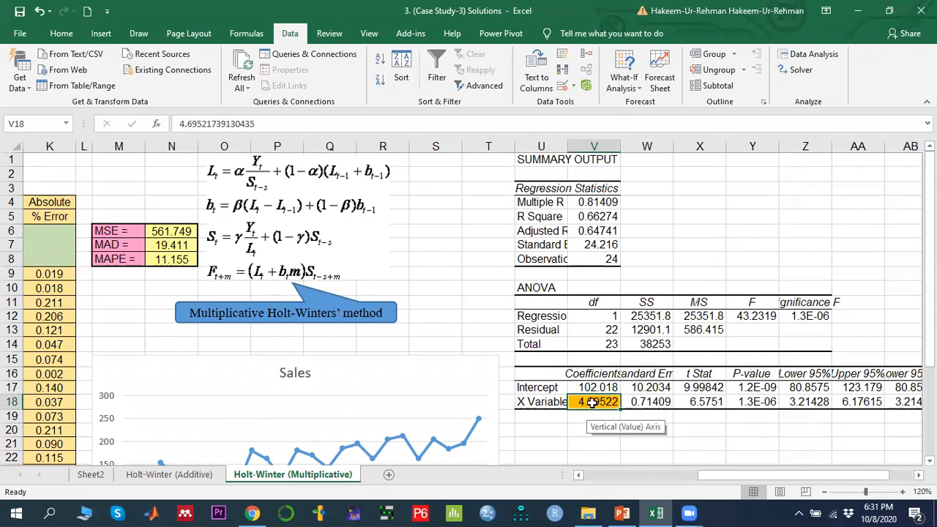
{"action": "left_click", "coordinate": [644, 475]}
{"action": "left_click", "coordinate": [267, 259]}
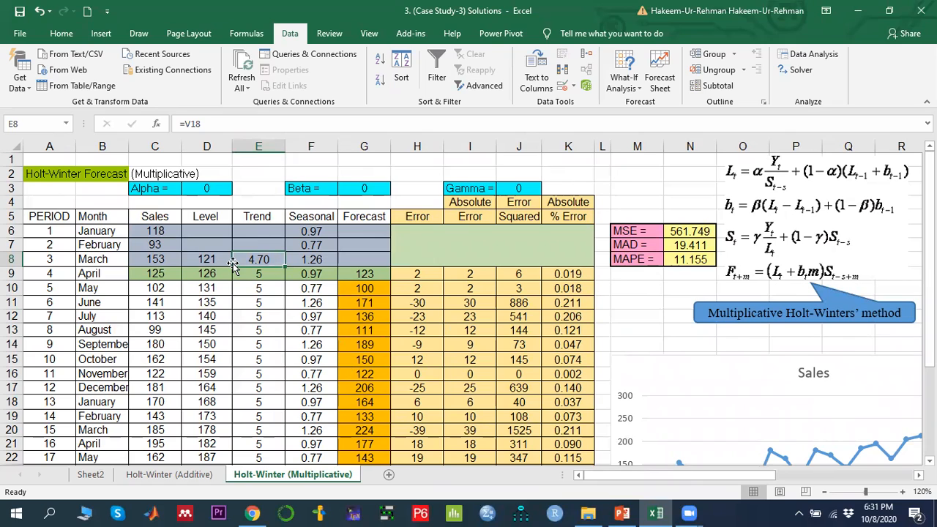
Step: Examine the initial Seasonal formulas in F6:F8 together with the Sales values and the average in D31
{"action": "left_click", "coordinate": [323, 261]}
{"action": "left_click_drag", "start_coordinate": [312, 228], "coordinate": [311, 258]}
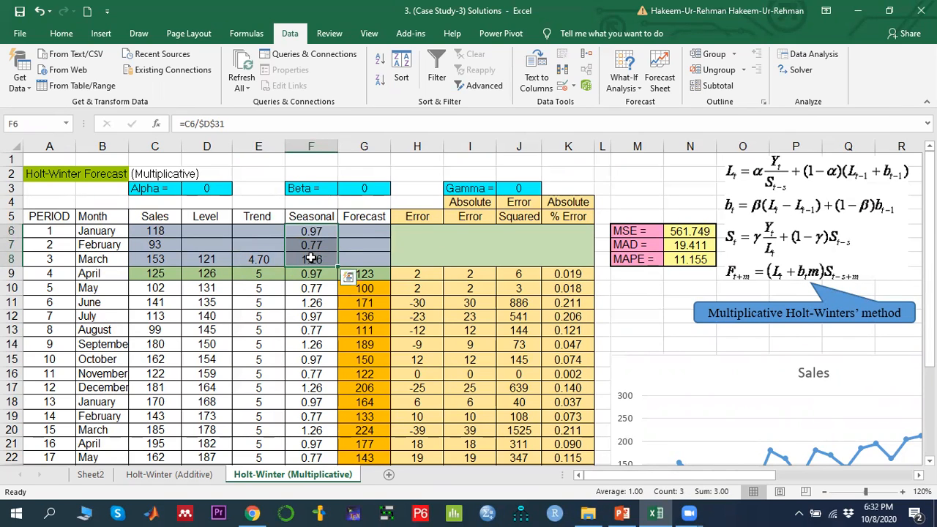
{"action": "left_click", "coordinate": [156, 226]}
{"action": "scroll", "coordinate": [185, 312], "scroll_direction": "down", "scroll_amount": 4}
{"action": "left_click", "coordinate": [220, 414]}
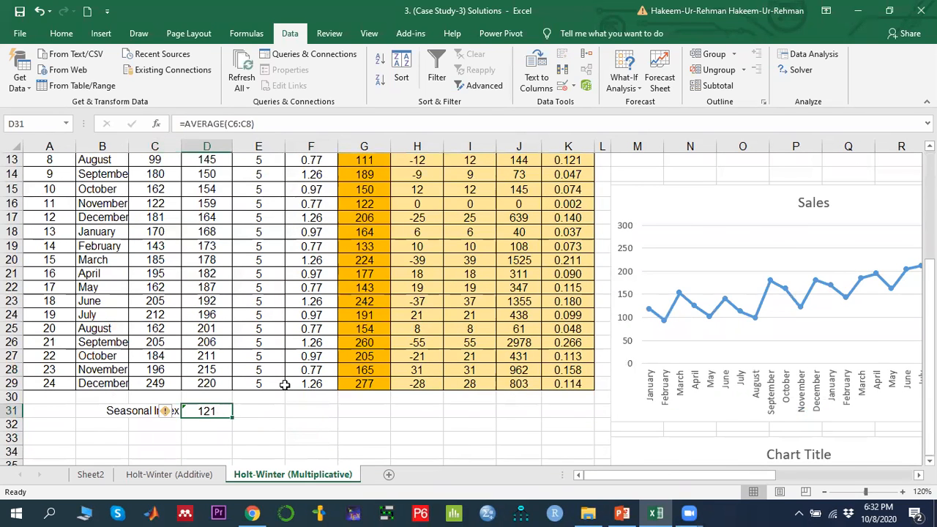
{"action": "scroll", "coordinate": [284, 383], "scroll_direction": "up", "scroll_amount": 4}
{"action": "left_click_drag", "start_coordinate": [315, 231], "coordinate": [319, 258]}
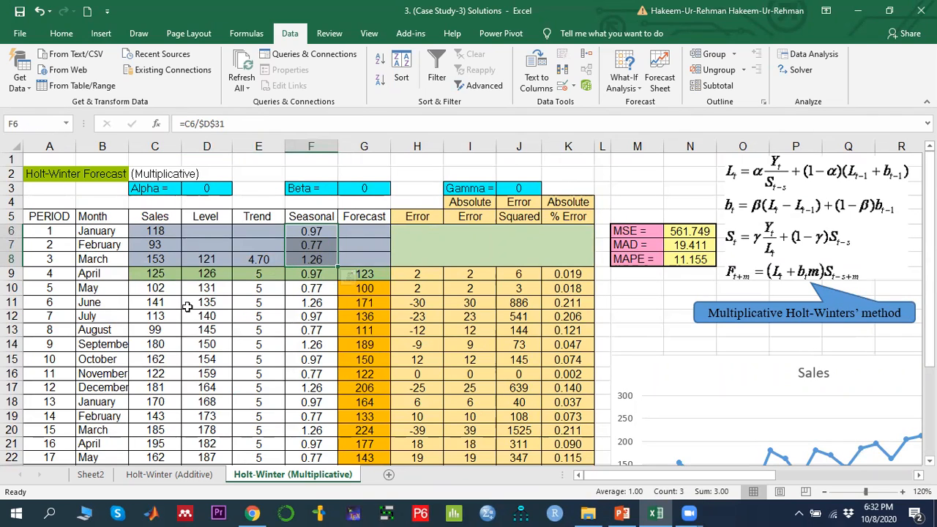
Step: Examine the April Level formula in D9 and its cell references against the multiplicative Level equation
{"action": "left_click", "coordinate": [206, 274]}
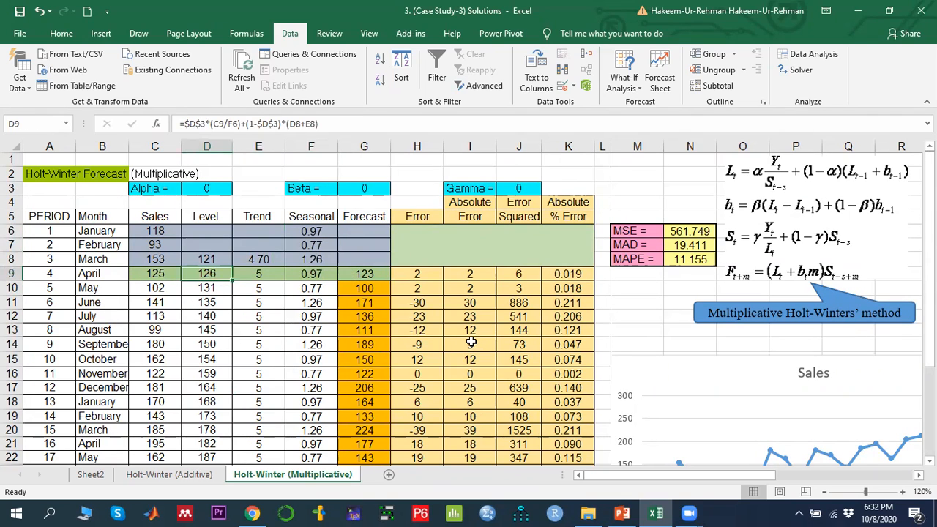
{"action": "left_click_drag", "start_coordinate": [641, 473], "coordinate": [650, 466]}
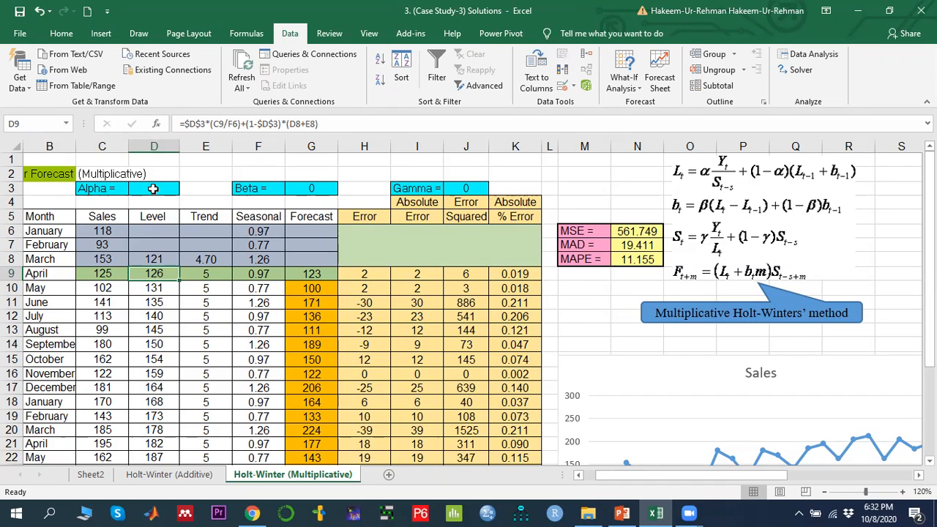
{"action": "double_click", "coordinate": [162, 274]}
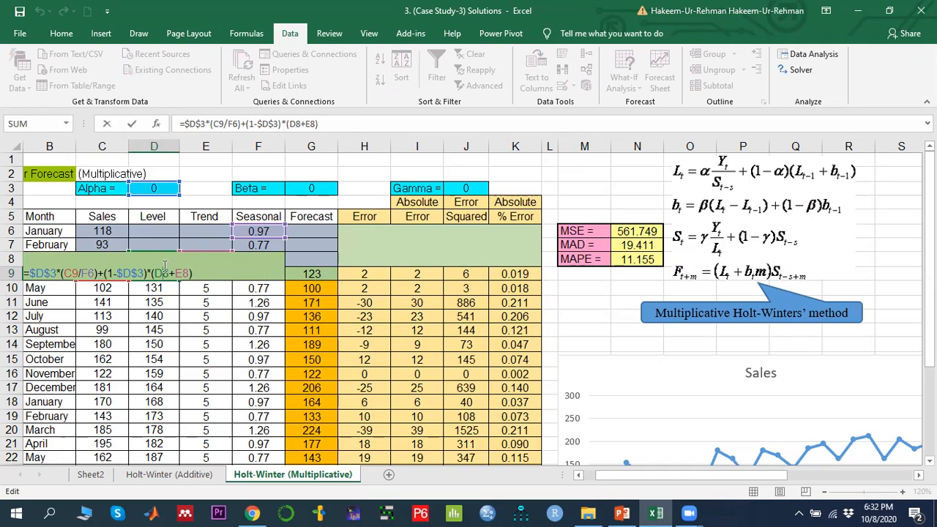
{"action": "key", "text": "Escape"}
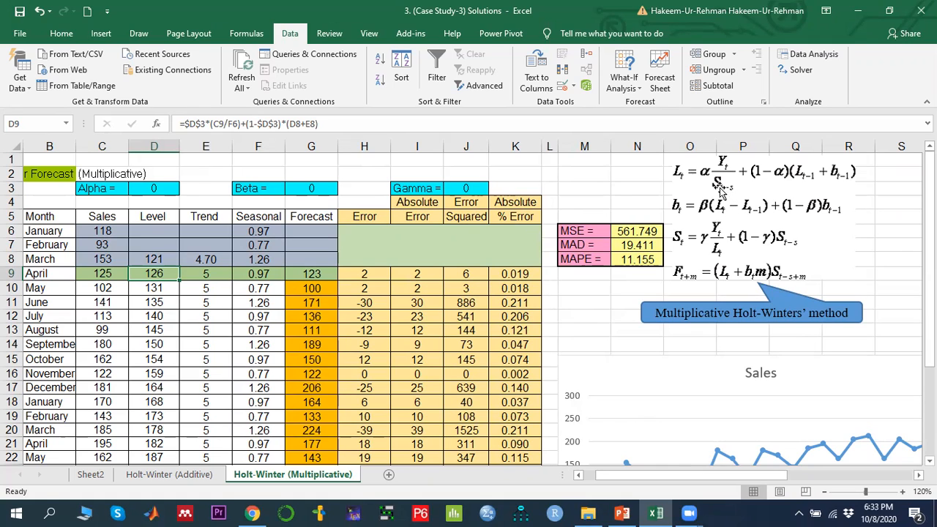
{"action": "left_click", "coordinate": [259, 231]}
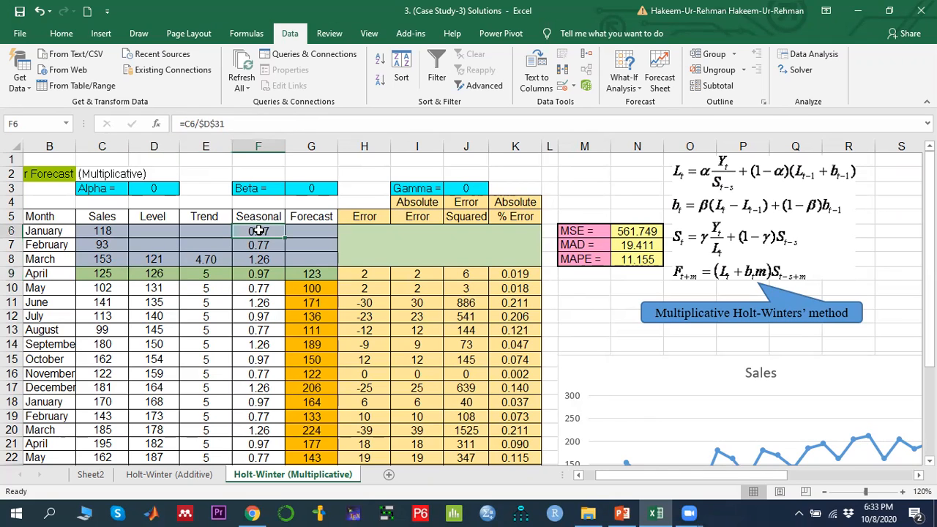
{"action": "left_click", "coordinate": [154, 273]}
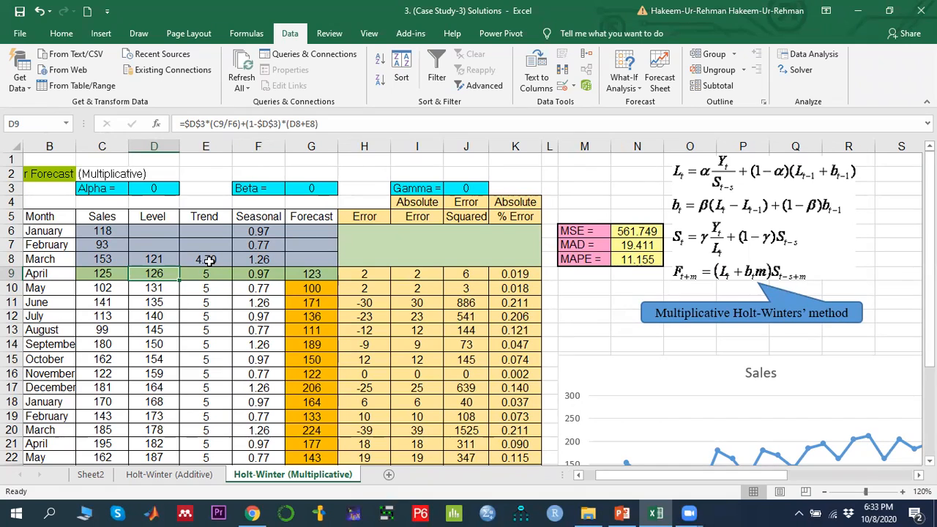
{"action": "left_click", "coordinate": [154, 273]}
{"action": "scroll", "coordinate": [165, 295], "scroll_direction": "down", "scroll_amount": 3}
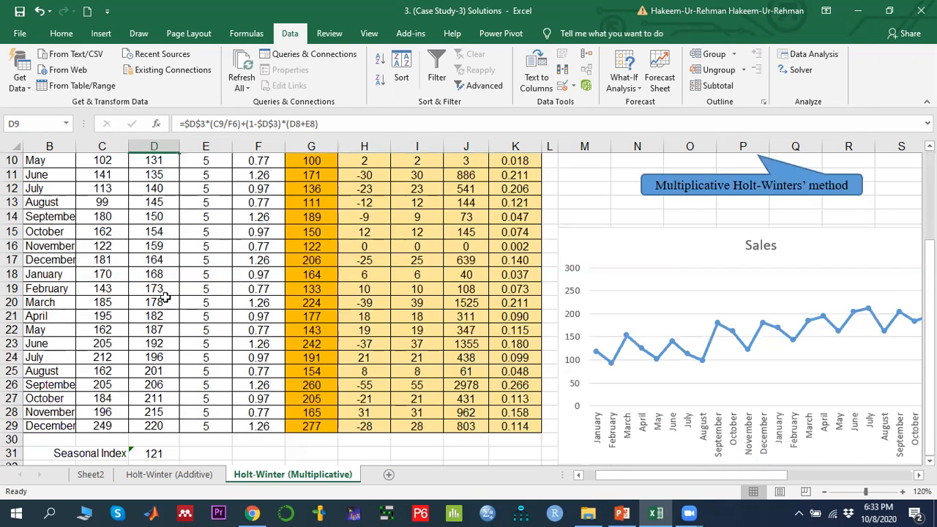
{"action": "scroll", "coordinate": [167, 411], "scroll_direction": "up", "scroll_amount": 3}
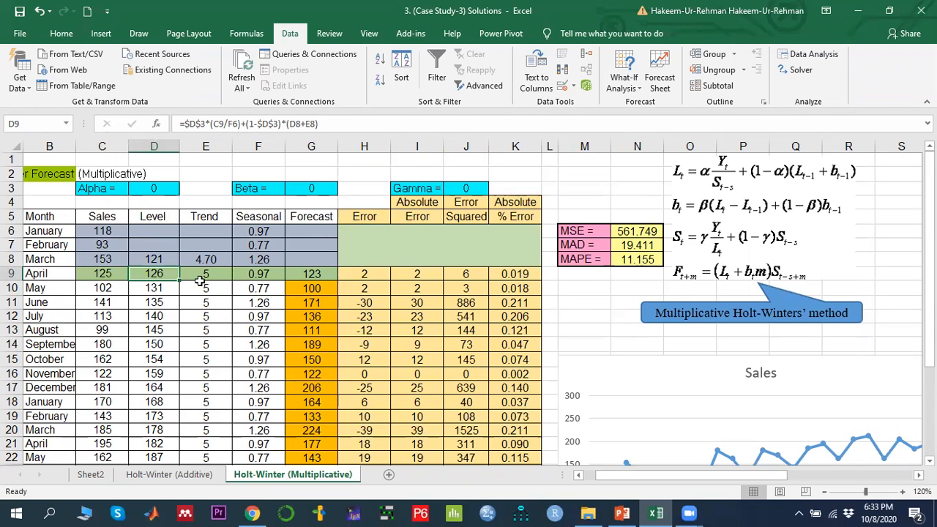
Step: Examine the April Trend formula in E9 and the Beta constant in G3
{"action": "left_click", "coordinate": [209, 272]}
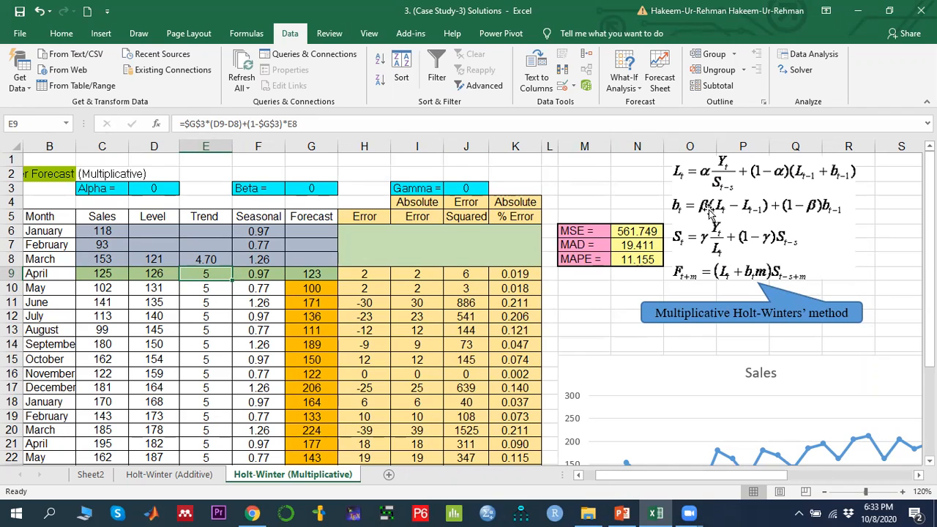
{"action": "left_click", "coordinate": [308, 189]}
{"action": "left_click", "coordinate": [199, 273]}
Step: Examine the April Seasonal formula in F9 and the Gamma constant in J3
{"action": "left_click", "coordinate": [272, 271]}
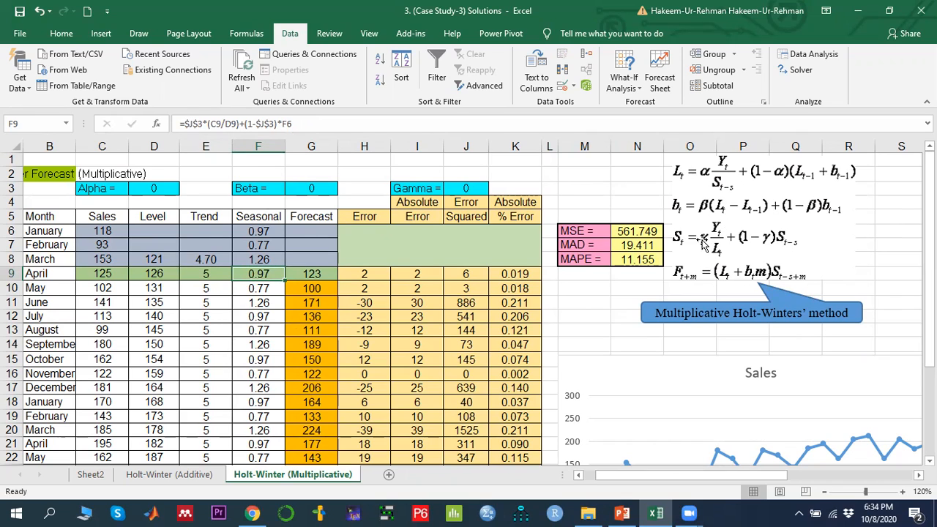
{"action": "left_click", "coordinate": [469, 188]}
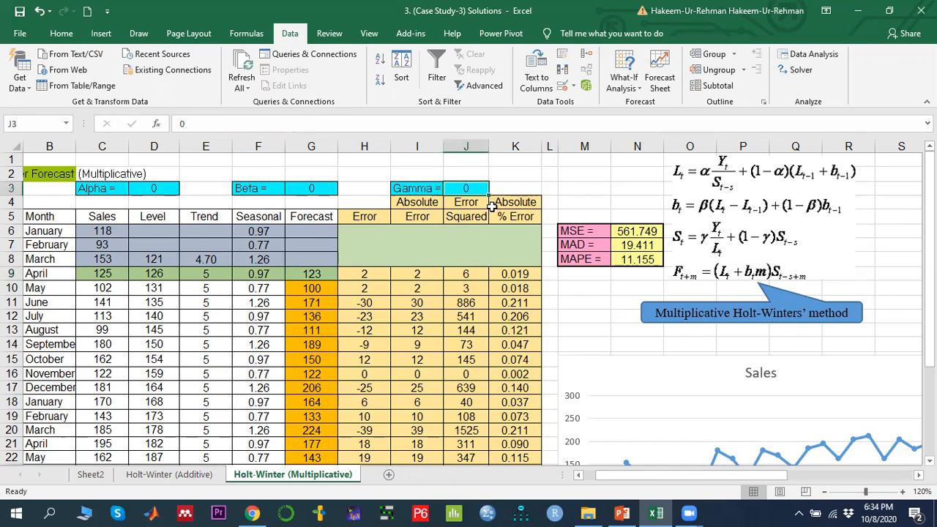
{"action": "left_click", "coordinate": [272, 274]}
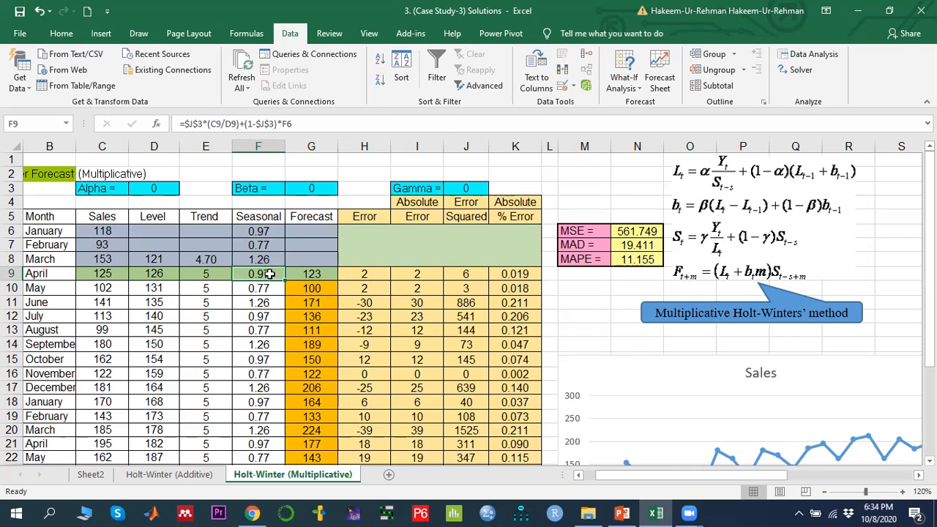
{"action": "scroll", "coordinate": [269, 273], "scroll_direction": "down", "scroll_amount": 1}
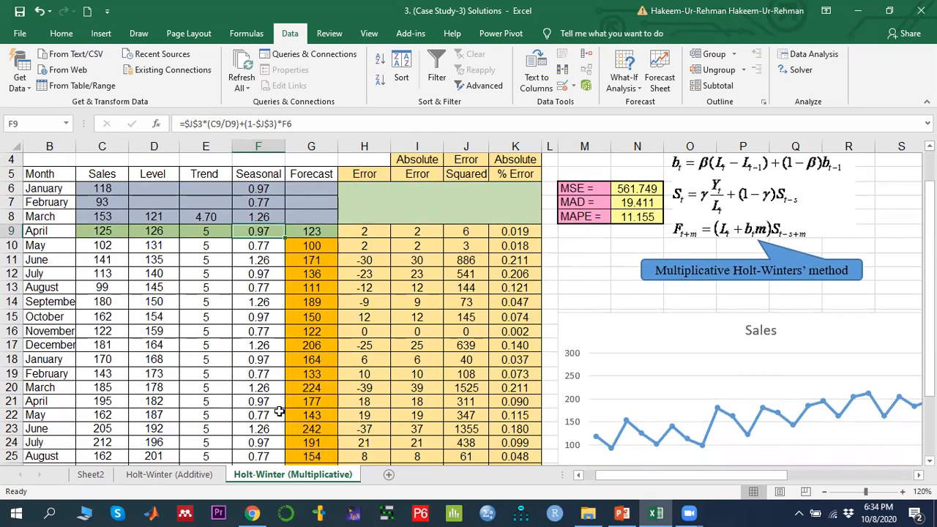
Step: Examine the Forecast formulas in G9 and G10 and the cells they reference
{"action": "left_click", "coordinate": [311, 230]}
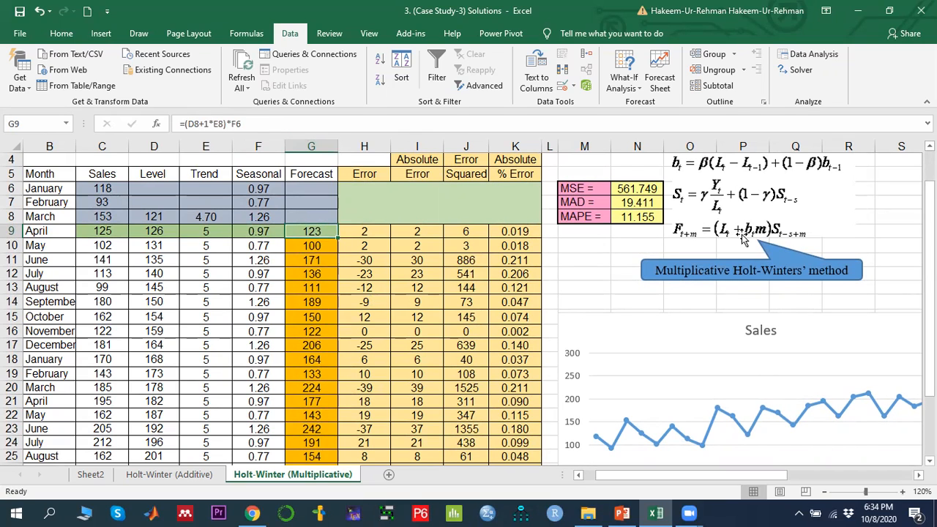
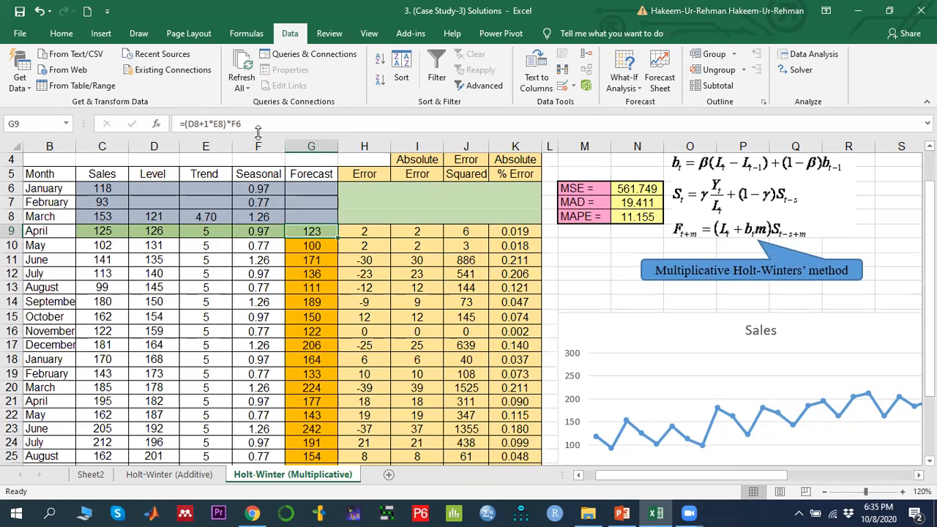
{"action": "double_click", "coordinate": [324, 232]}
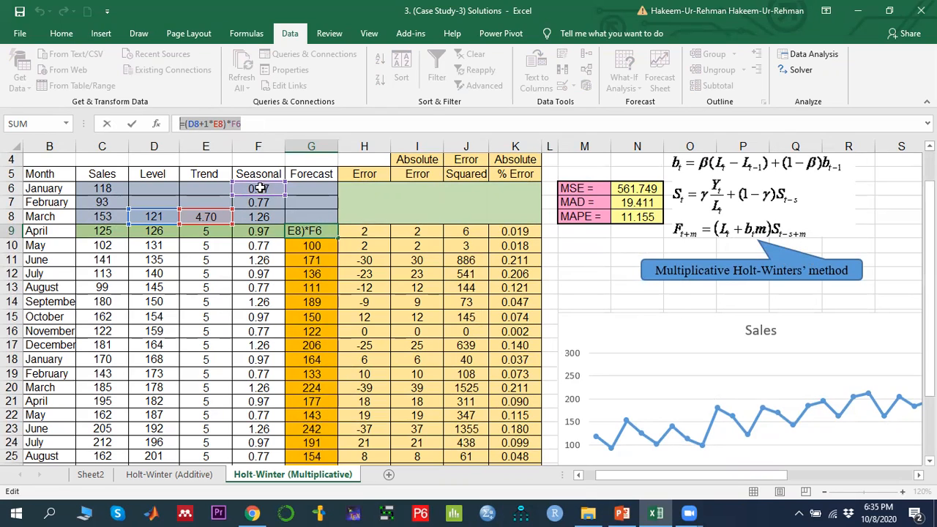
{"action": "key", "text": "ctrl+Return"}
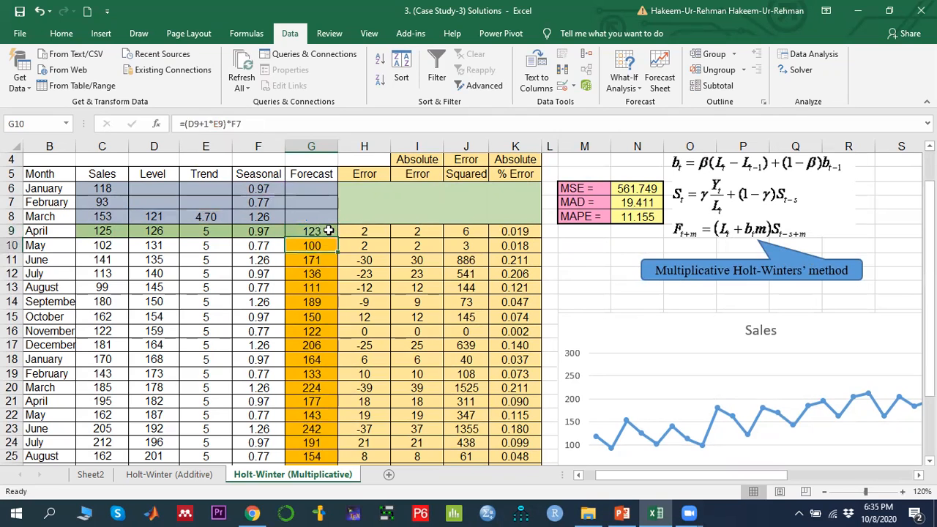
{"action": "left_click", "coordinate": [322, 247]}
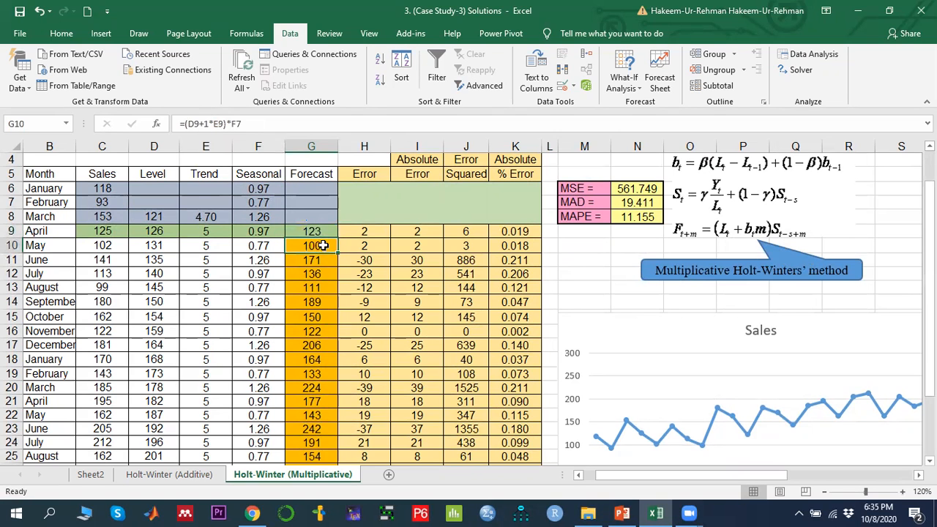
{"action": "scroll", "coordinate": [328, 322], "scroll_direction": "down", "scroll_amount": 2}
{"action": "scroll", "coordinate": [322, 366], "scroll_direction": "up", "scroll_amount": 3}
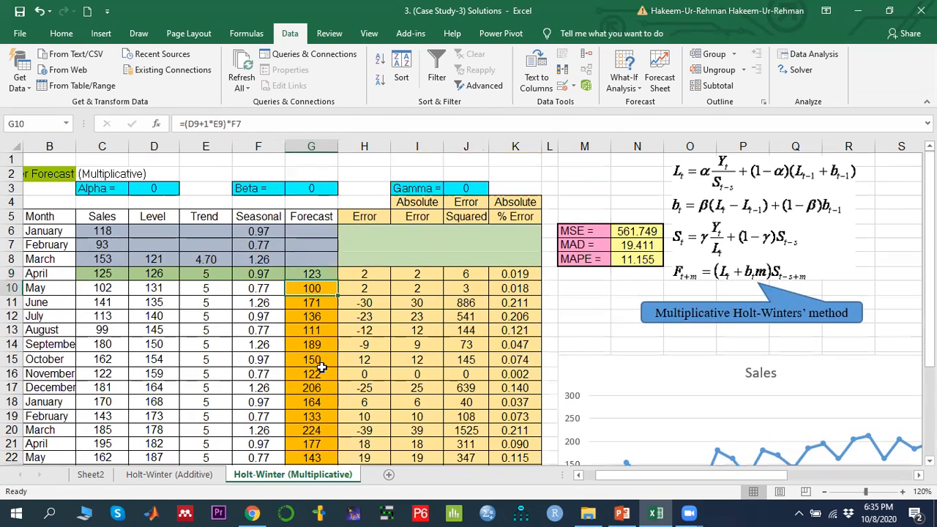
Step: Review the April error formulas in H9:K9 and the MSE, MAD and MAPE cells in N6:N8
{"action": "left_click_drag", "start_coordinate": [371, 218], "coordinate": [370, 299]}
{"action": "left_click", "coordinate": [361, 273]}
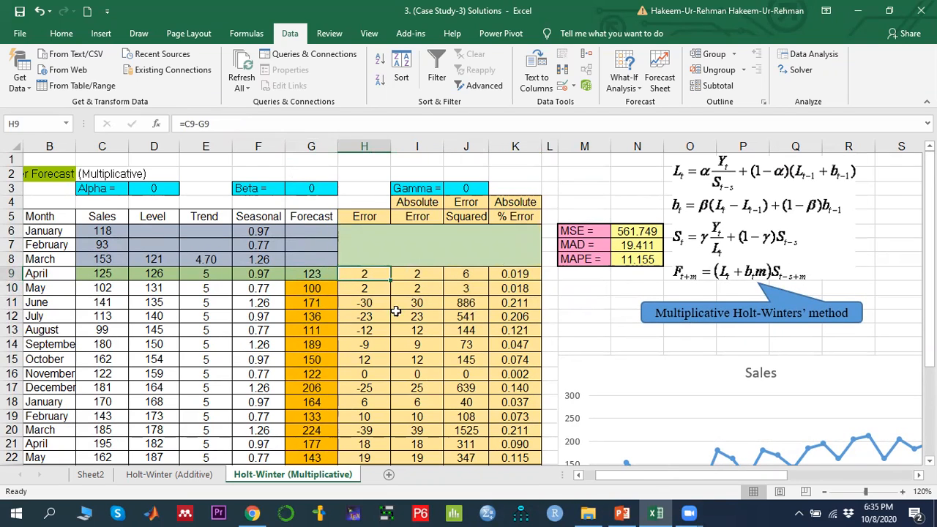
{"action": "left_click", "coordinate": [419, 273]}
{"action": "left_click", "coordinate": [463, 280]}
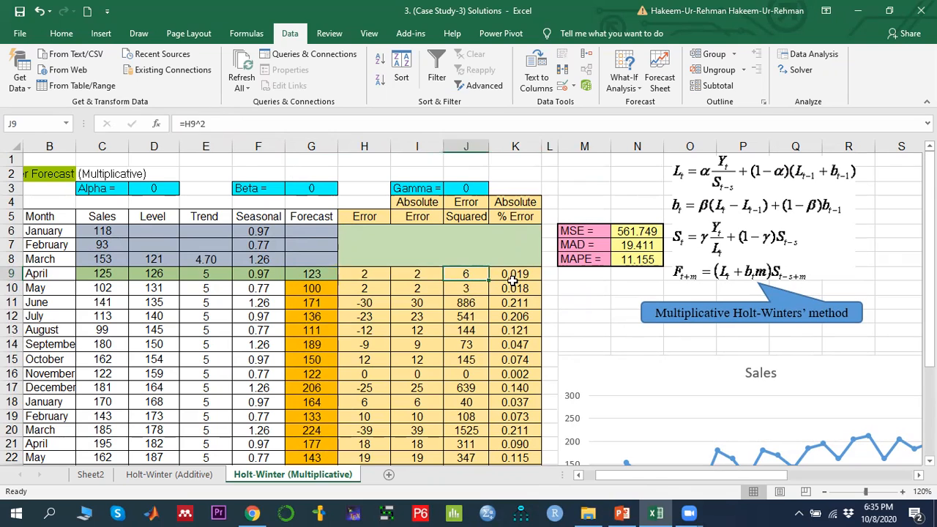
{"action": "left_click", "coordinate": [513, 278]}
{"action": "left_click_drag", "start_coordinate": [634, 231], "coordinate": [634, 265]}
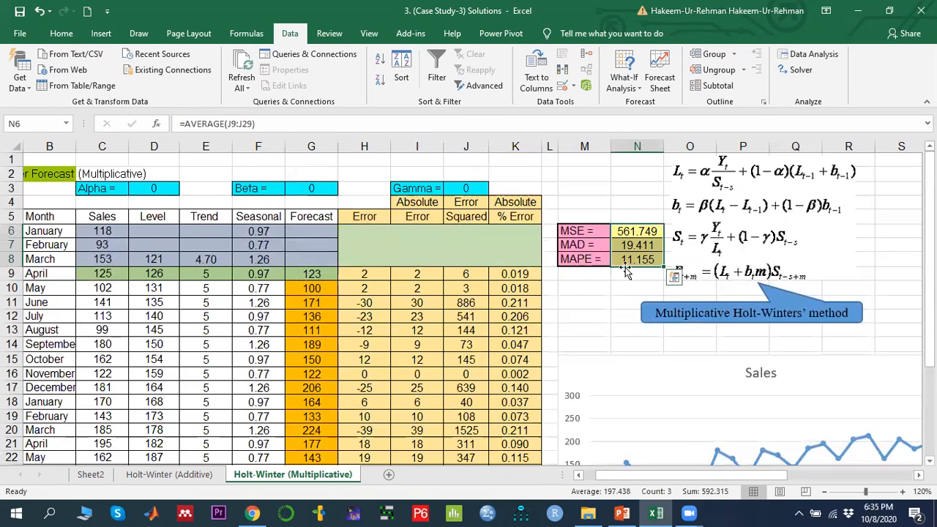
Step: Check the Alpha, Beta and Gamma constants in D3, G3 and J3 on the Multiplicative sheet
{"action": "left_click", "coordinate": [164, 189]}
{"action": "left_click", "coordinate": [329, 189]}
{"action": "left_click", "coordinate": [470, 189]}
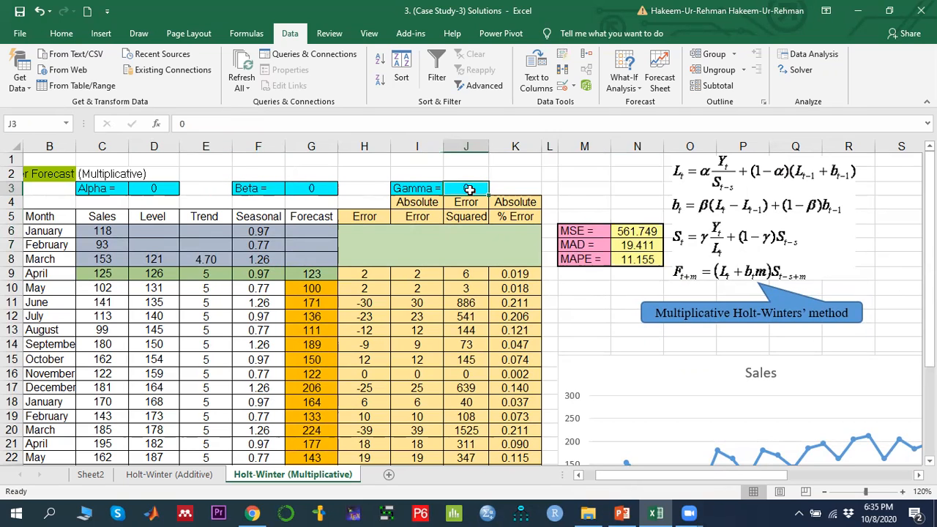
Step: Open Solver, check the current objective cell, and reset all Solver options and cell selections
{"action": "left_click", "coordinate": [802, 71]}
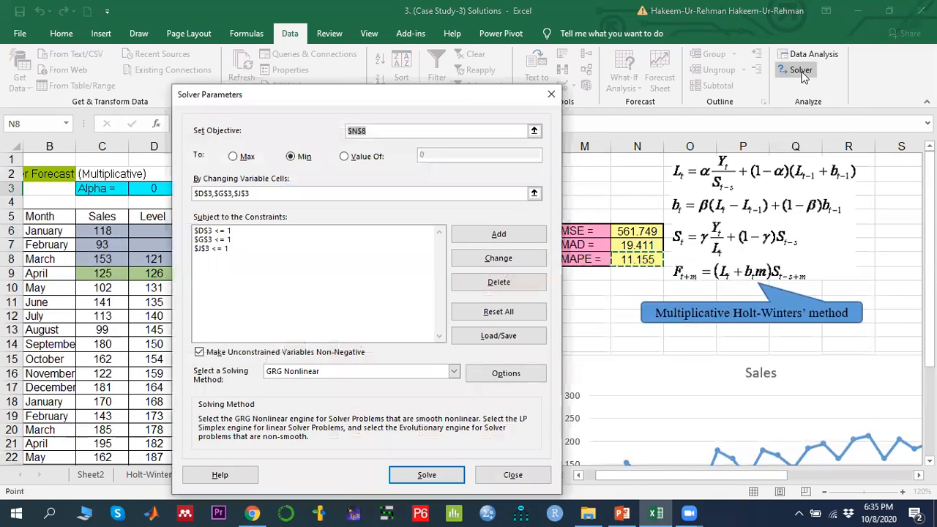
{"action": "left_click", "coordinate": [534, 130]}
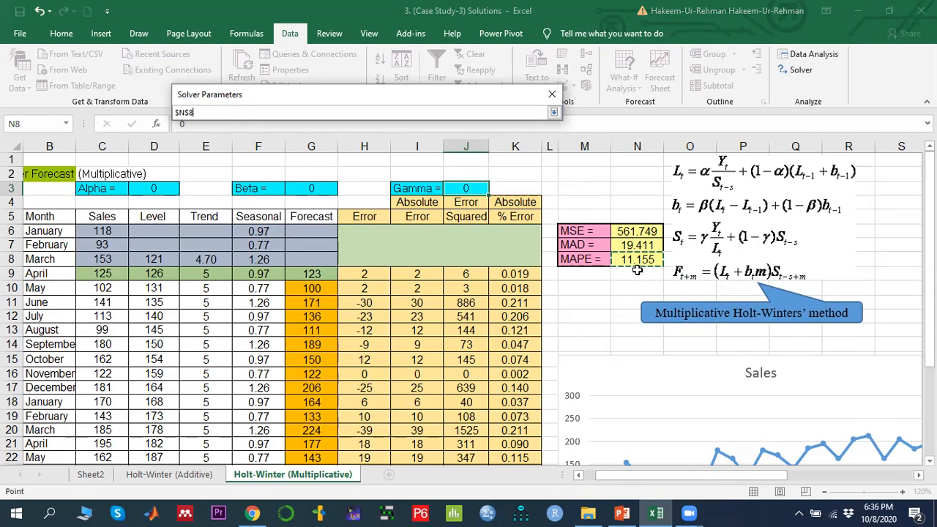
{"action": "left_click", "coordinate": [554, 113]}
{"action": "left_click", "coordinate": [502, 311]}
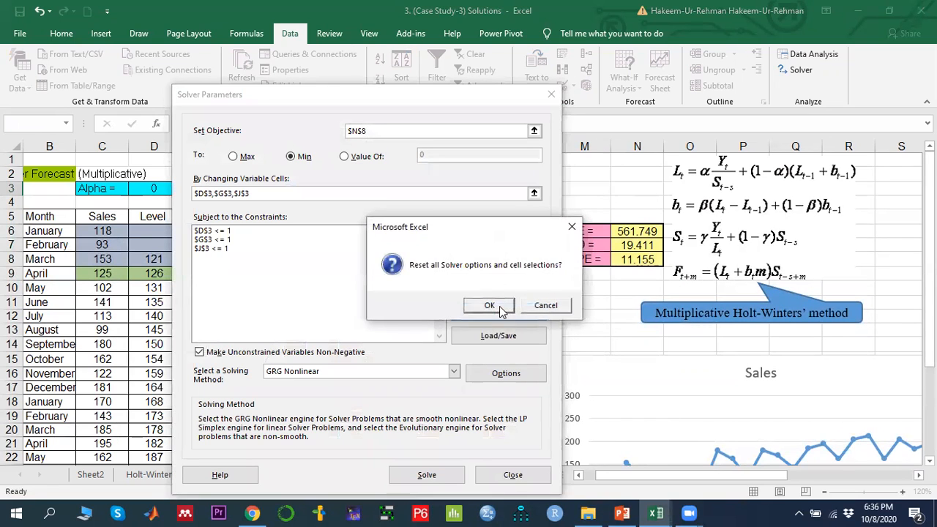
{"action": "left_click", "coordinate": [488, 307]}
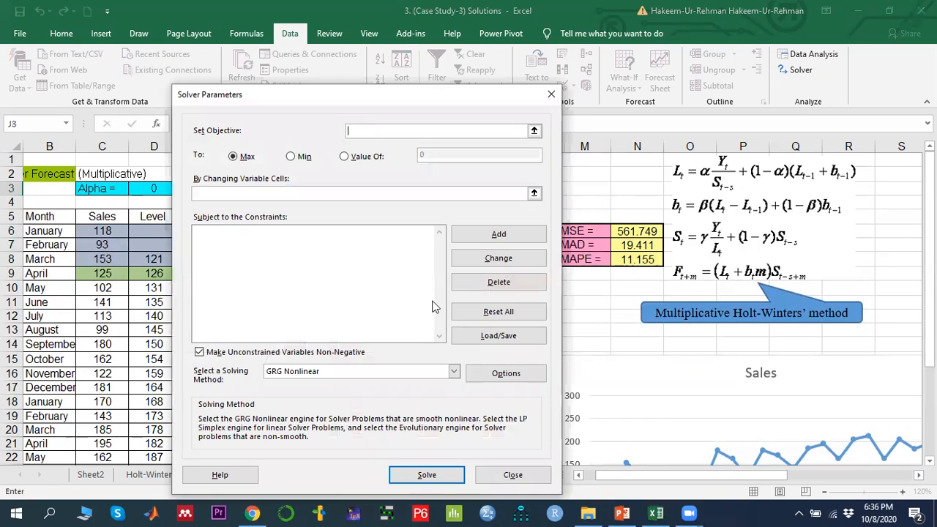
Step: Set the Solver objective to minimise the MAPE in cell N8
{"action": "left_click", "coordinate": [534, 131]}
{"action": "left_click", "coordinate": [629, 259]}
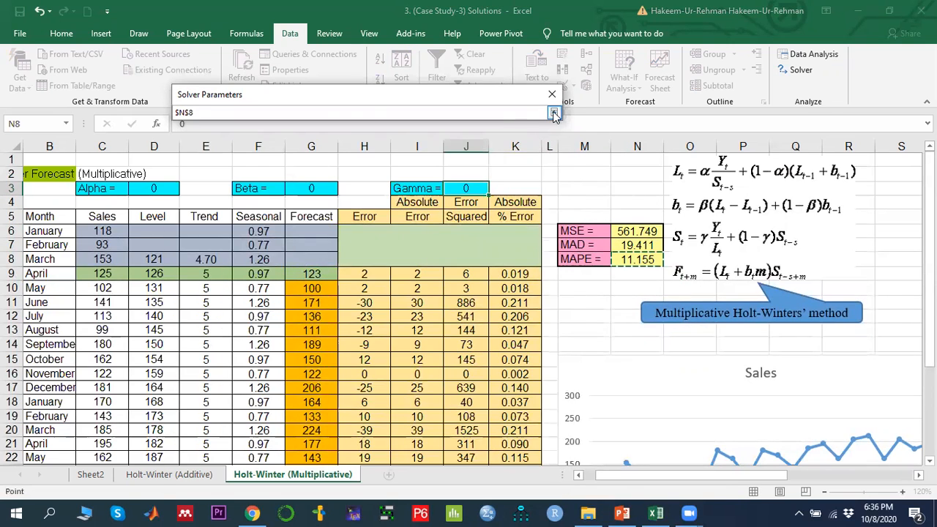
{"action": "left_click", "coordinate": [554, 114]}
{"action": "left_click", "coordinate": [293, 156]}
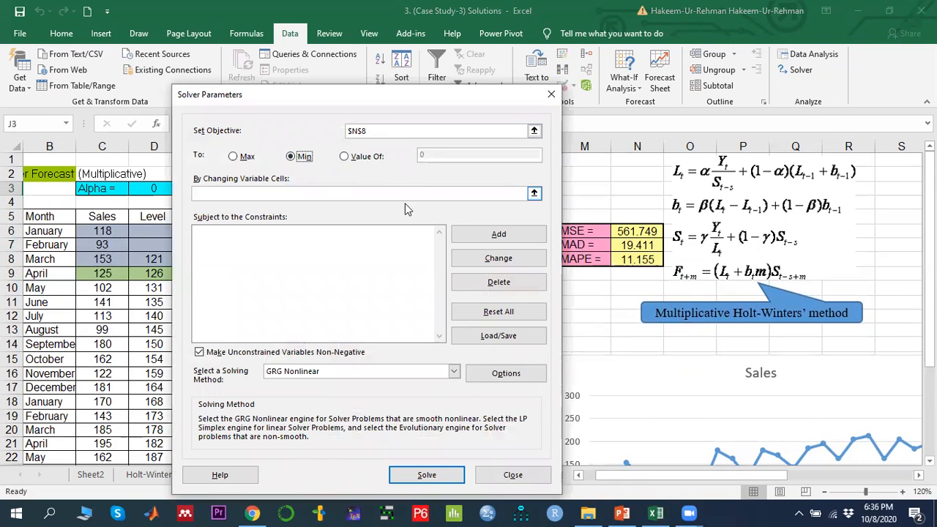
Step: Set the Solver's changing variable cells to the Alpha, Beta and Gamma constants in D3, G3 and J3
{"action": "left_click", "coordinate": [535, 194]}
{"action": "left_click", "coordinate": [156, 190]}
{"action": "type", "text": ","}
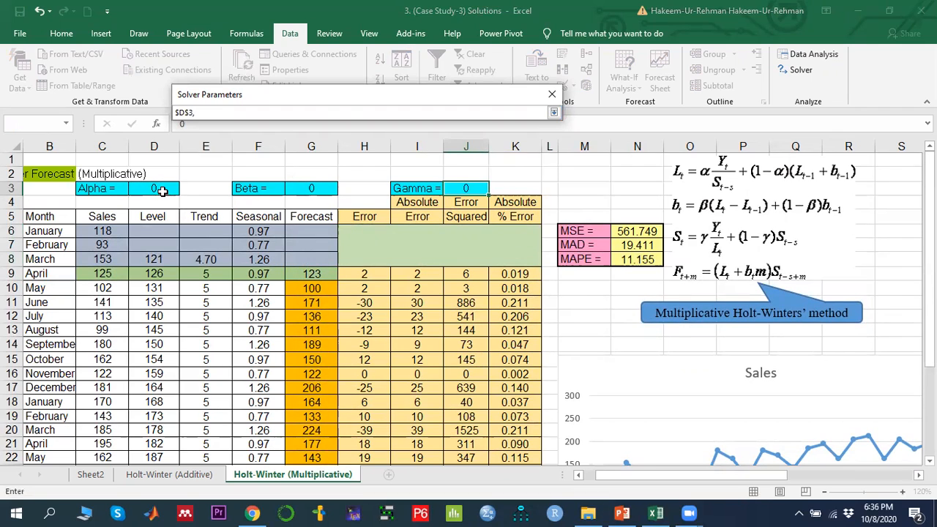
{"action": "left_click", "coordinate": [305, 189]}
{"action": "type", "text": ","}
{"action": "left_click", "coordinate": [463, 190]}
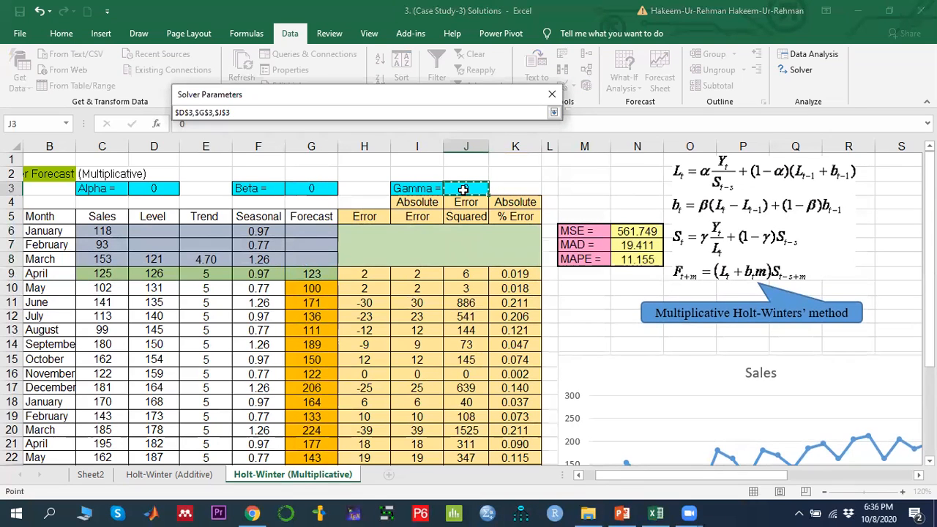
{"action": "left_click", "coordinate": [554, 113]}
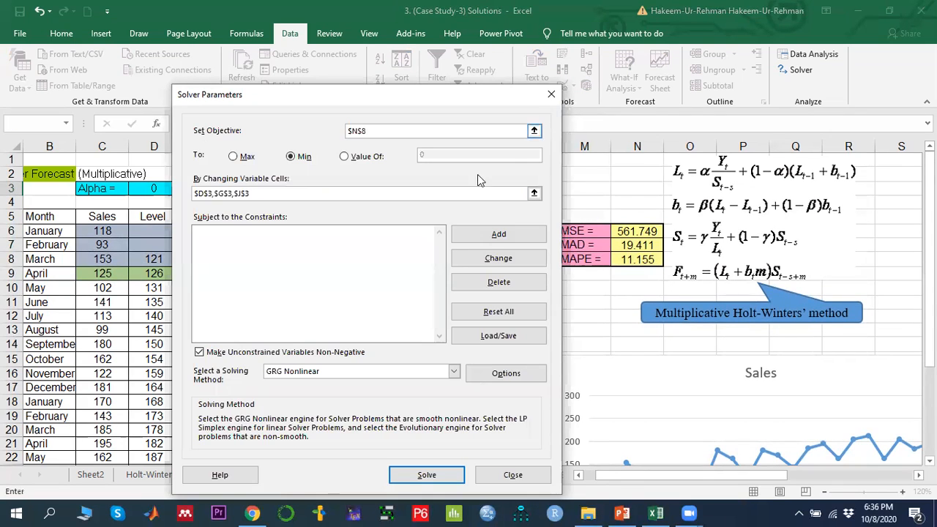
Step: Add Solver constraints keeping Alpha in D3, Beta in G3 and Gamma in J3 each less than or equal to 1
{"action": "left_click", "coordinate": [498, 233]}
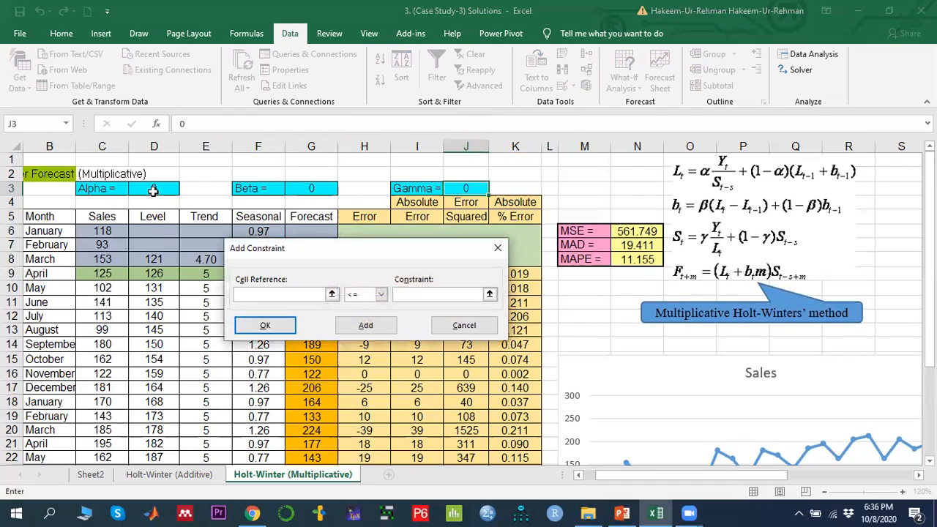
{"action": "left_click", "coordinate": [153, 190]}
{"action": "left_click", "coordinate": [412, 294]}
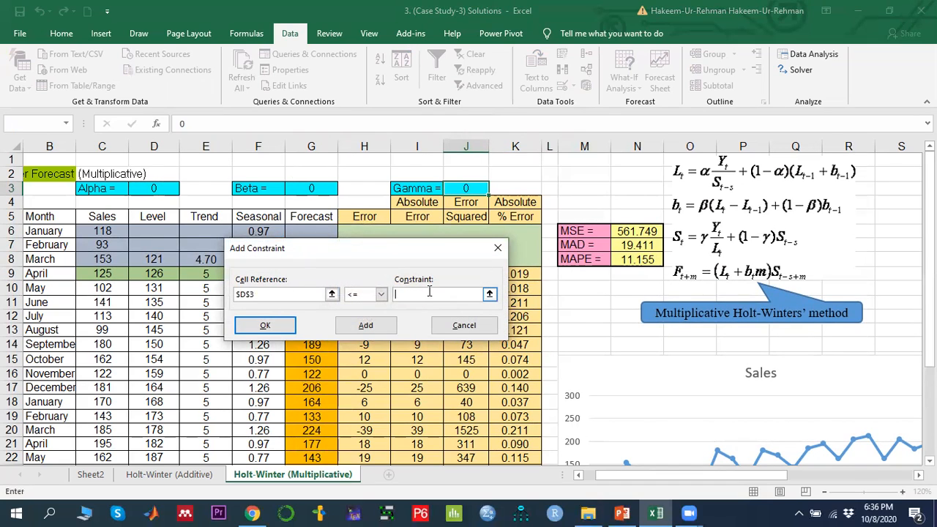
{"action": "left_click", "coordinate": [366, 325]}
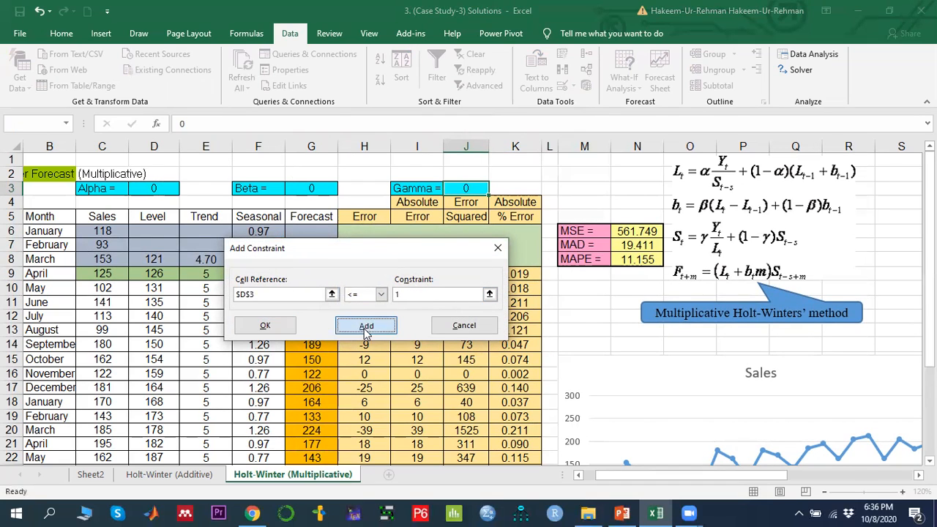
{"action": "left_click", "coordinate": [312, 189]}
{"action": "left_click", "coordinate": [415, 295]}
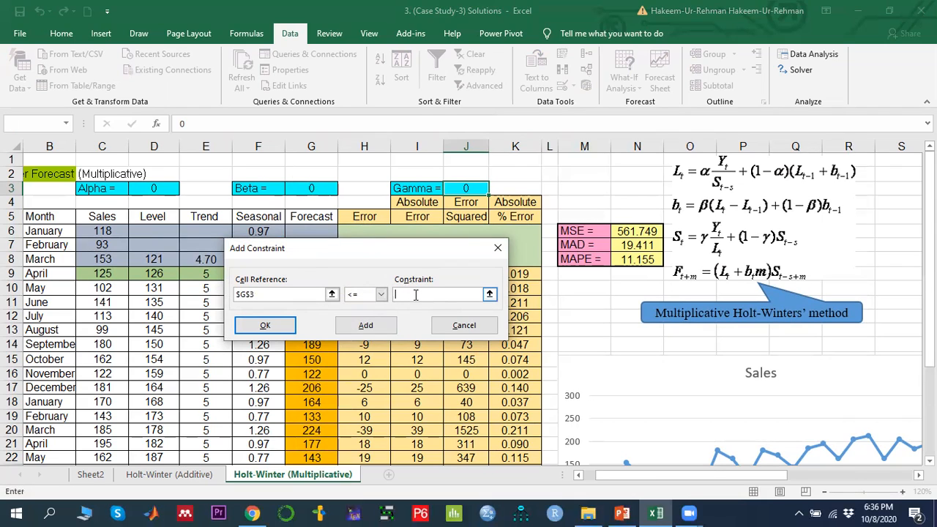
{"action": "left_click", "coordinate": [365, 325]}
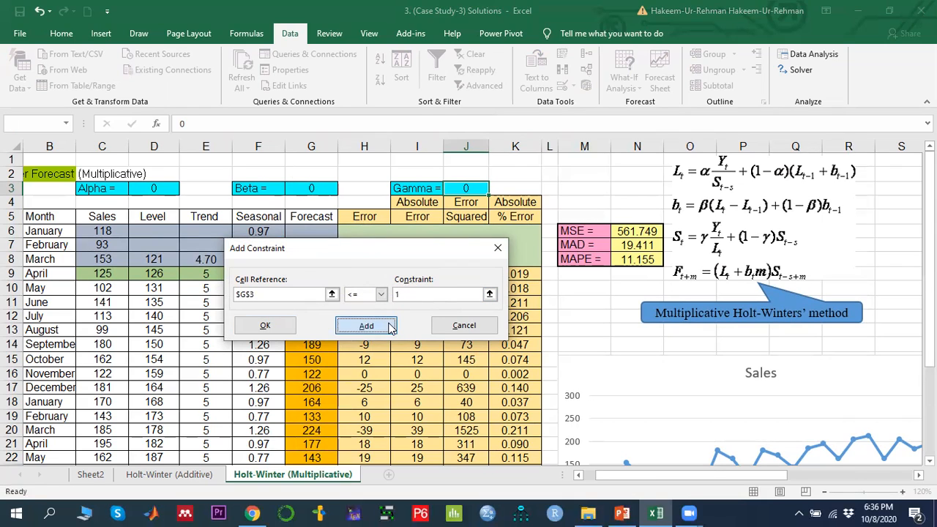
{"action": "left_click", "coordinate": [467, 189]}
{"action": "left_click", "coordinate": [423, 294]}
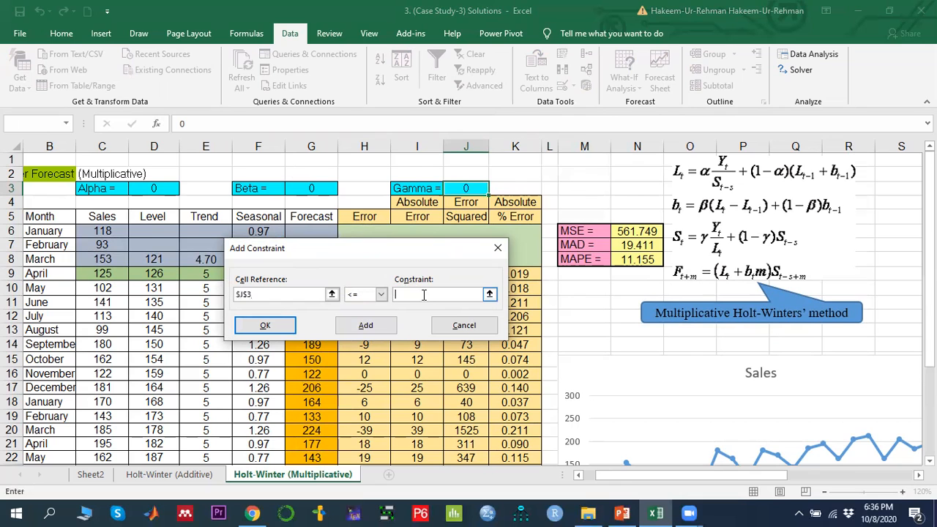
{"action": "type", "text": "1"}
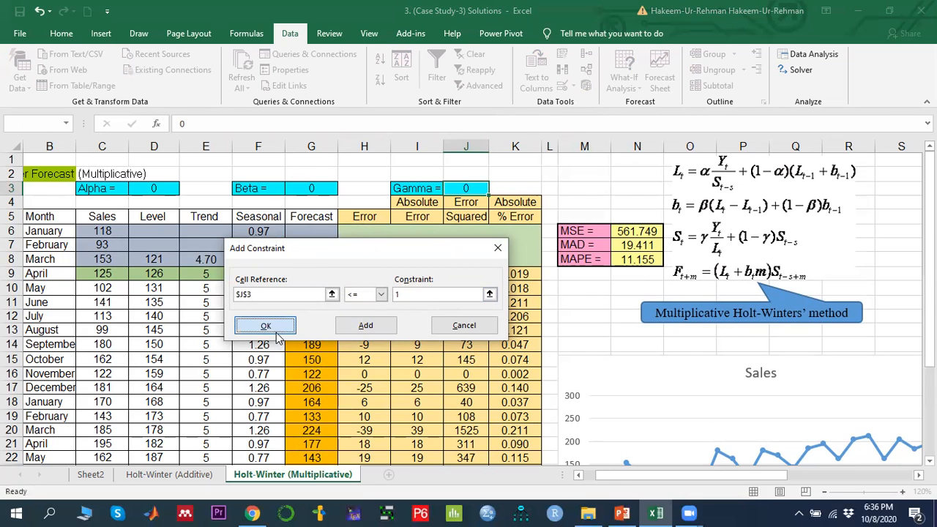
{"action": "left_click", "coordinate": [271, 325]}
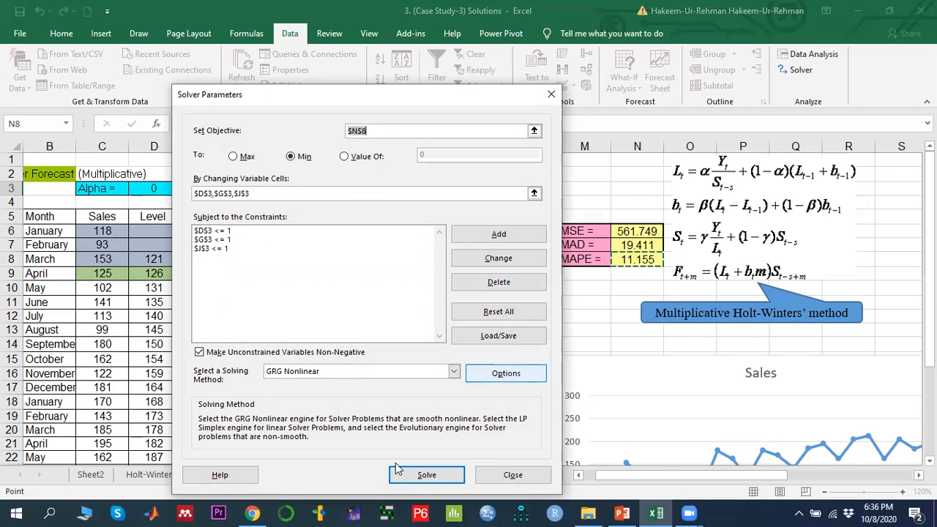
Step: Solve the model with the GRG Nonlinear method and keep the Solver solution
{"action": "left_click", "coordinate": [426, 476]}
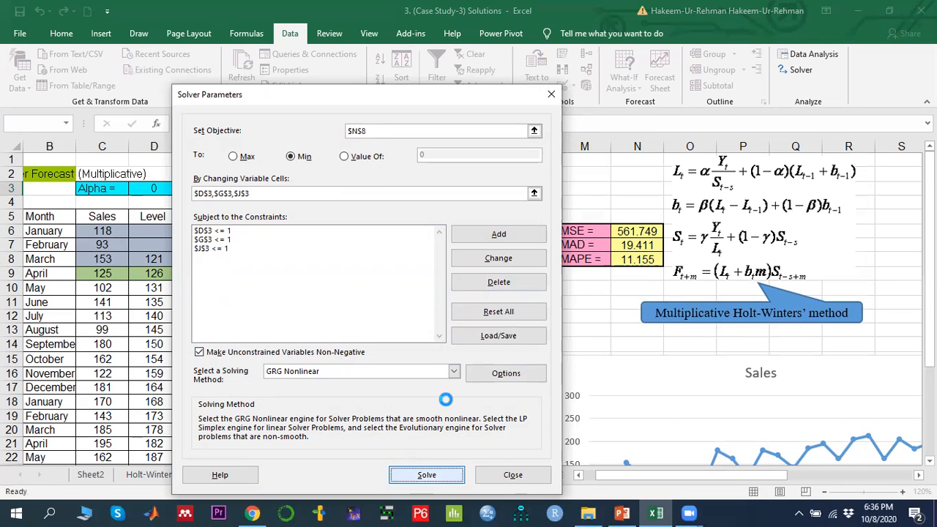
{"action": "left_click", "coordinate": [324, 284]}
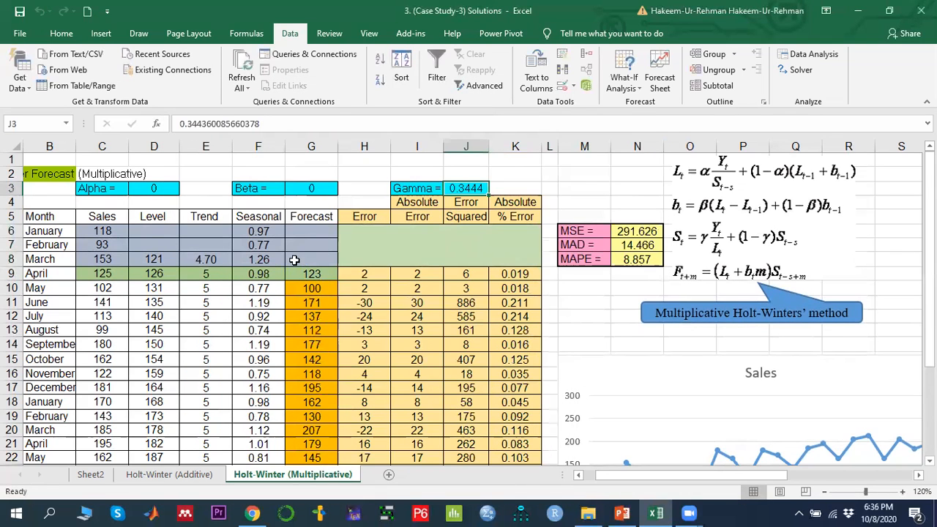
{"action": "left_click", "coordinate": [356, 189]}
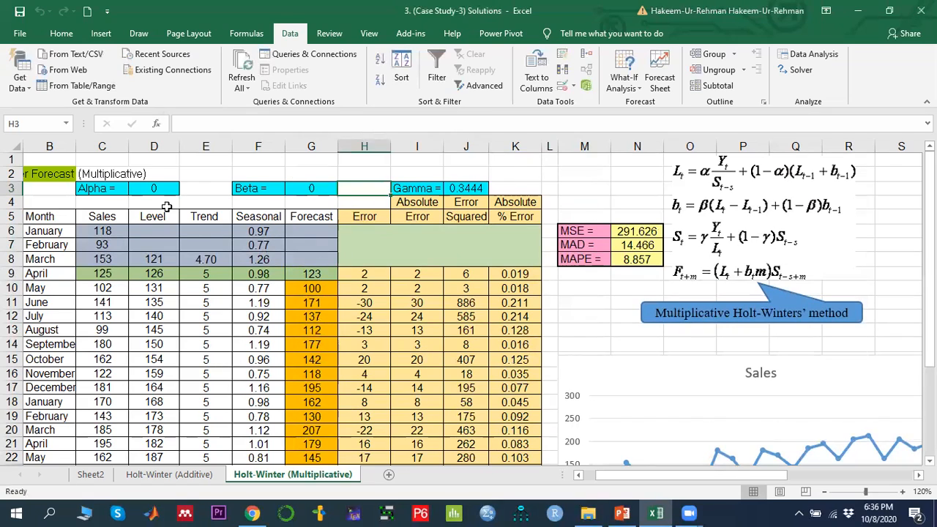
Step: Review the optimised Alpha, Beta and Gamma in row 3 and the MSE, MAD and MAPE in N6:N8
{"action": "left_click_drag", "start_coordinate": [148, 189], "coordinate": [456, 189]}
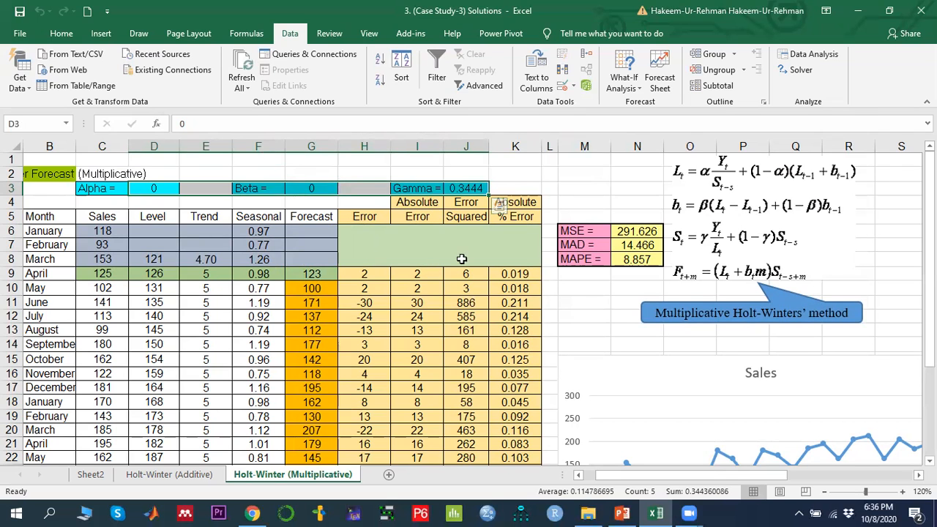
{"action": "scroll", "coordinate": [467, 270], "scroll_direction": "down", "scroll_amount": 5}
{"action": "scroll", "coordinate": [467, 270], "scroll_direction": "up", "scroll_amount": 5}
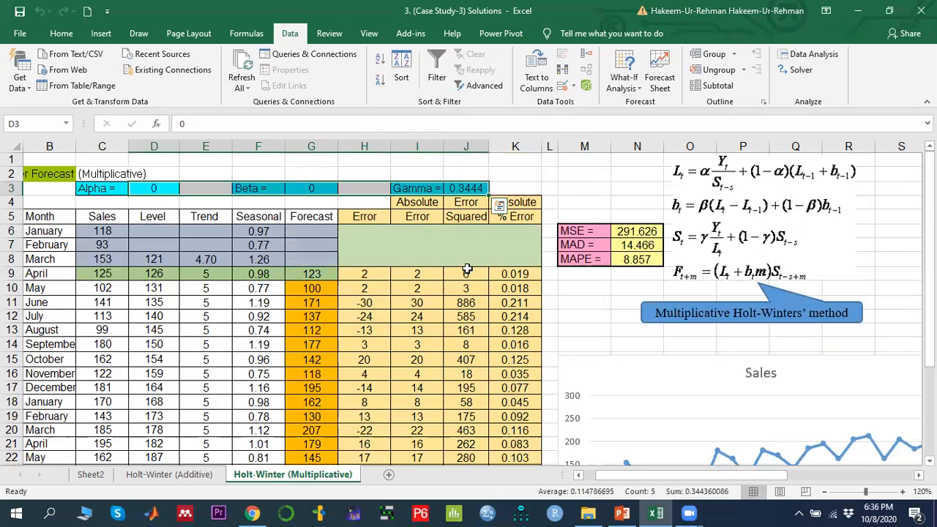
{"action": "left_click", "coordinate": [642, 231]}
{"action": "left_click", "coordinate": [639, 246]}
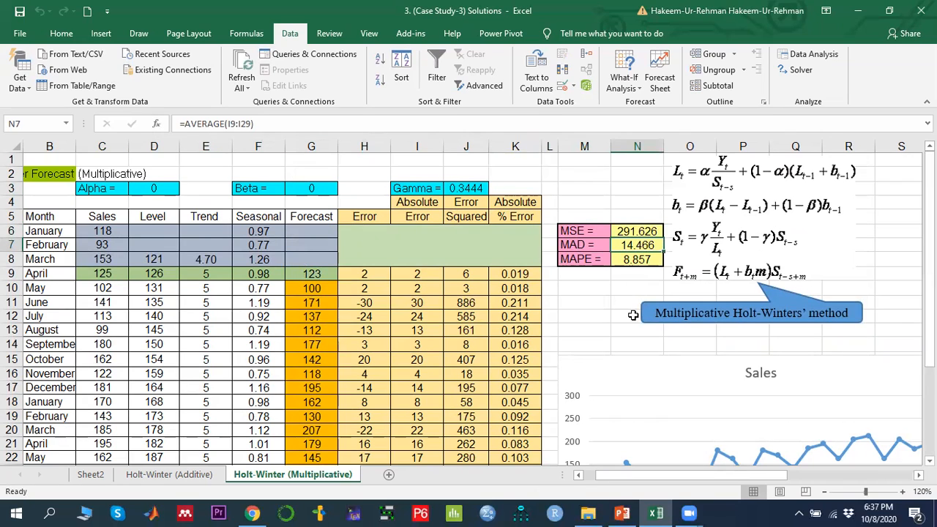
{"action": "left_click", "coordinate": [640, 260]}
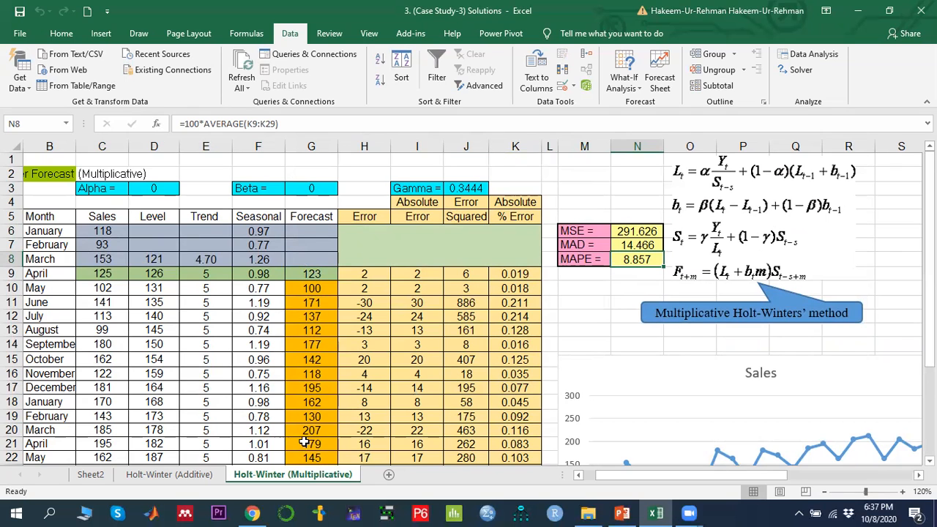
Step: Compare the MAPE in N8 between the Holt-Winter (Additive) and Holt-Winter (Multiplicative) sheets
{"action": "left_click", "coordinate": [194, 474]}
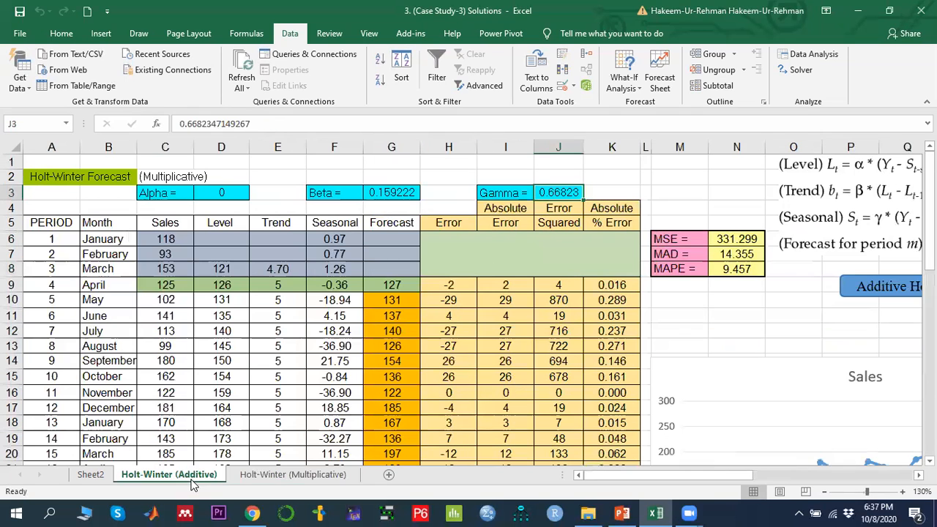
{"action": "left_click", "coordinate": [734, 271]}
{"action": "left_click", "coordinate": [312, 477]}
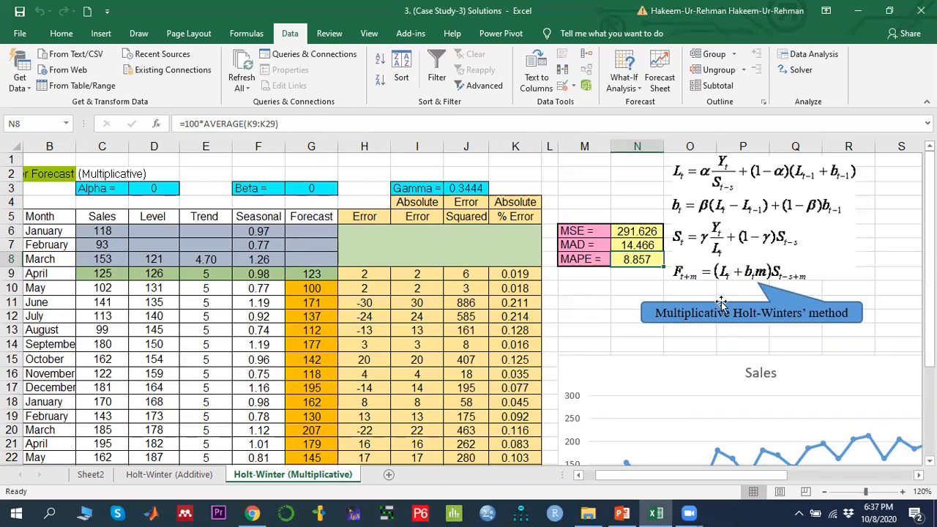
{"action": "left_click", "coordinate": [199, 476]}
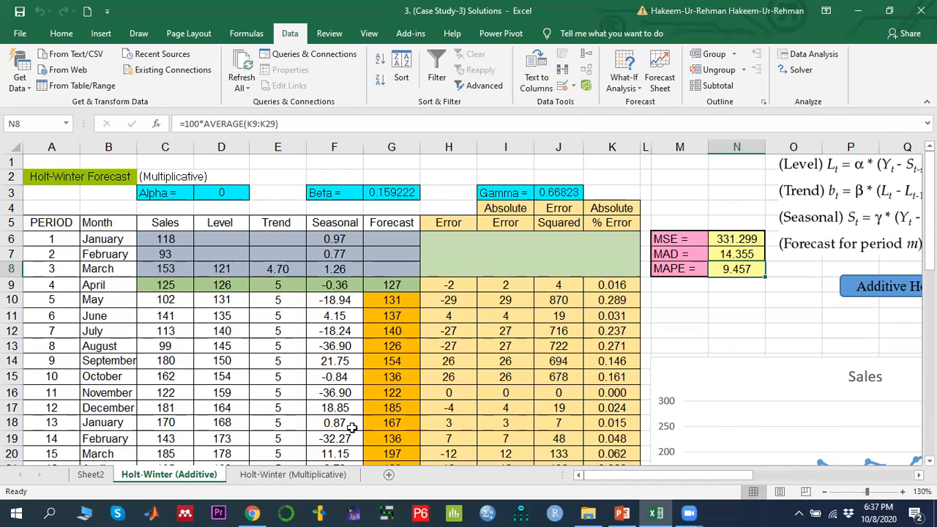
{"action": "left_click", "coordinate": [271, 476]}
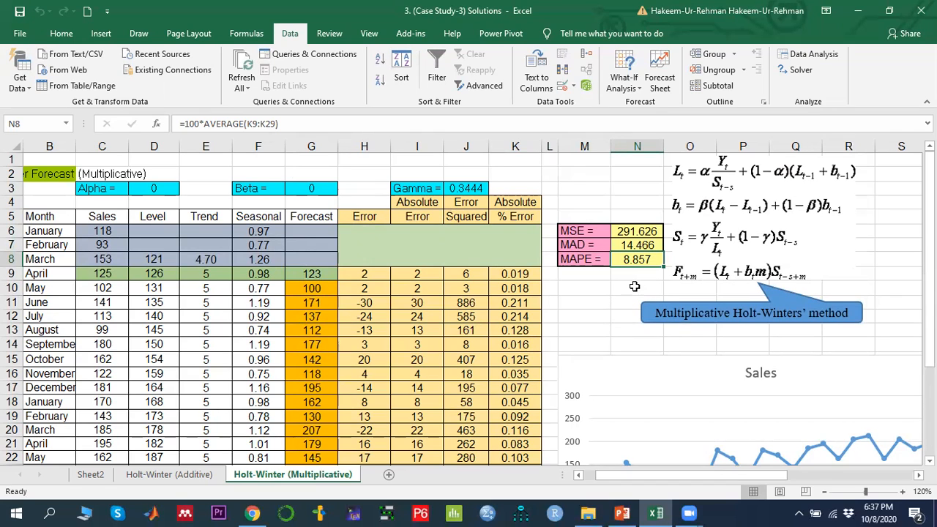
Step: Examine the MAPE and MSE cells in N8 and N6 as alternative error measures to minimise
{"action": "left_click", "coordinate": [581, 260]}
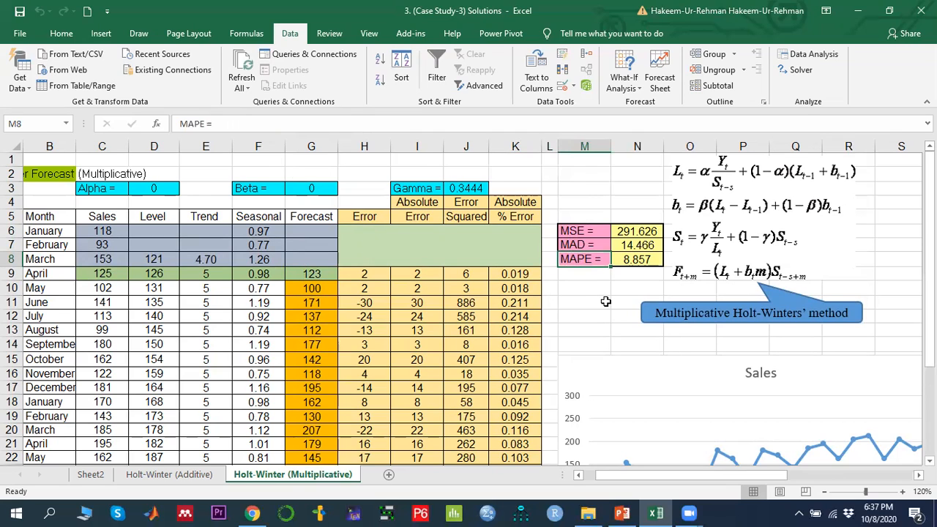
{"action": "left_click", "coordinate": [634, 231]}
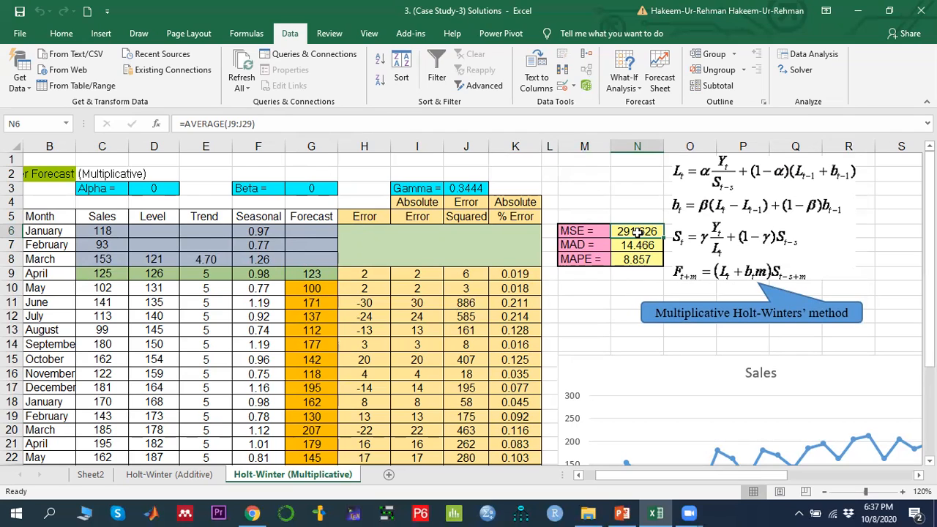
{"action": "left_click", "coordinate": [630, 259]}
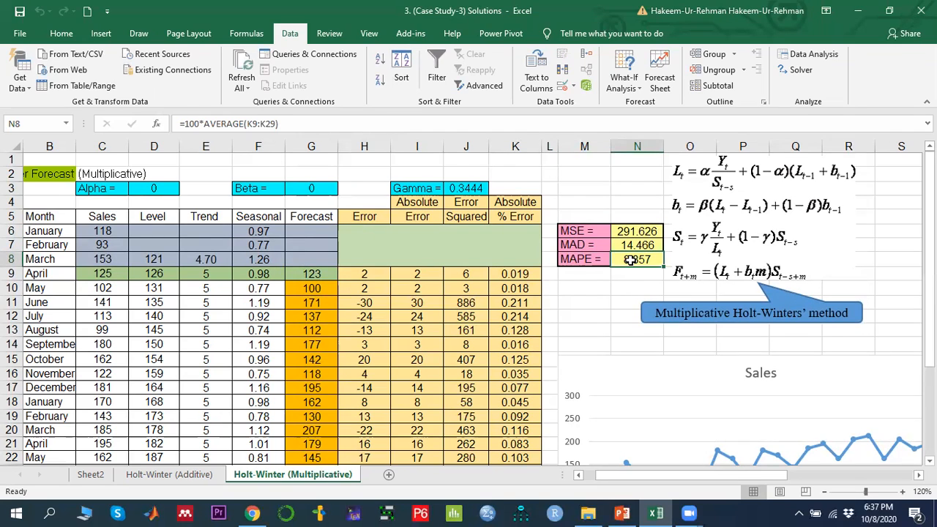
{"action": "left_click", "coordinate": [641, 231]}
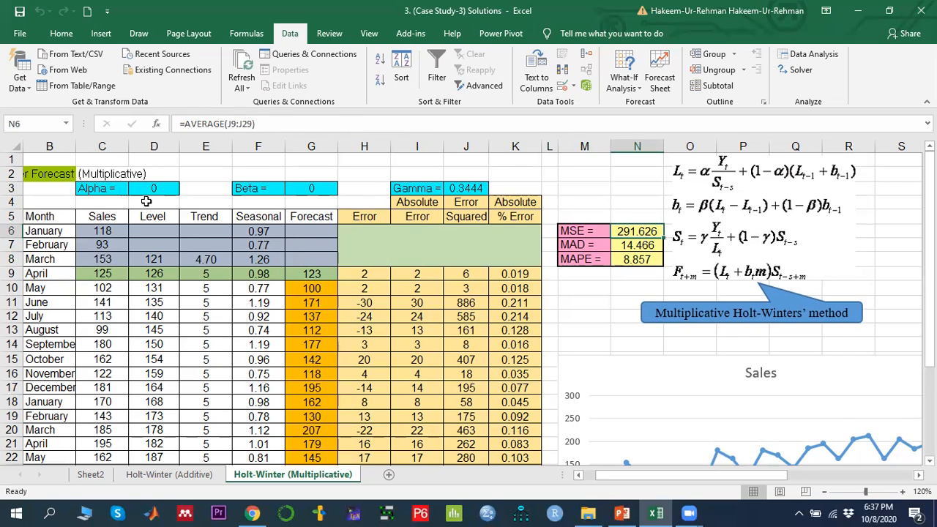
Step: Reopen Solver and change its objective cell to the MSE in N6
{"action": "left_click", "coordinate": [803, 71]}
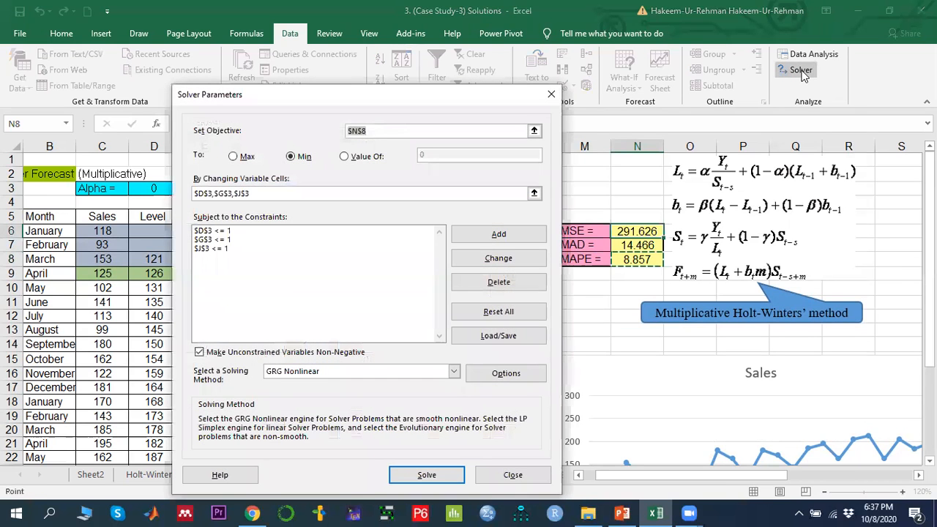
{"action": "left_click", "coordinate": [535, 130]}
{"action": "left_click", "coordinate": [637, 230]}
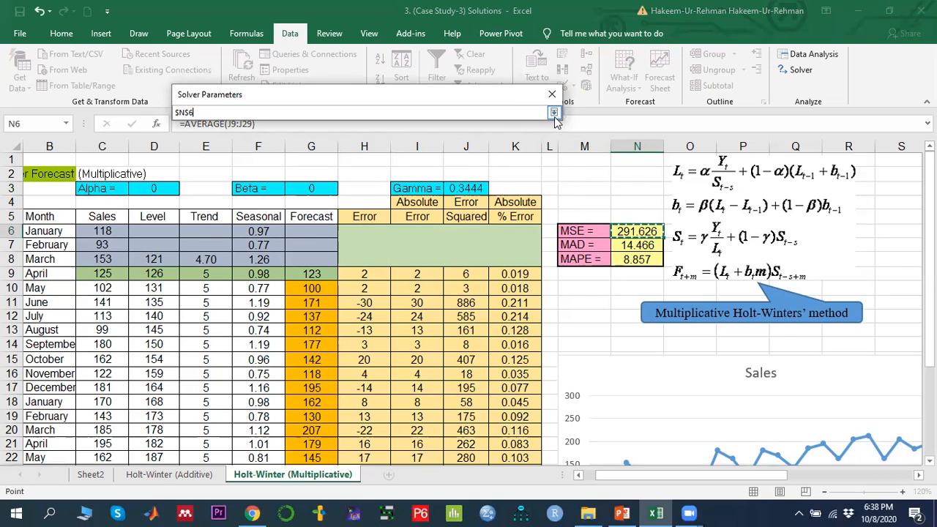
{"action": "left_click", "coordinate": [554, 113]}
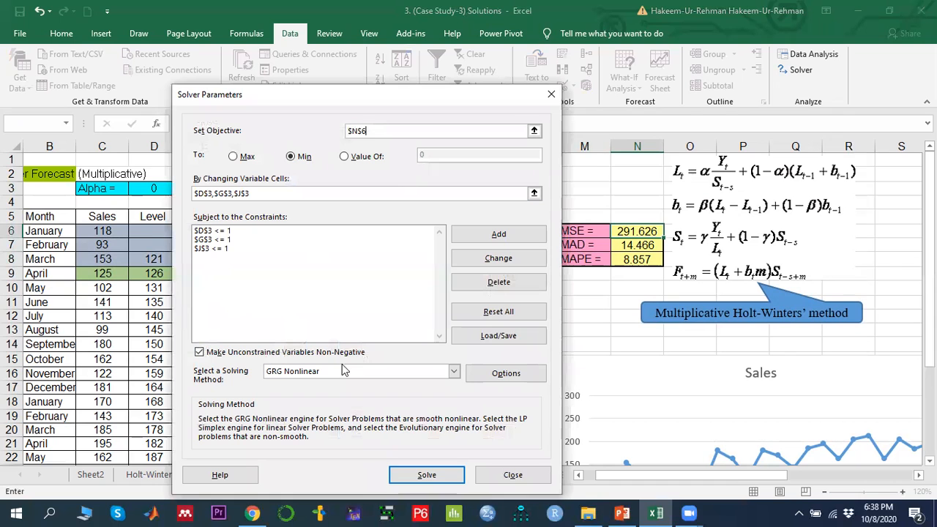
Step: Run Solver to minimise the multiplicative model's MSE, keep the solution, and check the Alpha, Beta and Gamma cells in row 3
{"action": "left_click", "coordinate": [425, 475]}
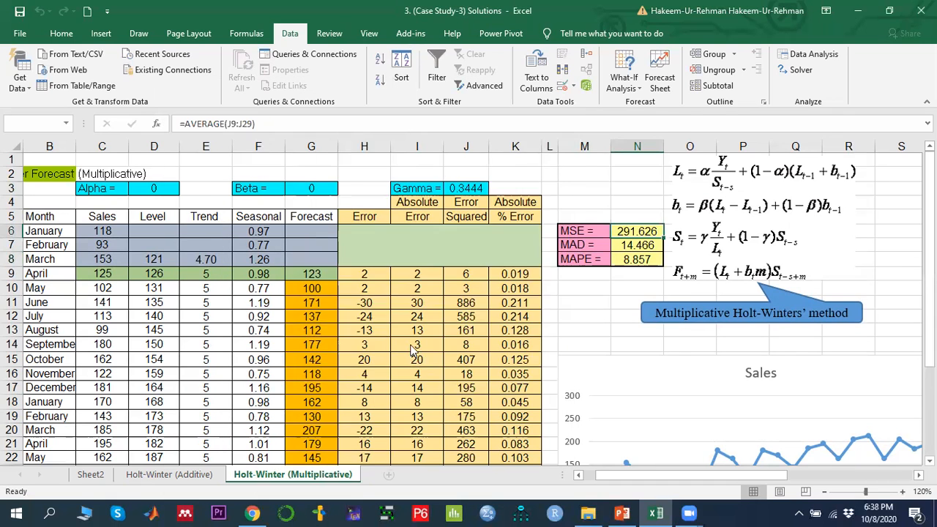
{"action": "left_click", "coordinate": [308, 284]}
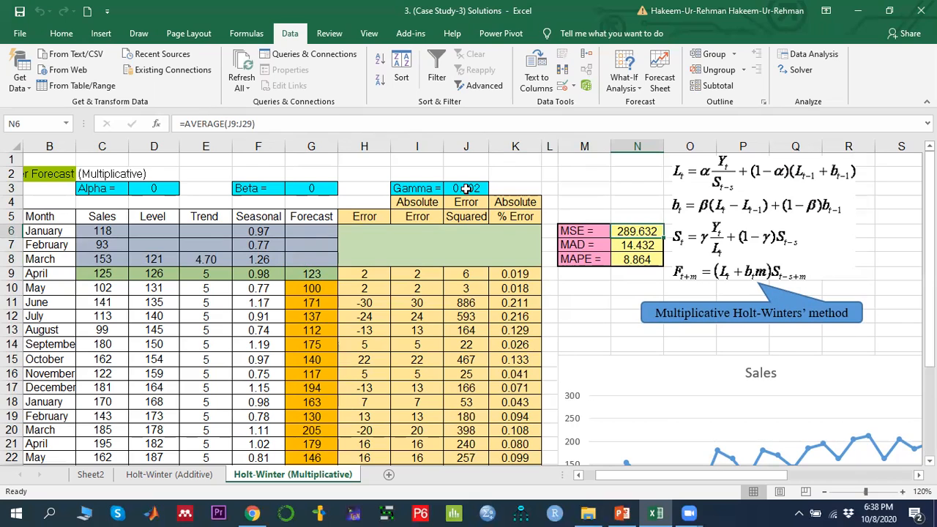
{"action": "left_click", "coordinate": [157, 192]}
{"action": "left_click", "coordinate": [306, 189]}
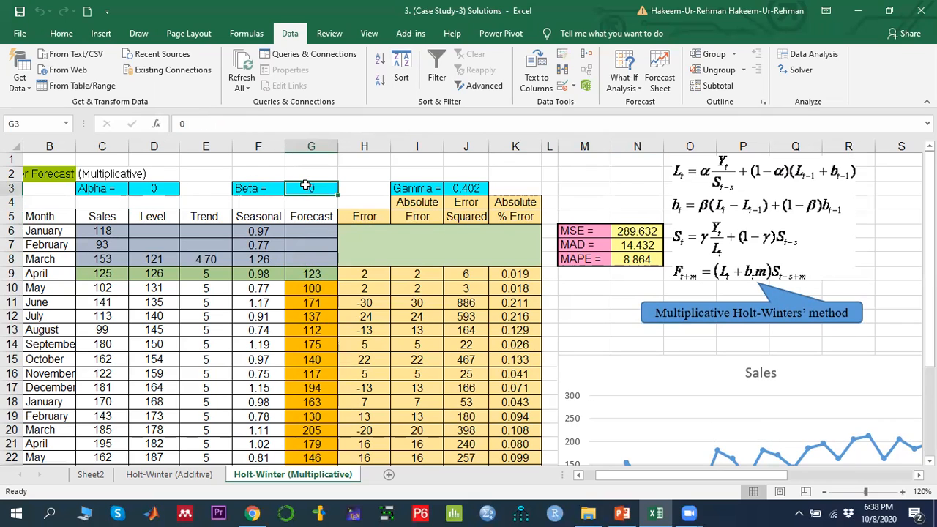
{"action": "left_click", "coordinate": [468, 189]}
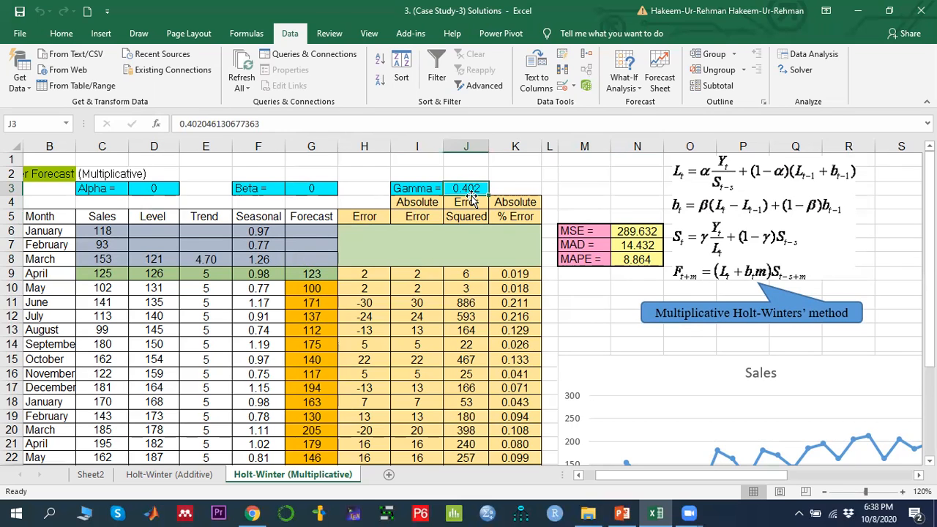
Step: On the Holt-Winter (Additive) sheet, set Solver's objective to the MSE in N6, solve for the minimum and keep the solution
{"action": "left_click", "coordinate": [180, 474]}
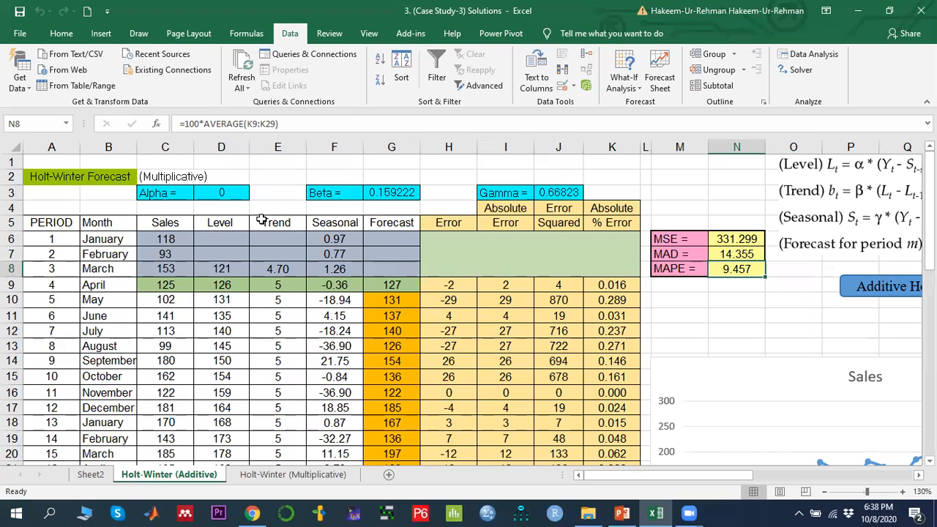
{"action": "left_click", "coordinate": [751, 238]}
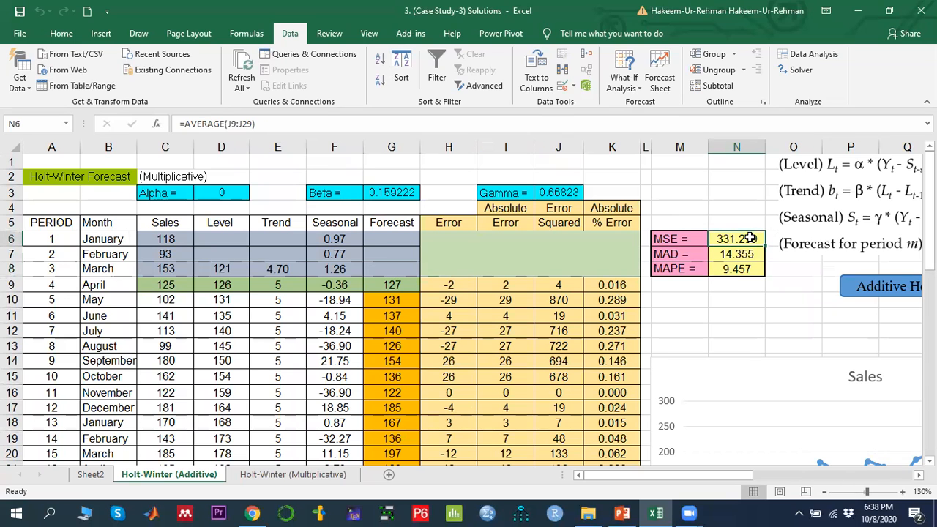
{"action": "left_click", "coordinate": [800, 70]}
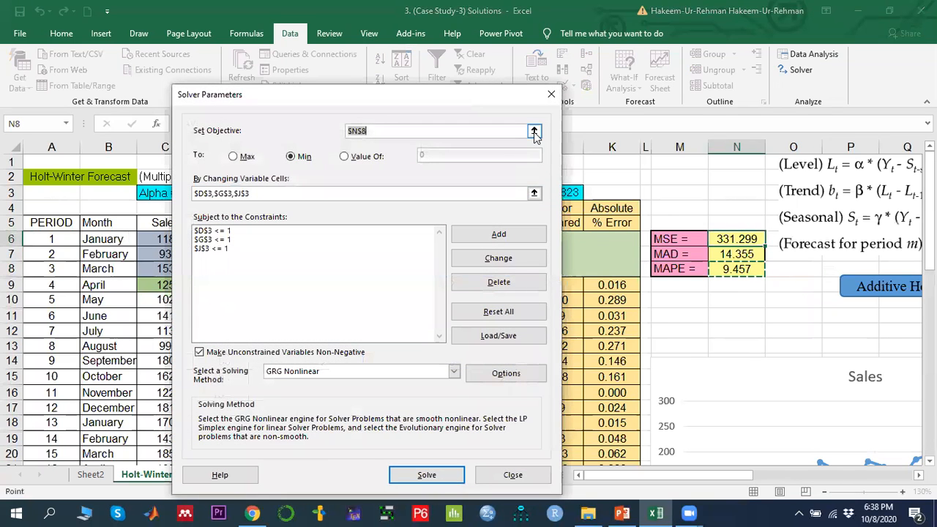
{"action": "left_click", "coordinate": [534, 132]}
{"action": "left_click", "coordinate": [729, 239]}
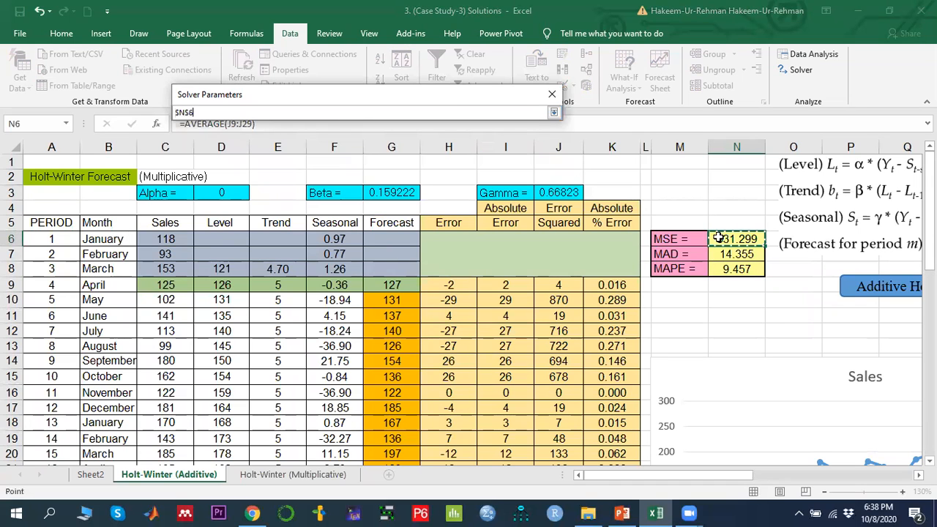
{"action": "left_click", "coordinate": [554, 112]}
{"action": "left_click", "coordinate": [427, 475]}
{"action": "left_click", "coordinate": [324, 289]}
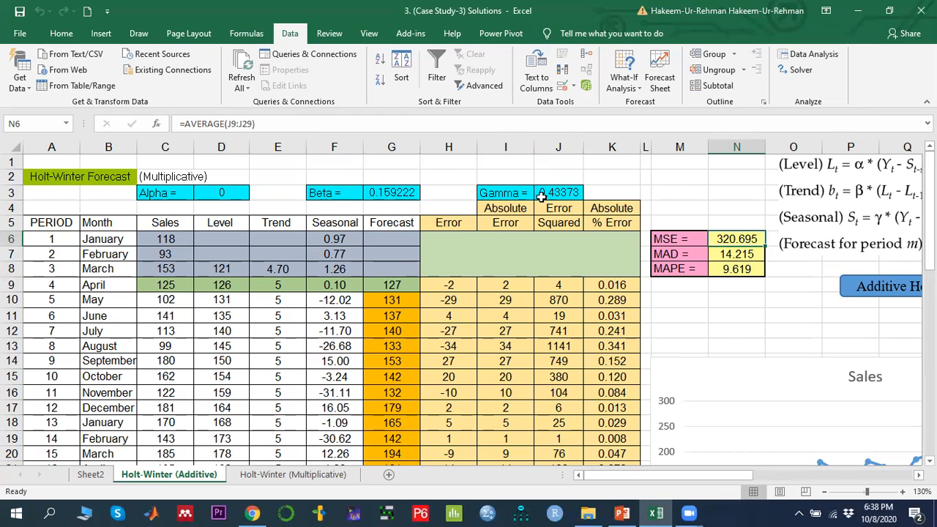
Step: Compare the additive model's MSE with the one in N6 on the Holt-Winter (Multiplicative) sheet
{"action": "left_click", "coordinate": [279, 474]}
{"action": "left_click", "coordinate": [621, 231]}
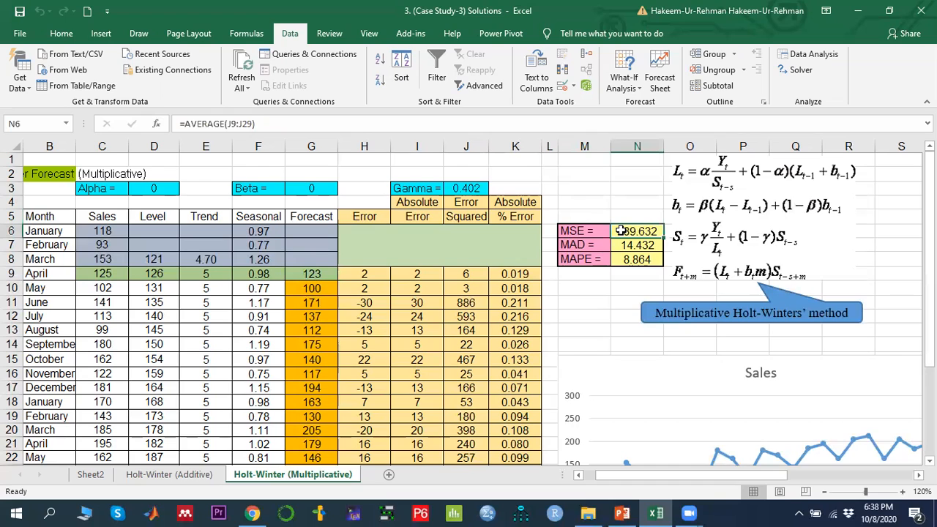